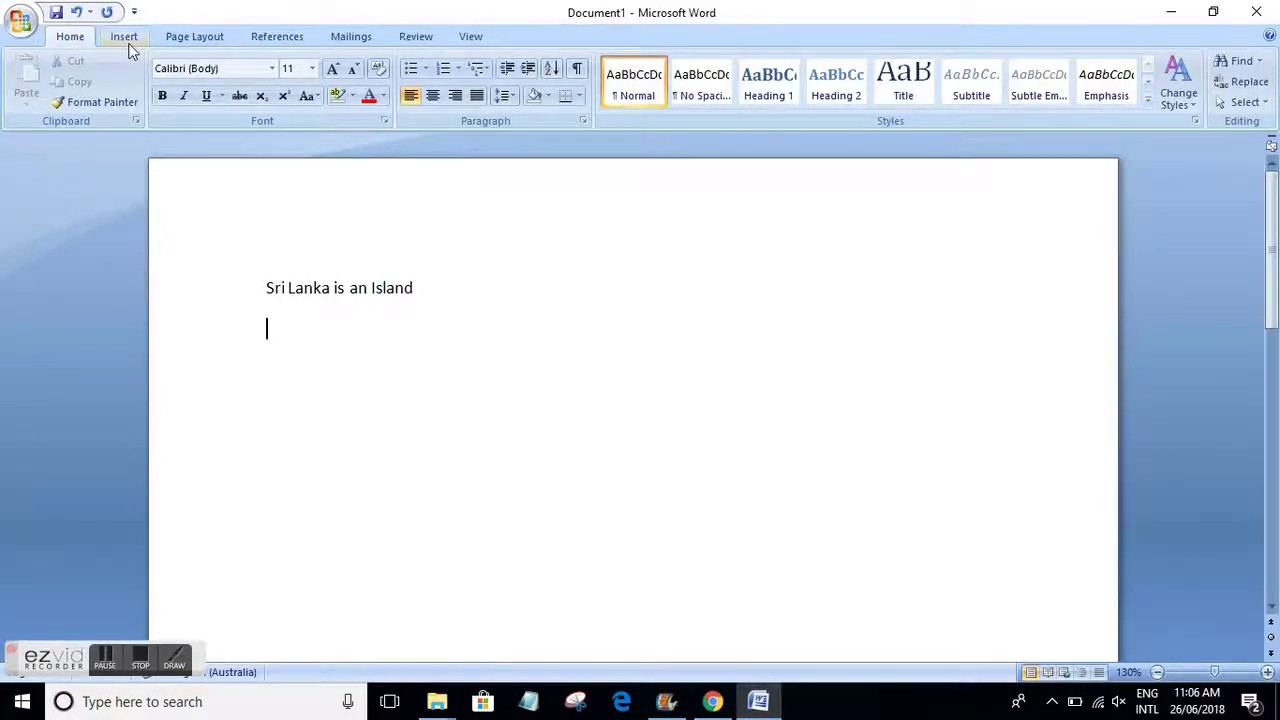
Open the page border settings and preview the Box, Shadow, 3-D, Custom and None settings in turn.
left_click(126, 42)
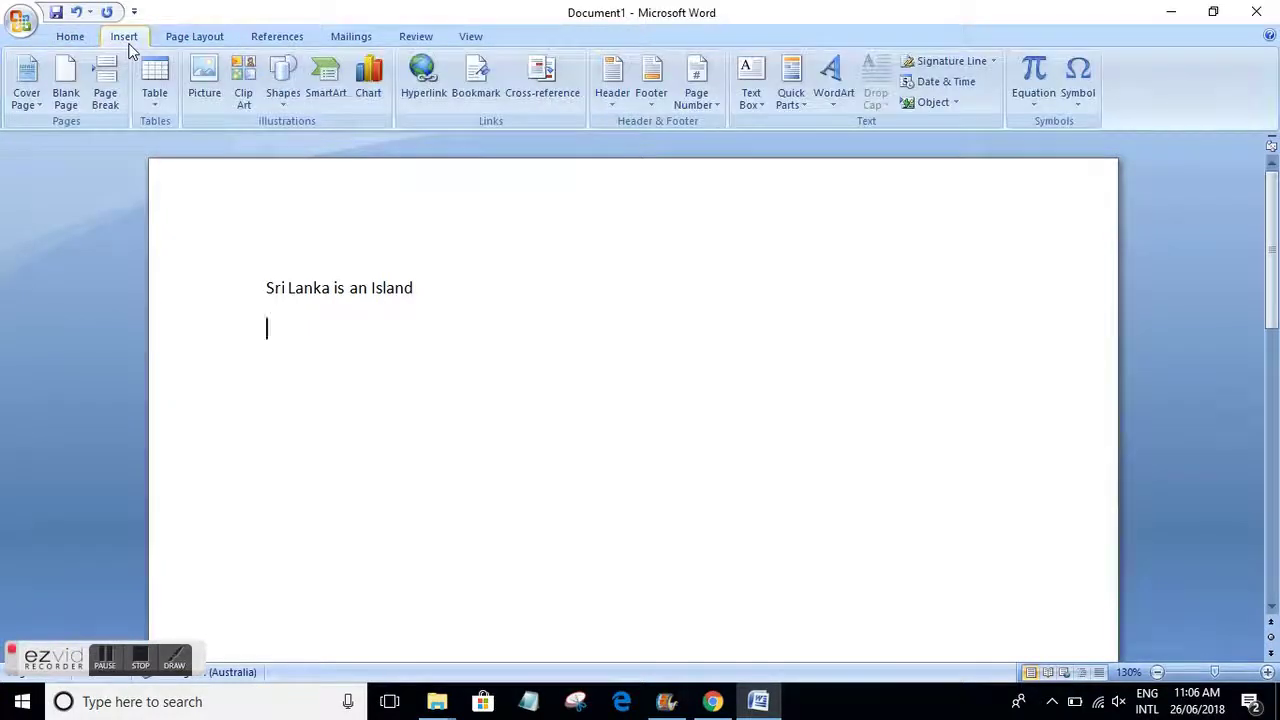
left_click(195, 42)
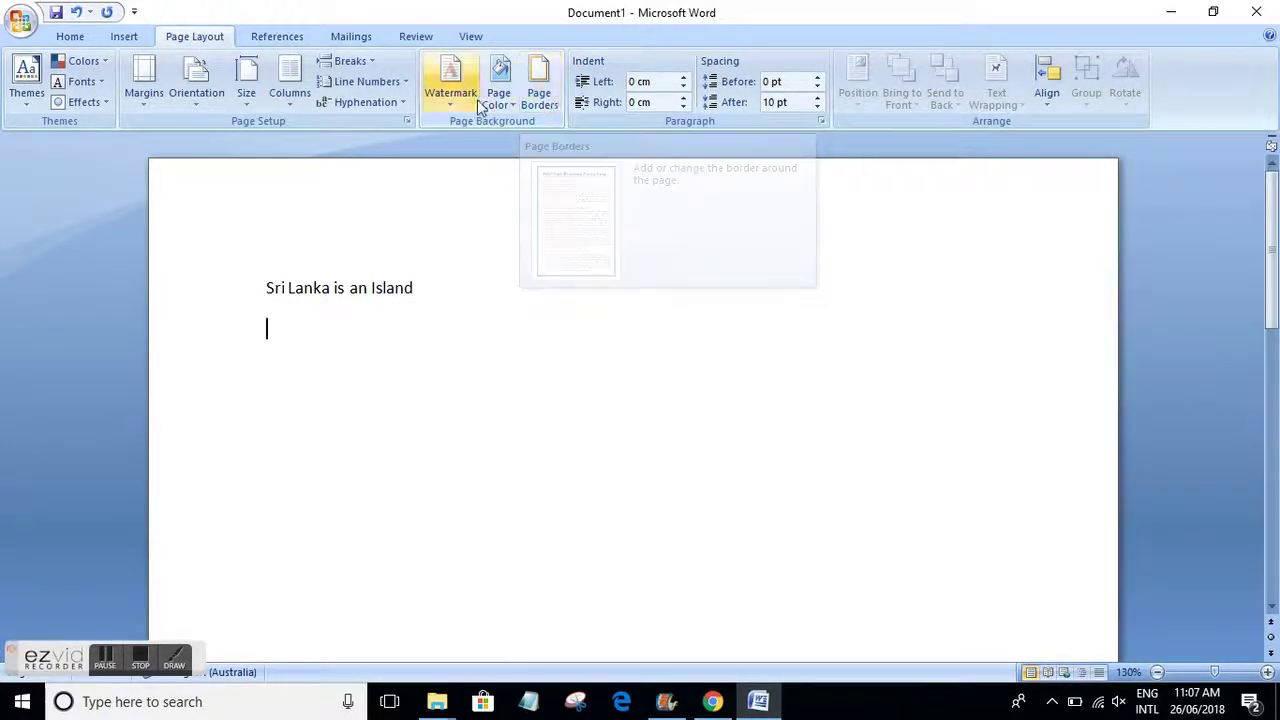
left_click(536, 106)
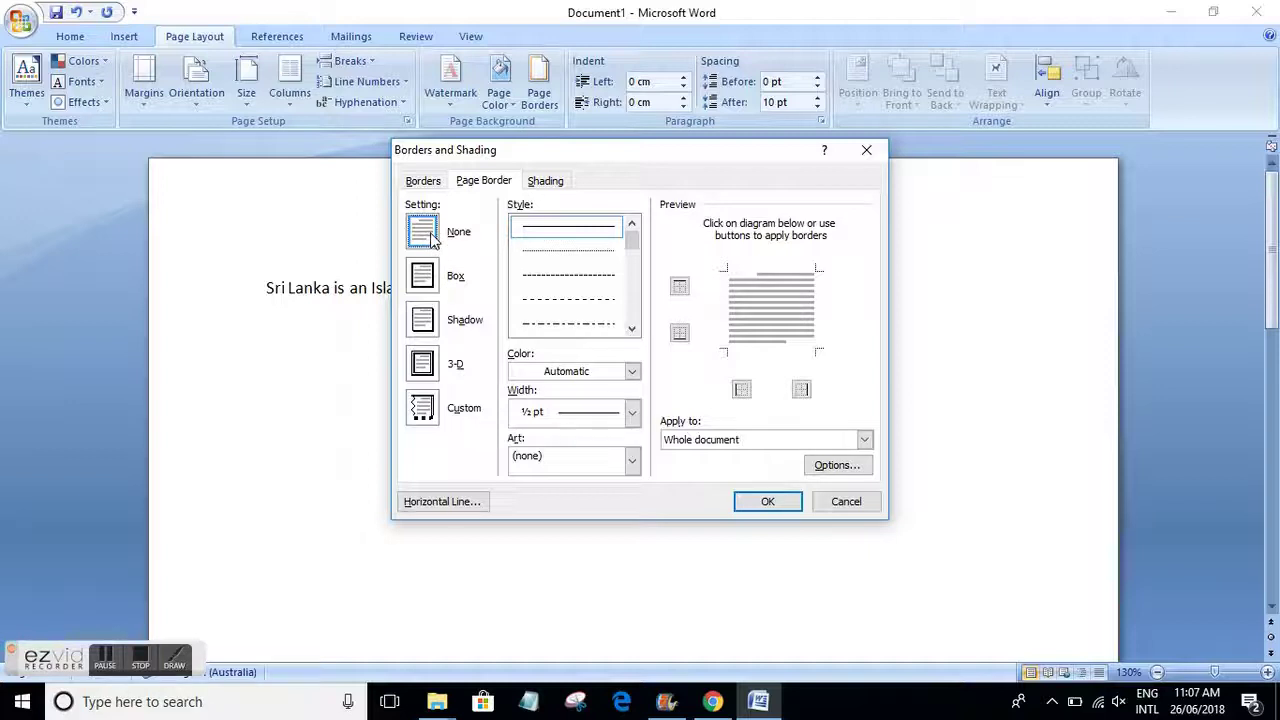
left_click(422, 285)
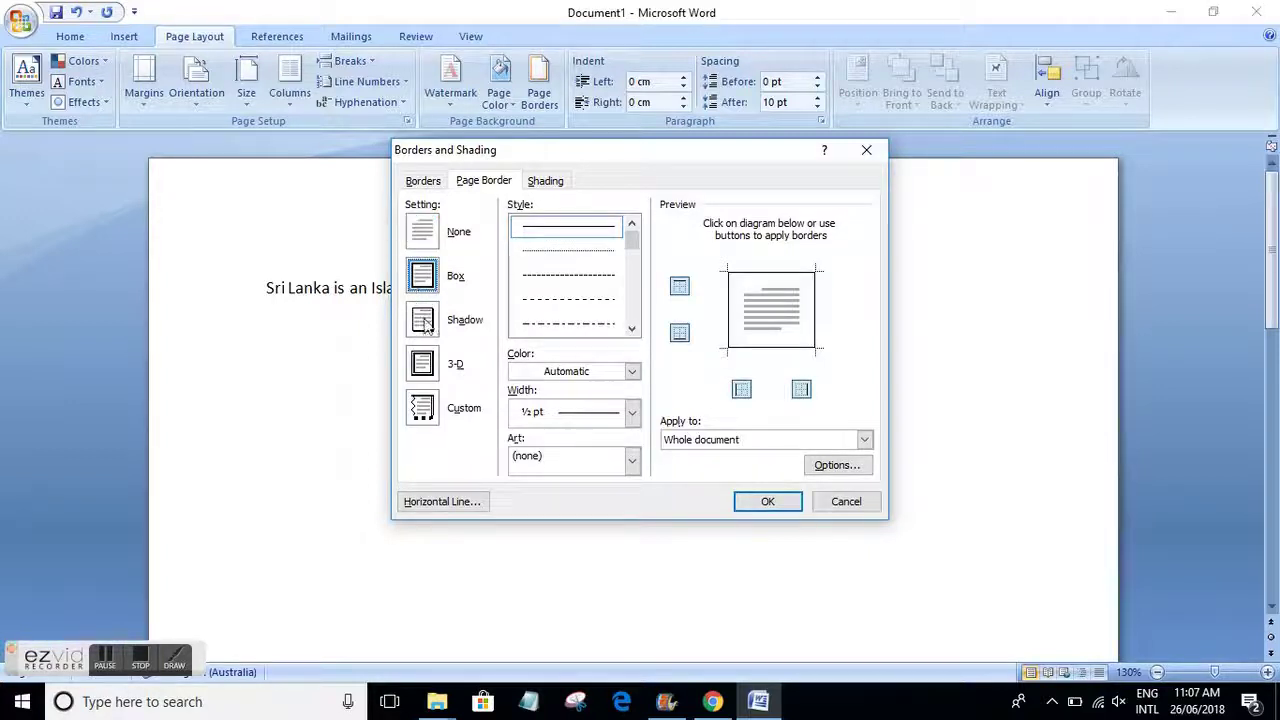
left_click(424, 321)
left_click(424, 365)
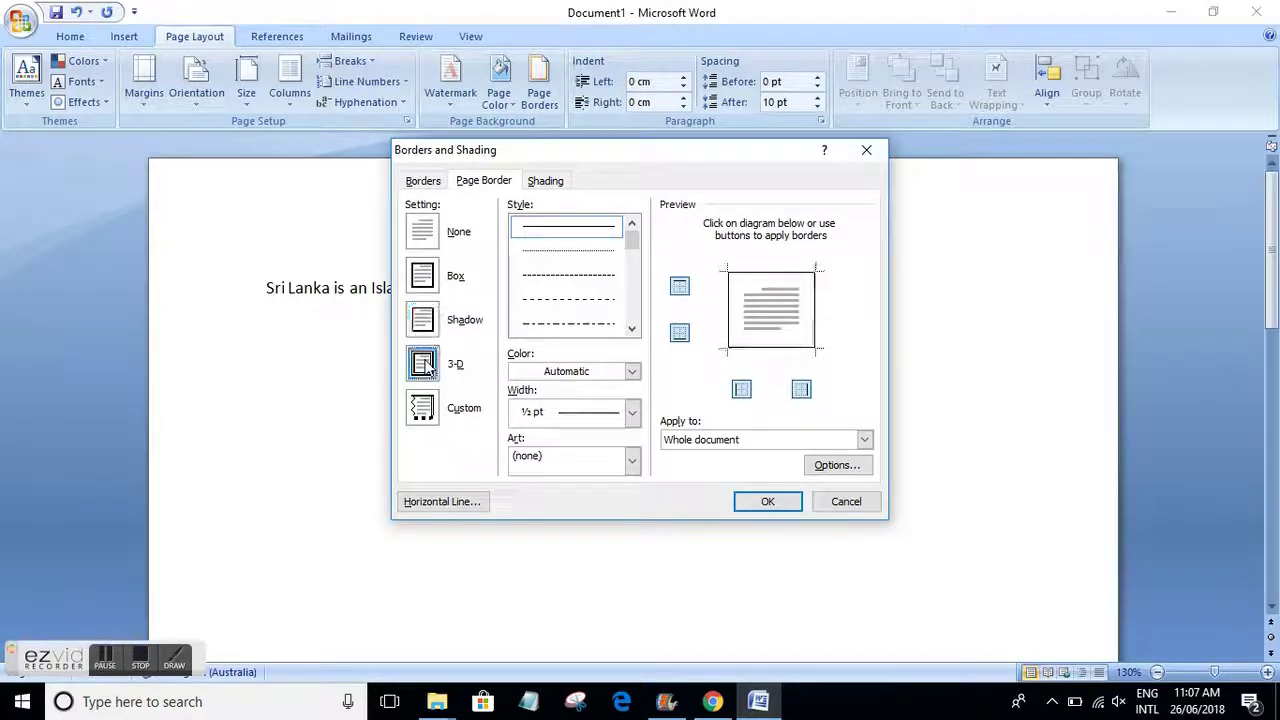
left_click(431, 405)
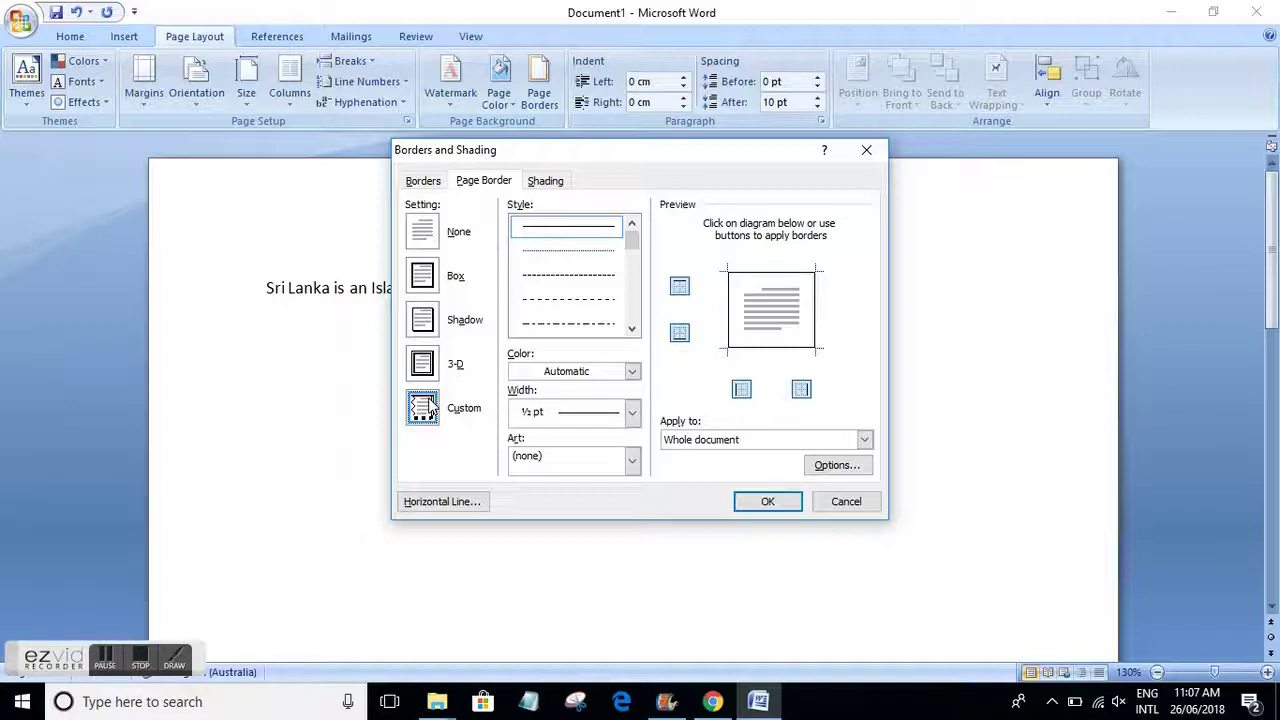
left_click(428, 234)
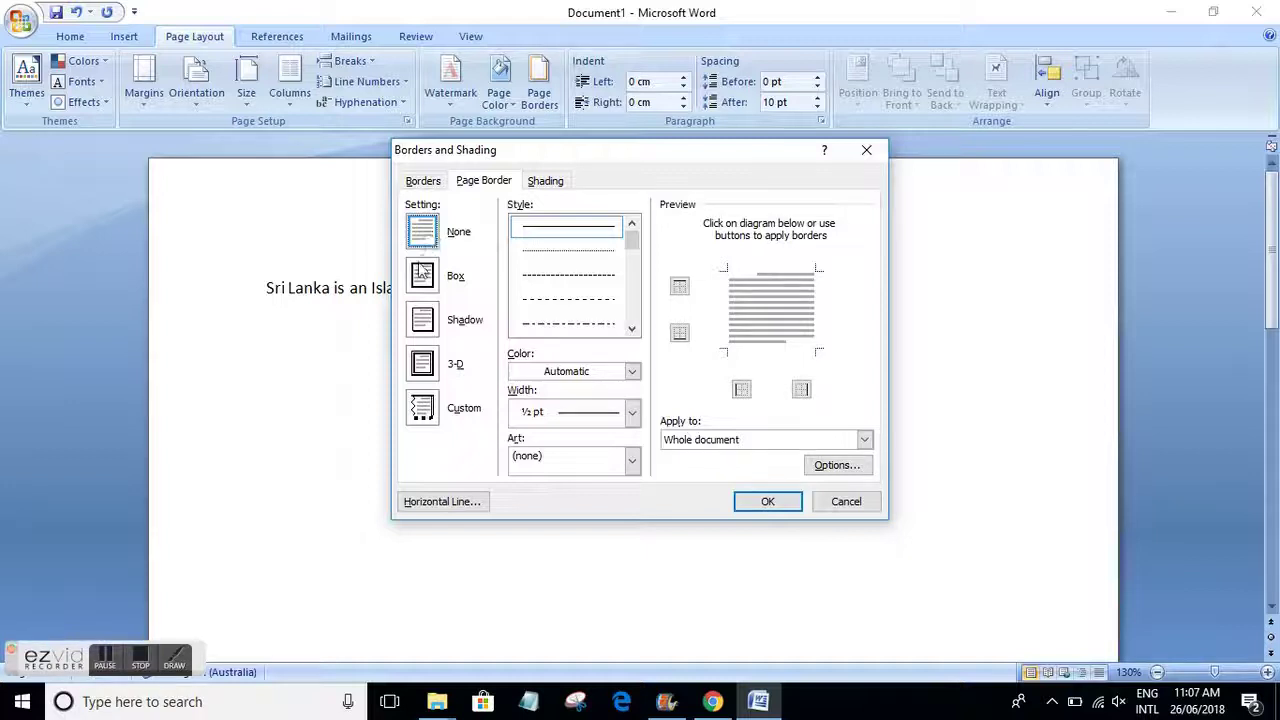
Apply a Box page border with the single solid line style to the whole document.
left_click(422, 278)
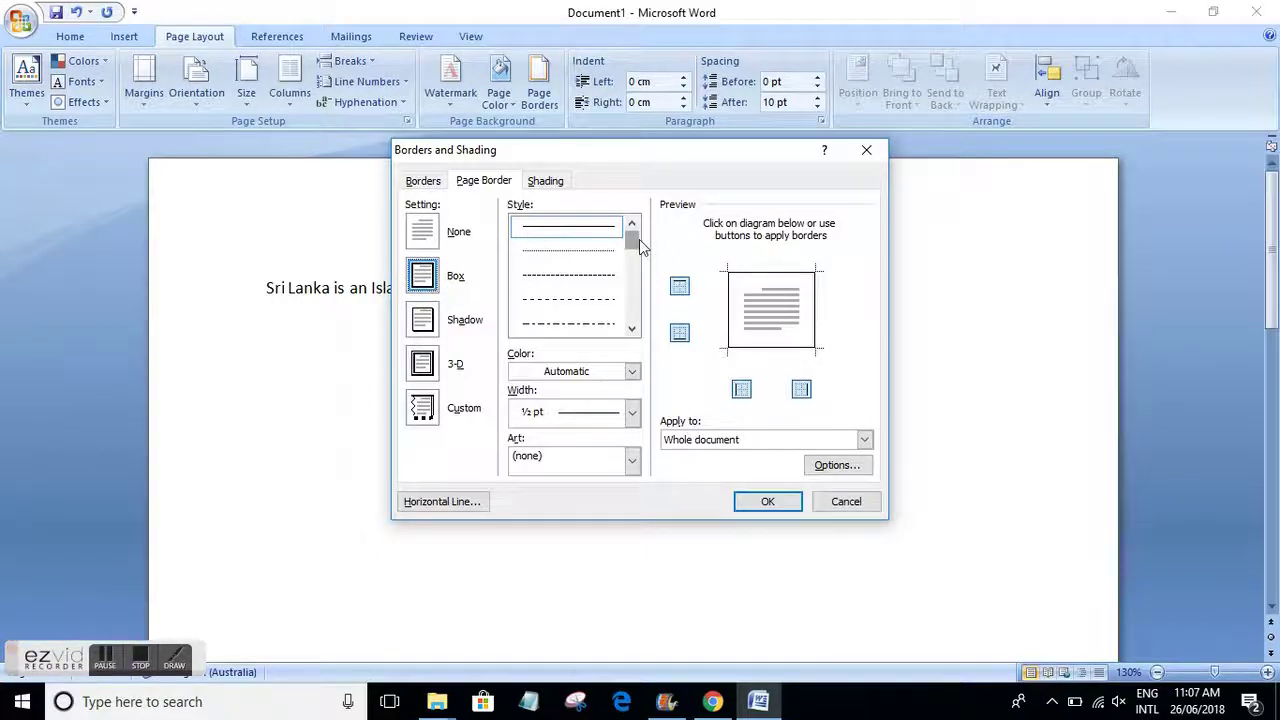
mouse_move(640, 240)
left_mouse_down()
mouse_move(644, 307)
mouse_move(632, 222)
mouse_move(634, 253)
mouse_move(634, 240)
left_mouse_up()
left_click(592, 256)
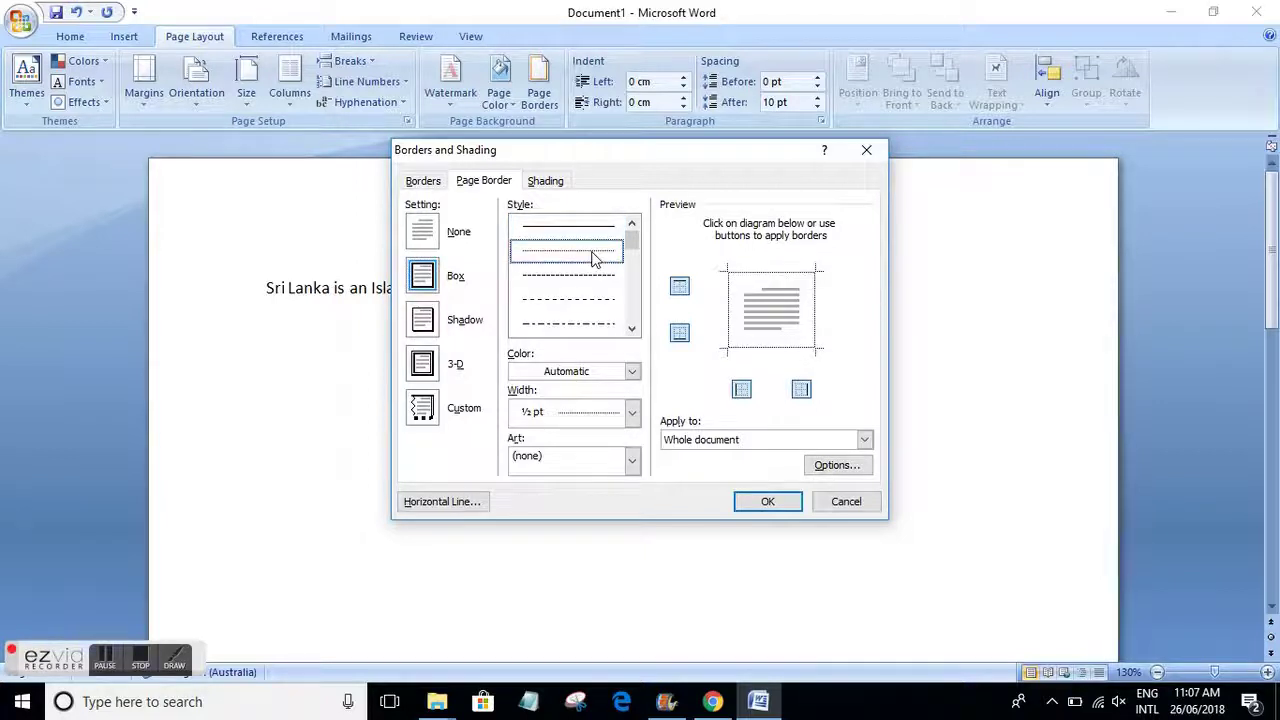
left_click(592, 279)
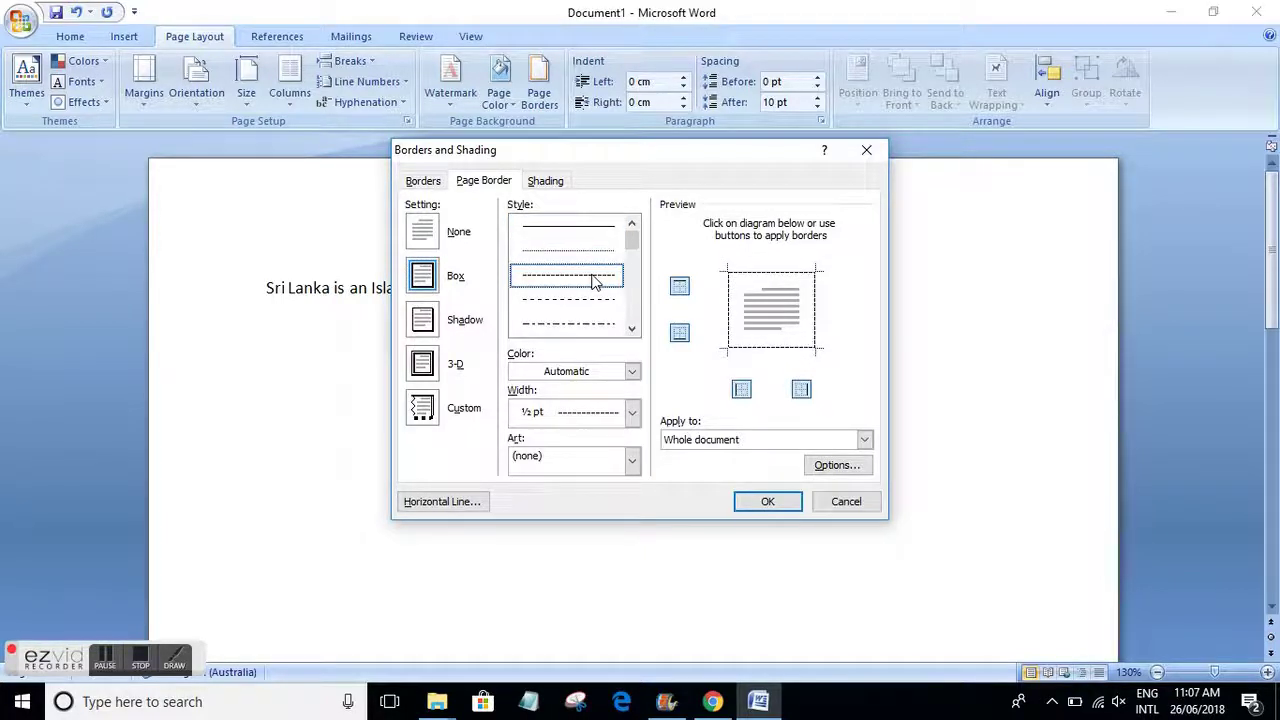
mouse_move(632, 245)
left_mouse_down()
mouse_move(631, 266)
mouse_move(605, 286)
mouse_move(633, 285)
mouse_move(634, 300)
mouse_move(630, 240)
left_mouse_up()
left_click(603, 232)
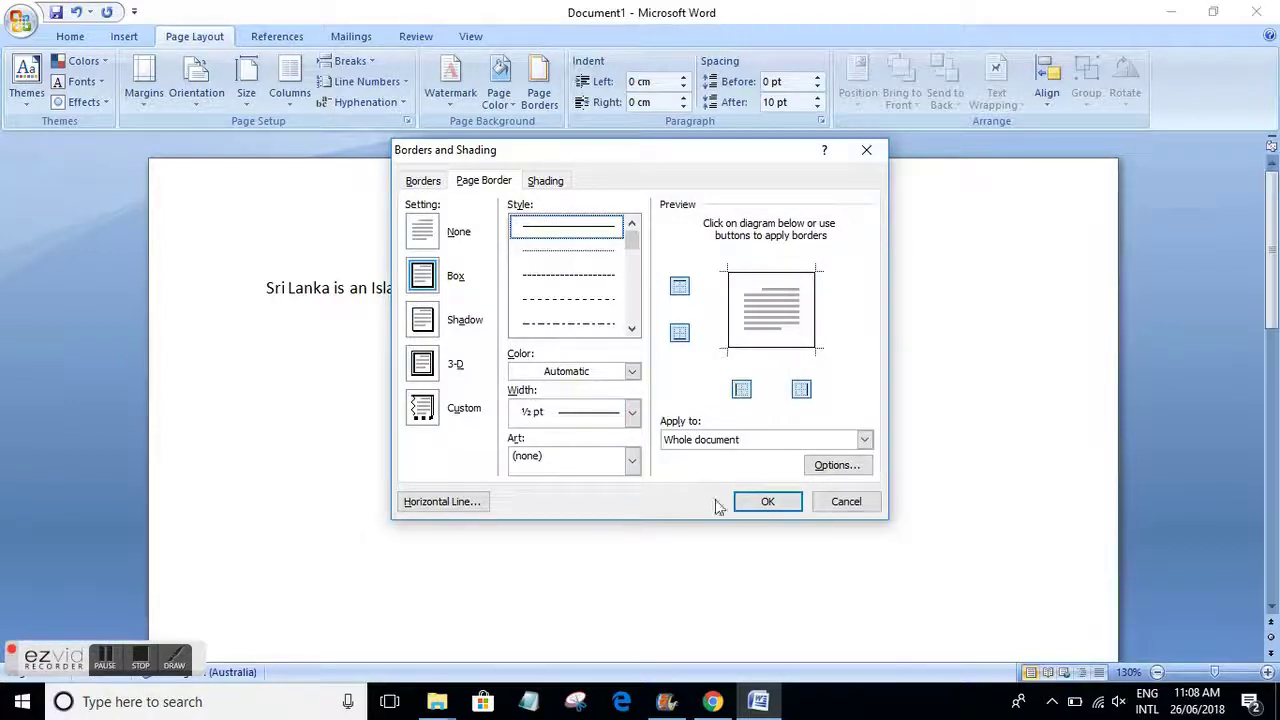
left_click(748, 503)
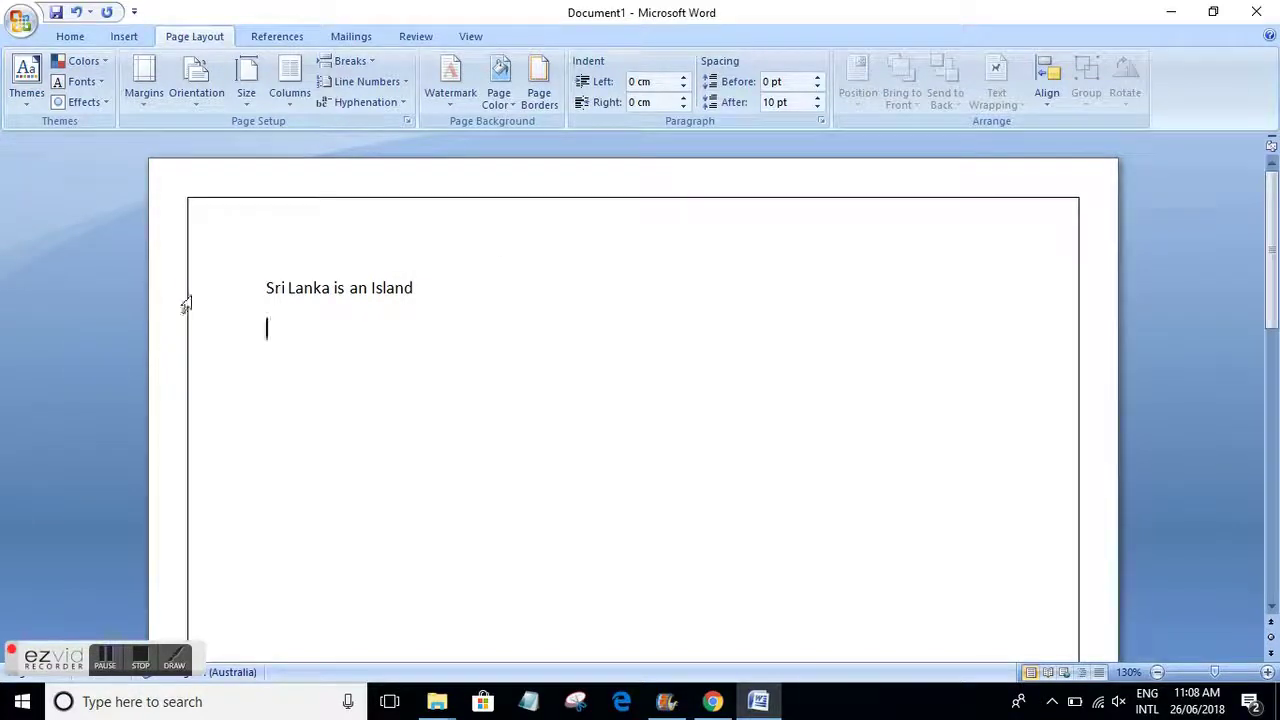
Zoom out to 40% to examine the border around the entire page, and return to 100% zoom.
left_click(1158, 673)
left_click(1158, 673)
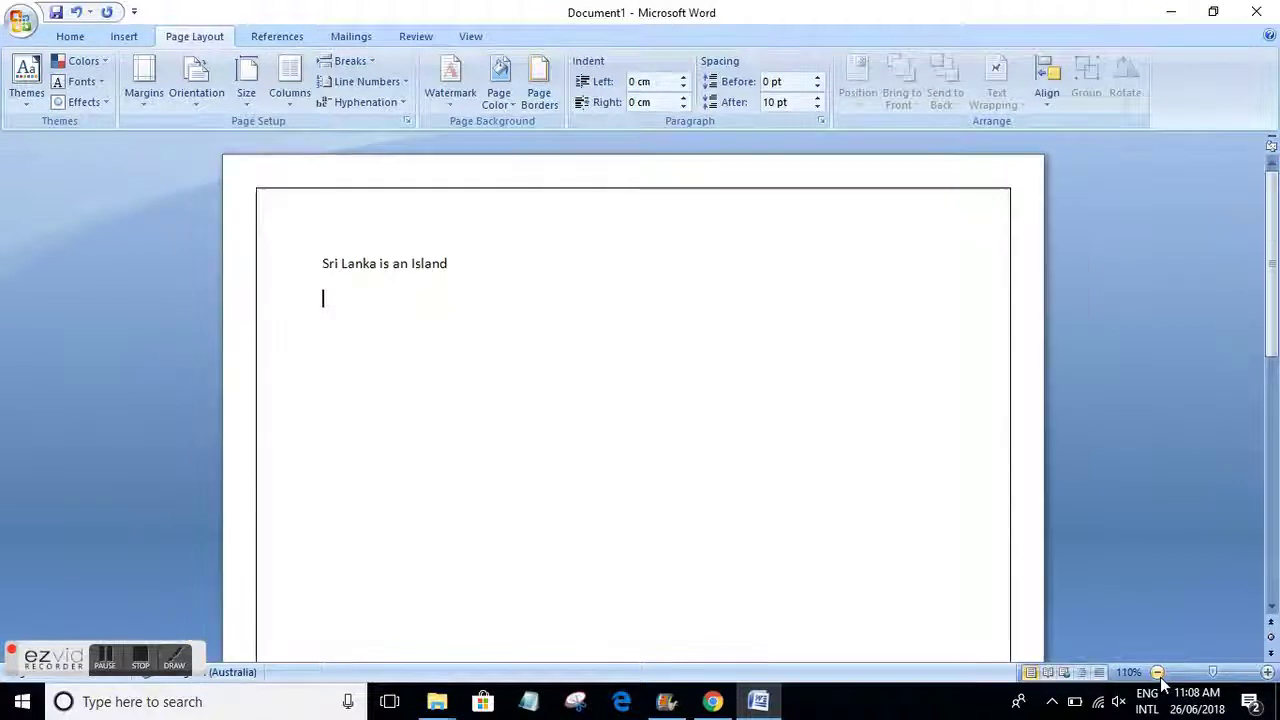
left_click(1158, 673)
left_click(1158, 673)
left_click(1158, 673)
left_click(1158, 673)
left_click(1158, 673)
left_click(1158, 673)
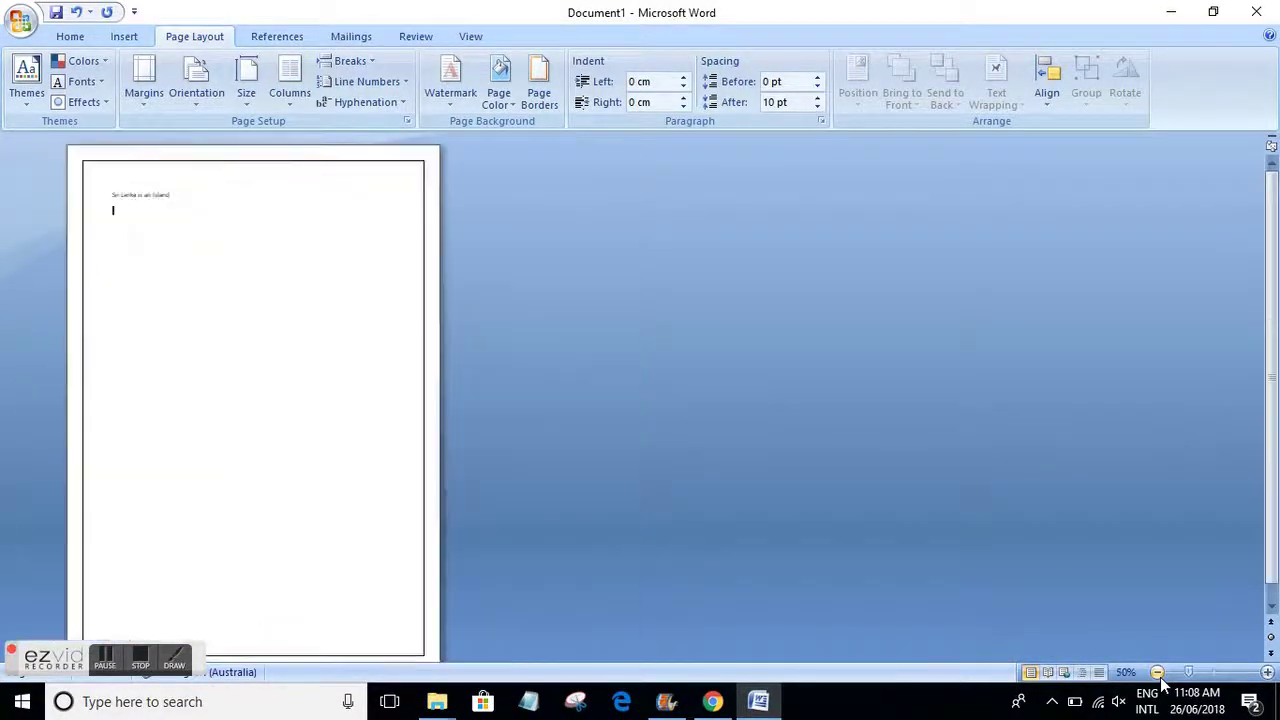
left_click(1158, 673)
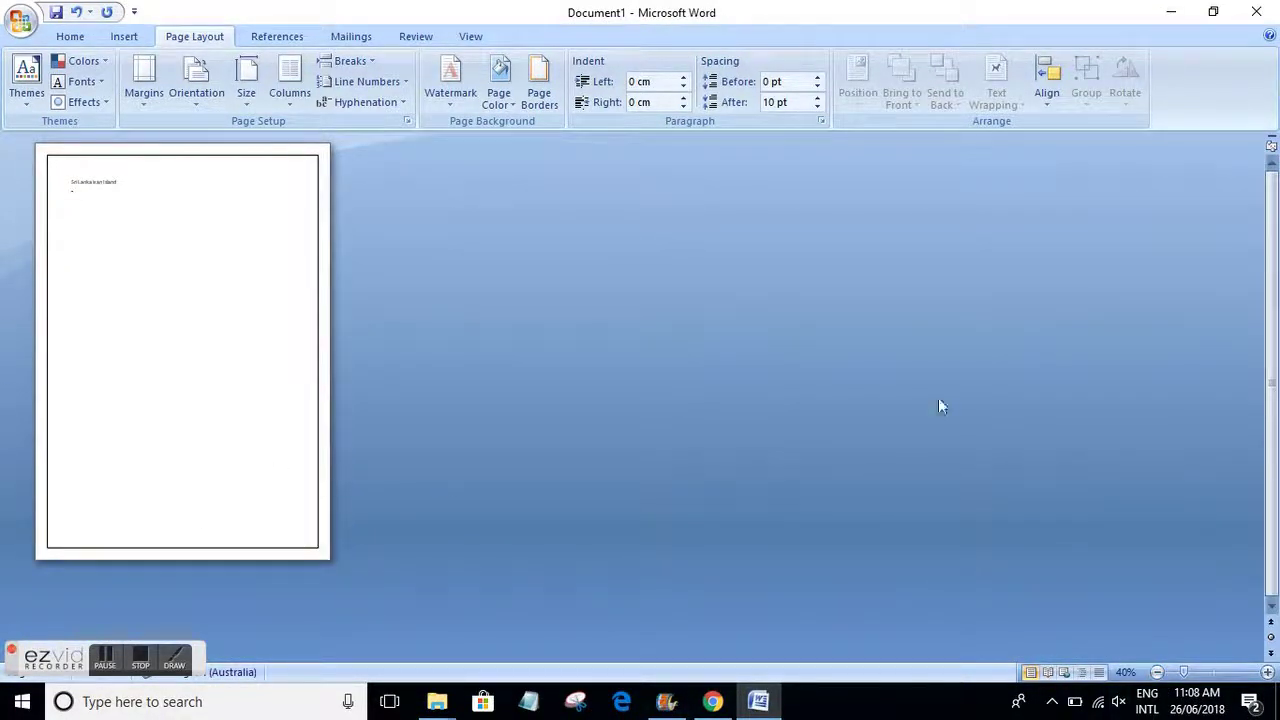
left_click(1268, 676)
left_click(1268, 676)
left_click(1268, 676)
left_click(1268, 676)
left_click(1268, 676)
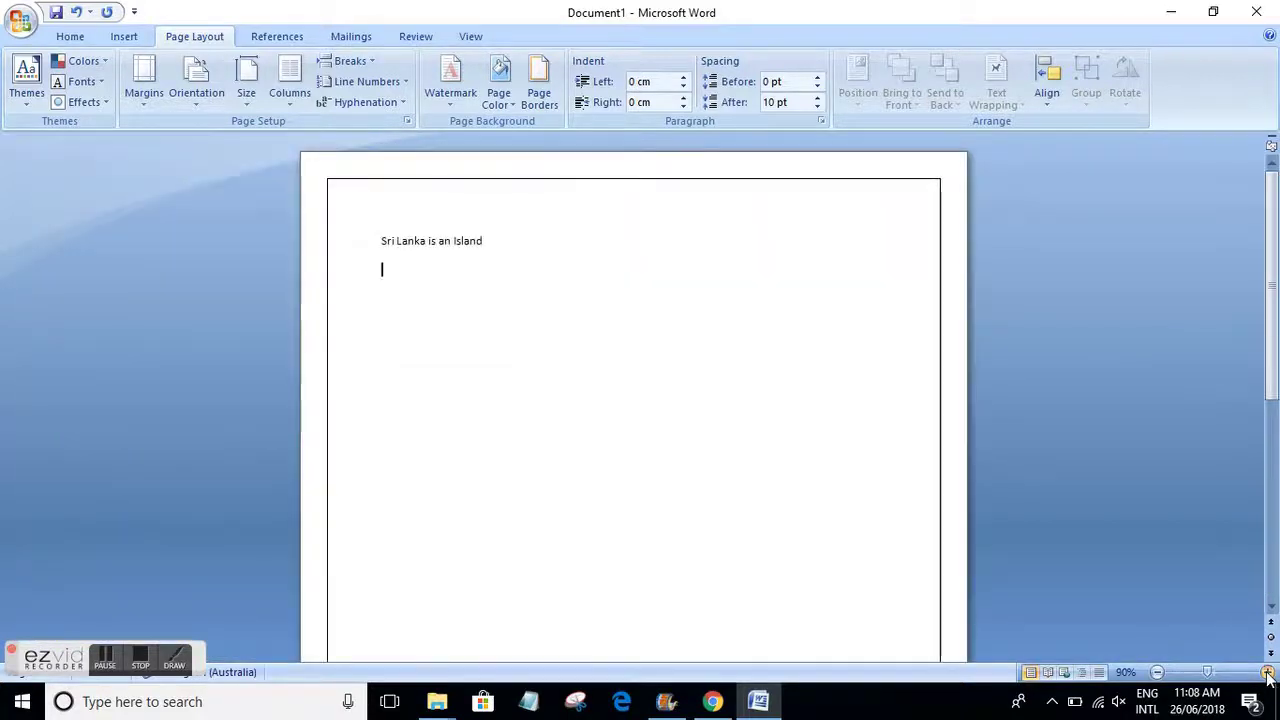
left_click(1268, 676)
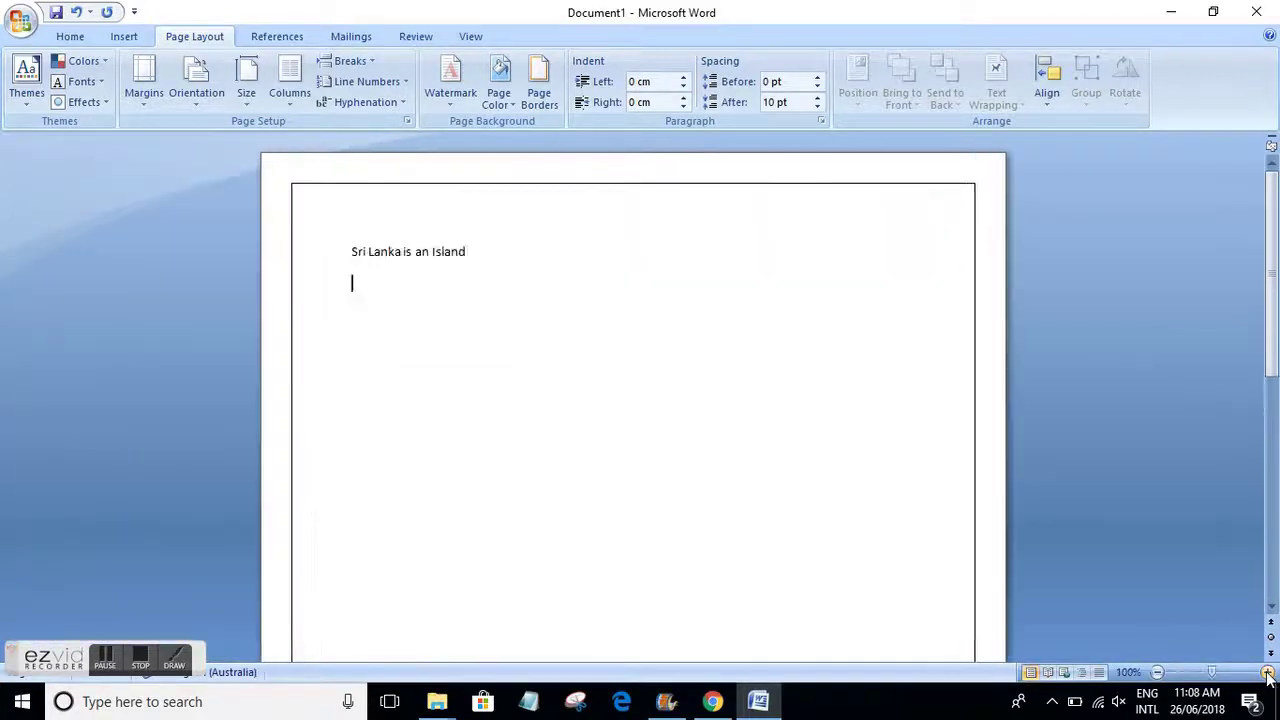
Change the page border to the shaded gray-and-black line style with a width of 4½ pt.
left_click(527, 112)
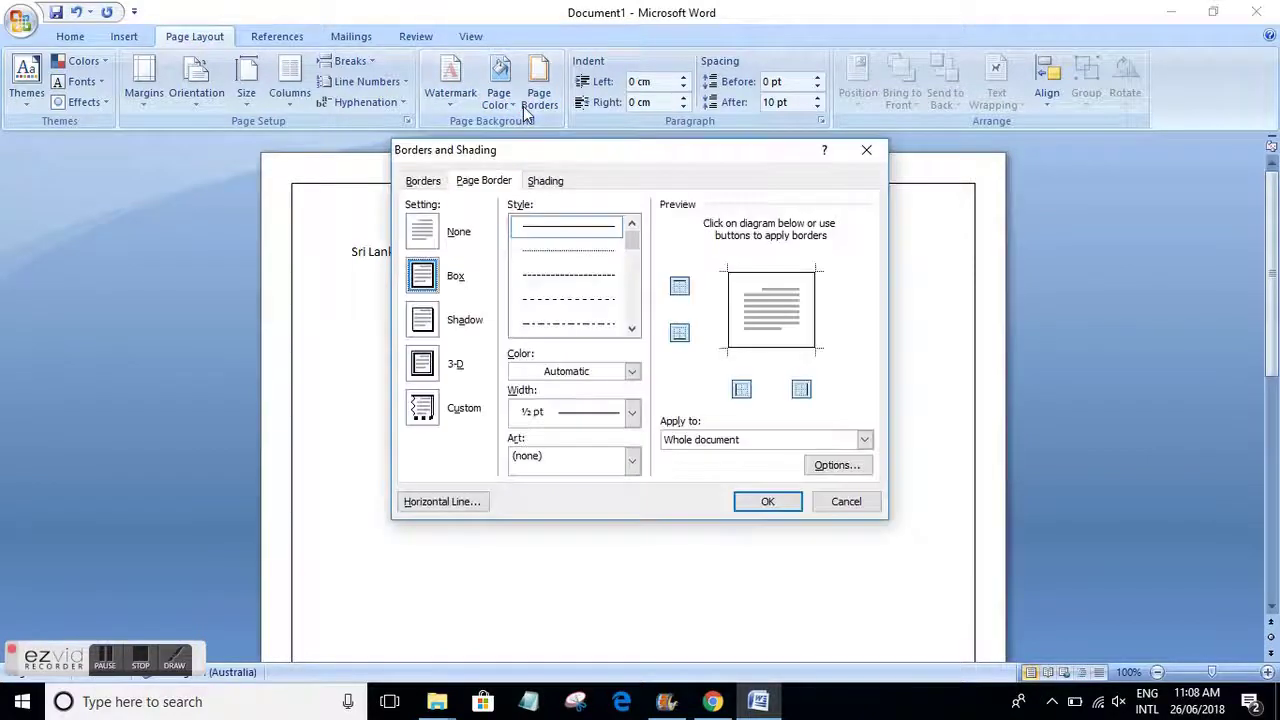
left_click(572, 252)
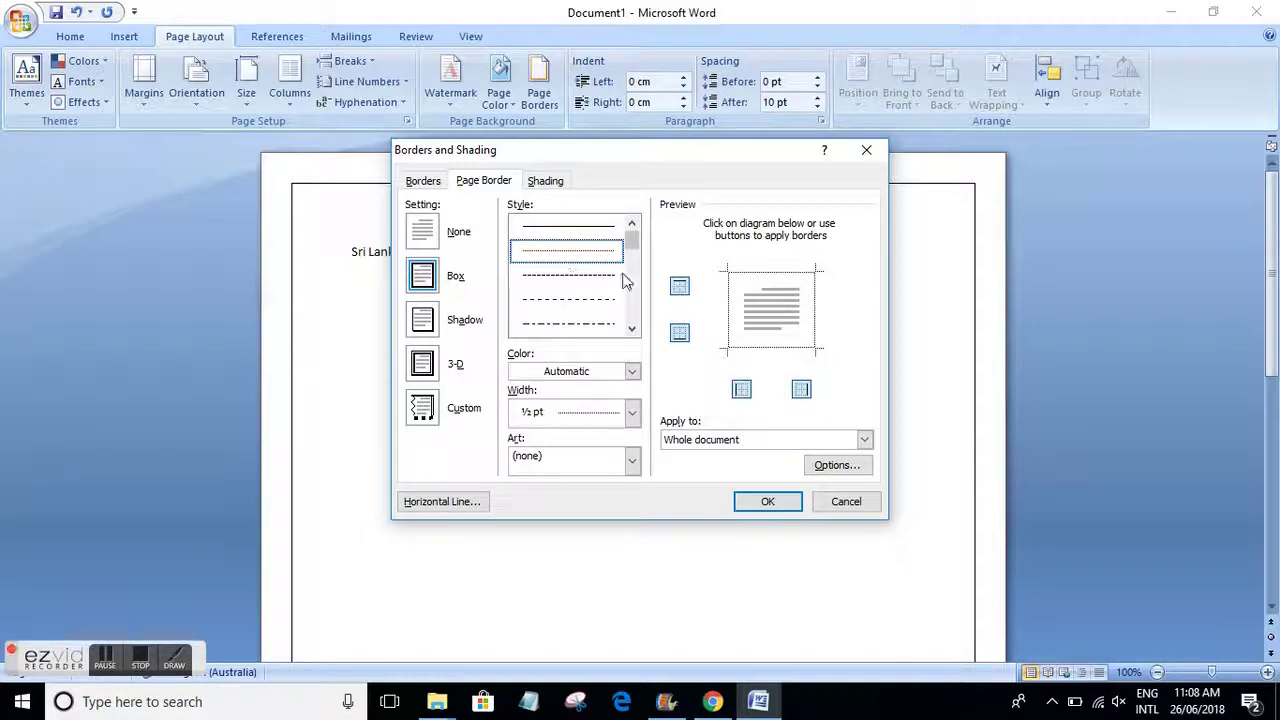
left_click_drag(632, 240, 633, 325)
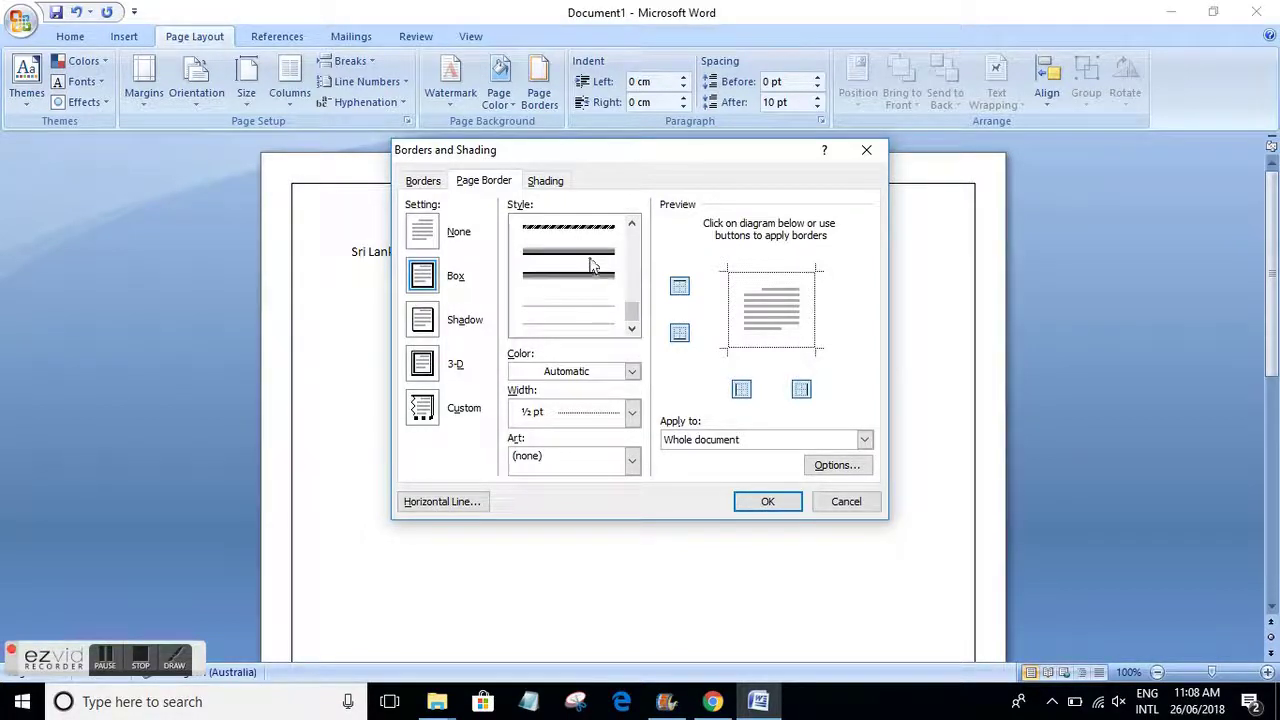
left_click(592, 265)
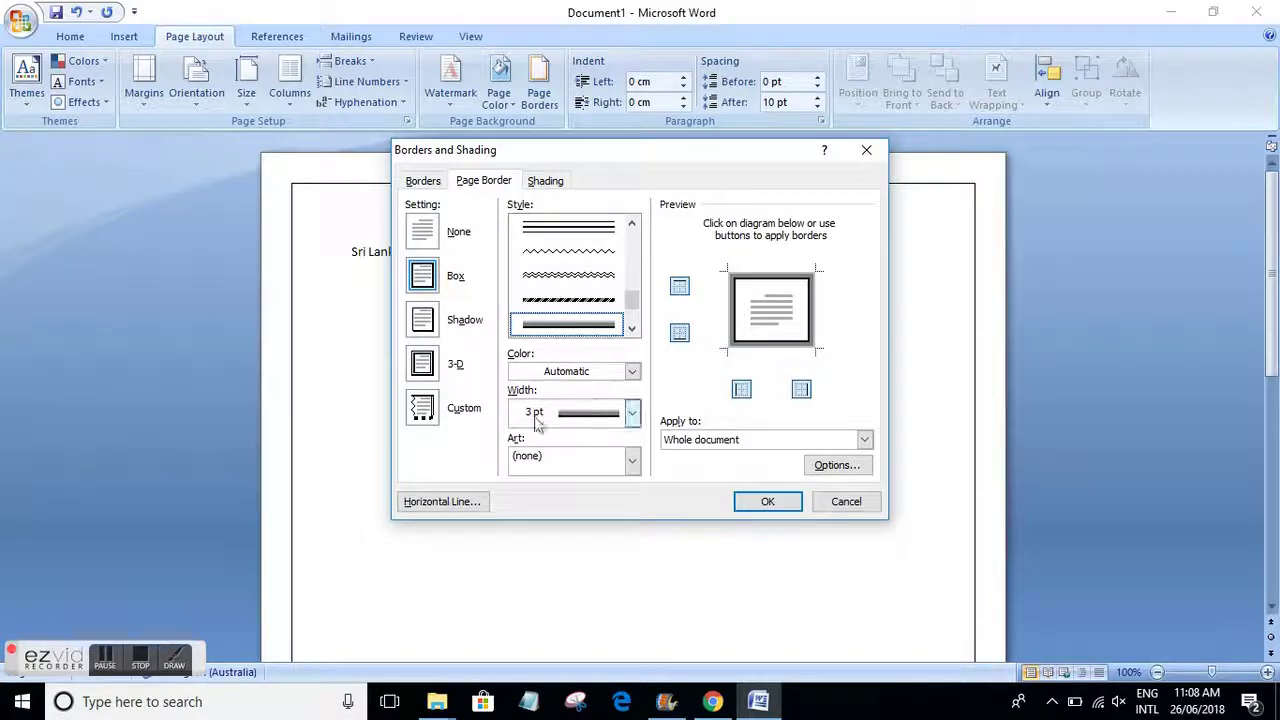
left_click(632, 414)
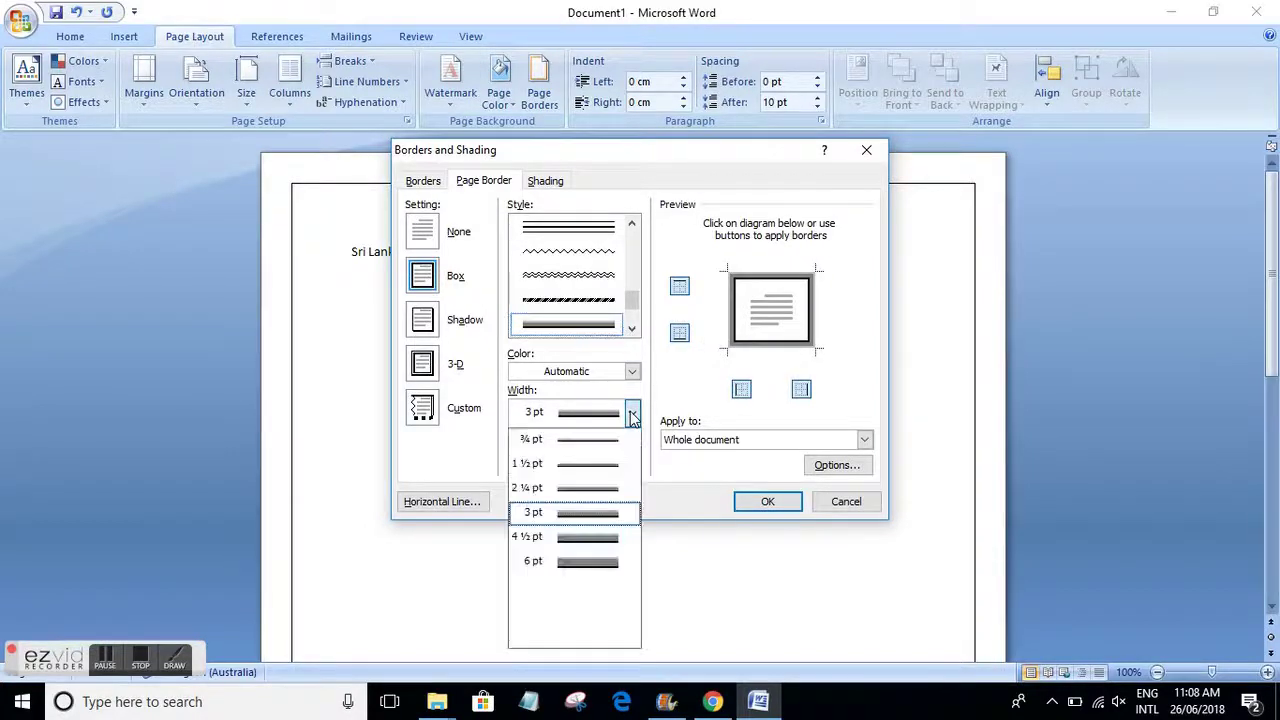
left_click(594, 539)
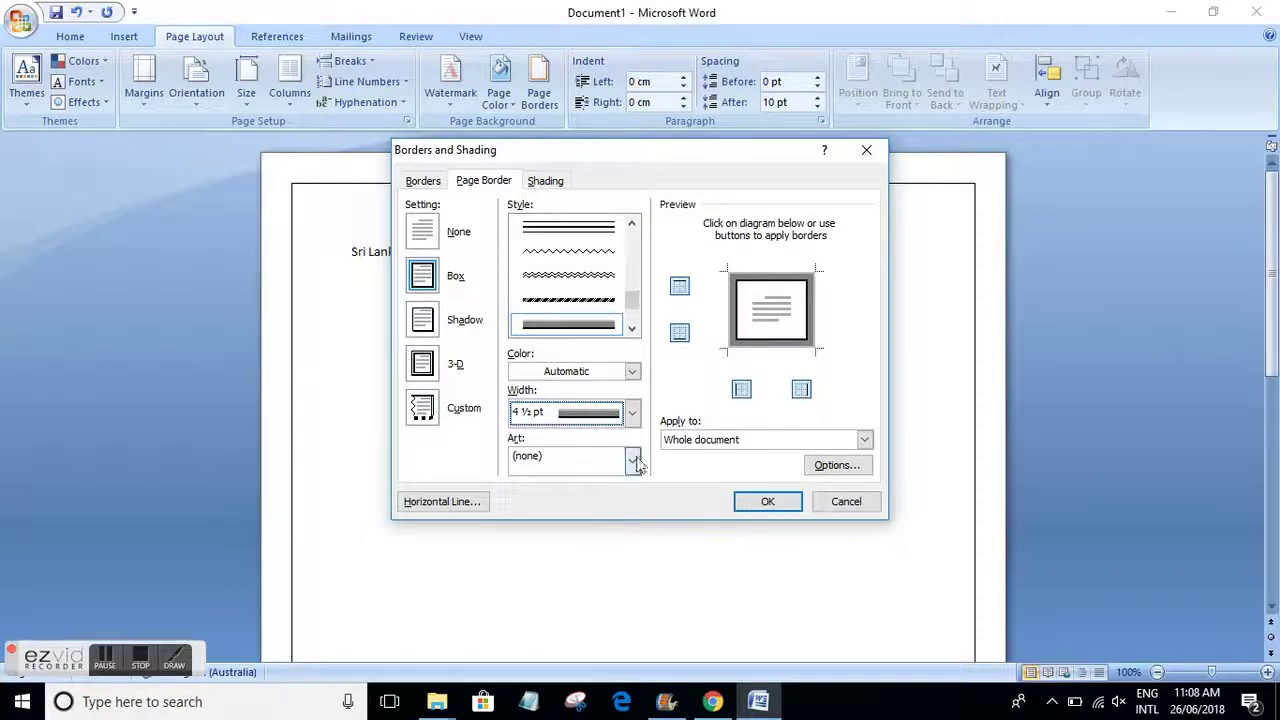
left_click(748, 503)
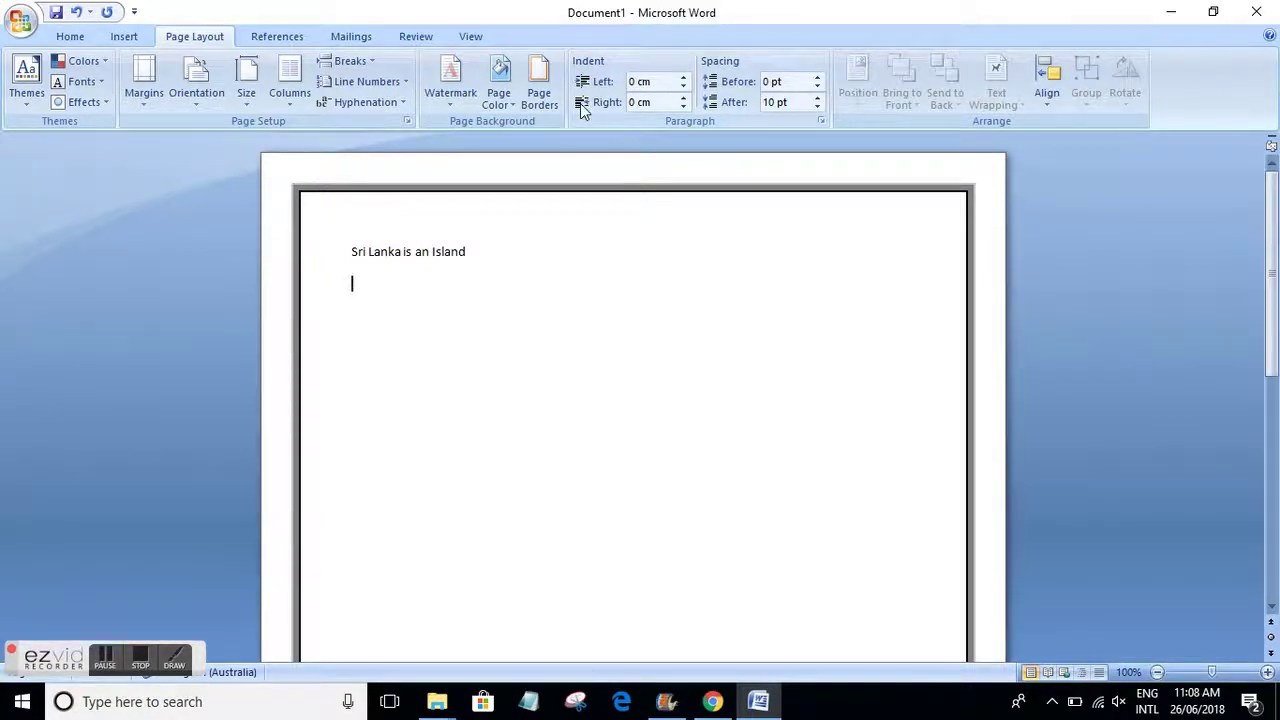
Change the page border's line style to the double wavy line.
left_click(537, 88)
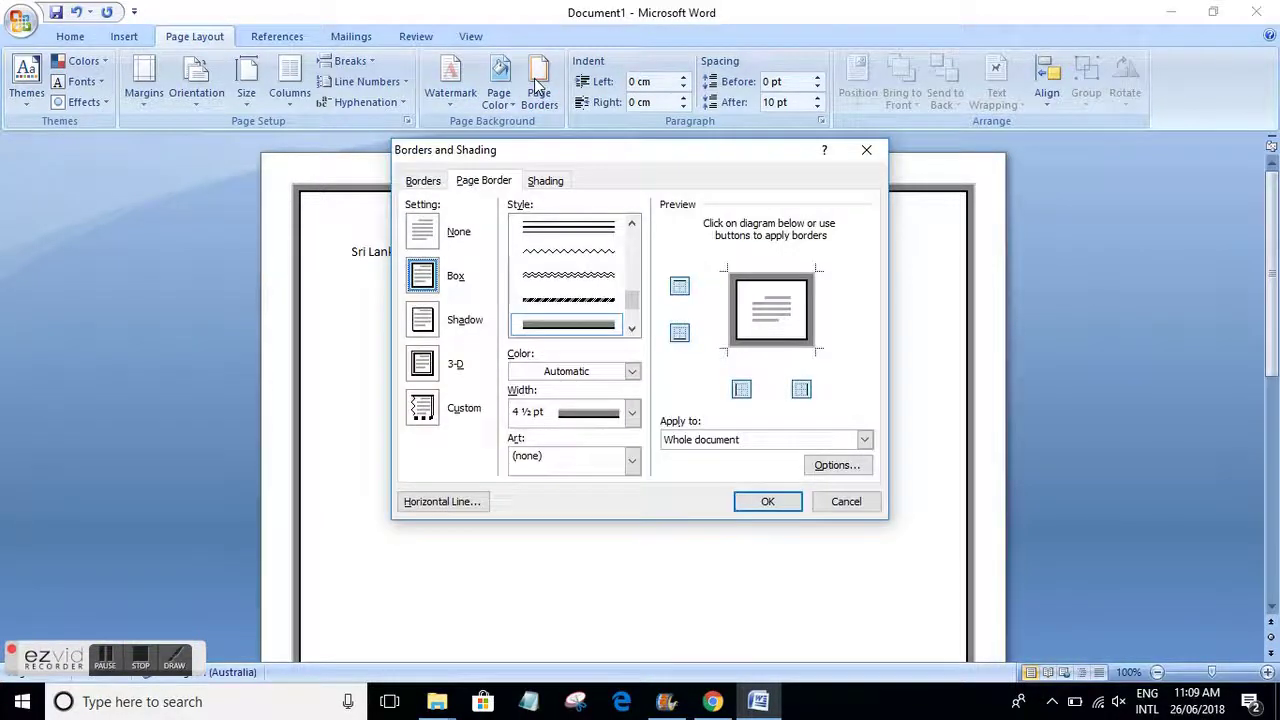
left_click(563, 274)
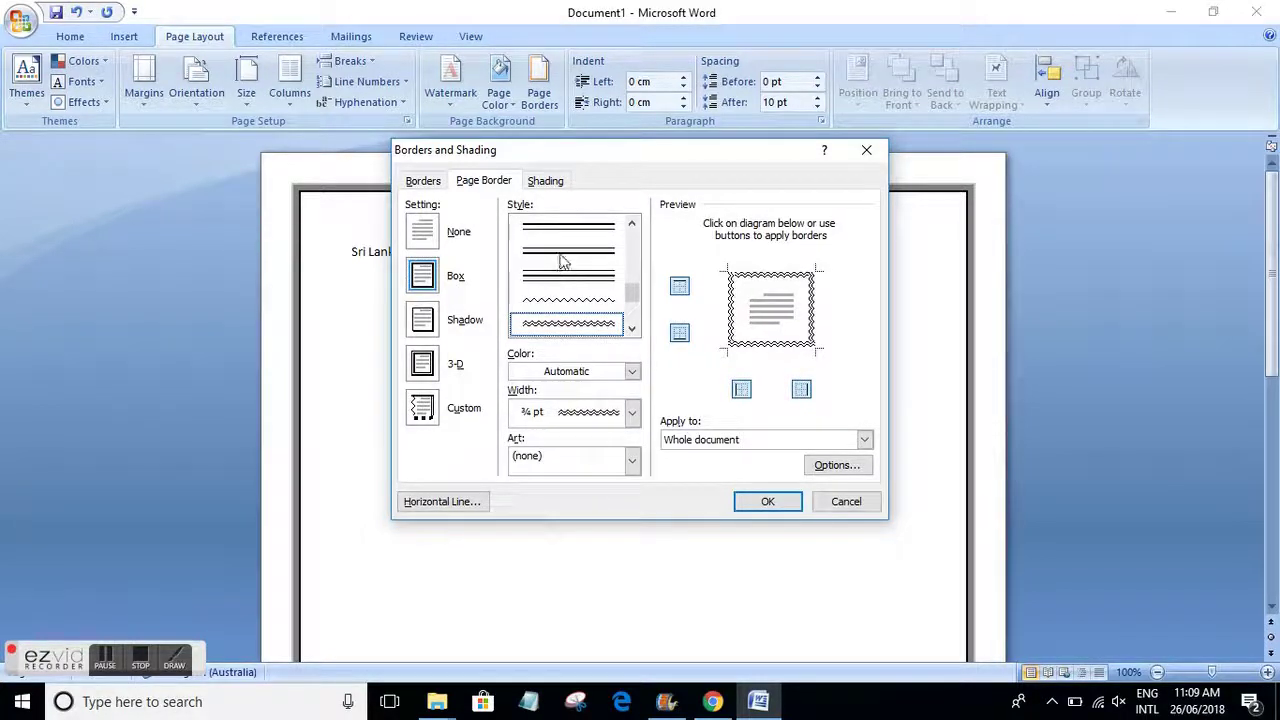
left_click(757, 500)
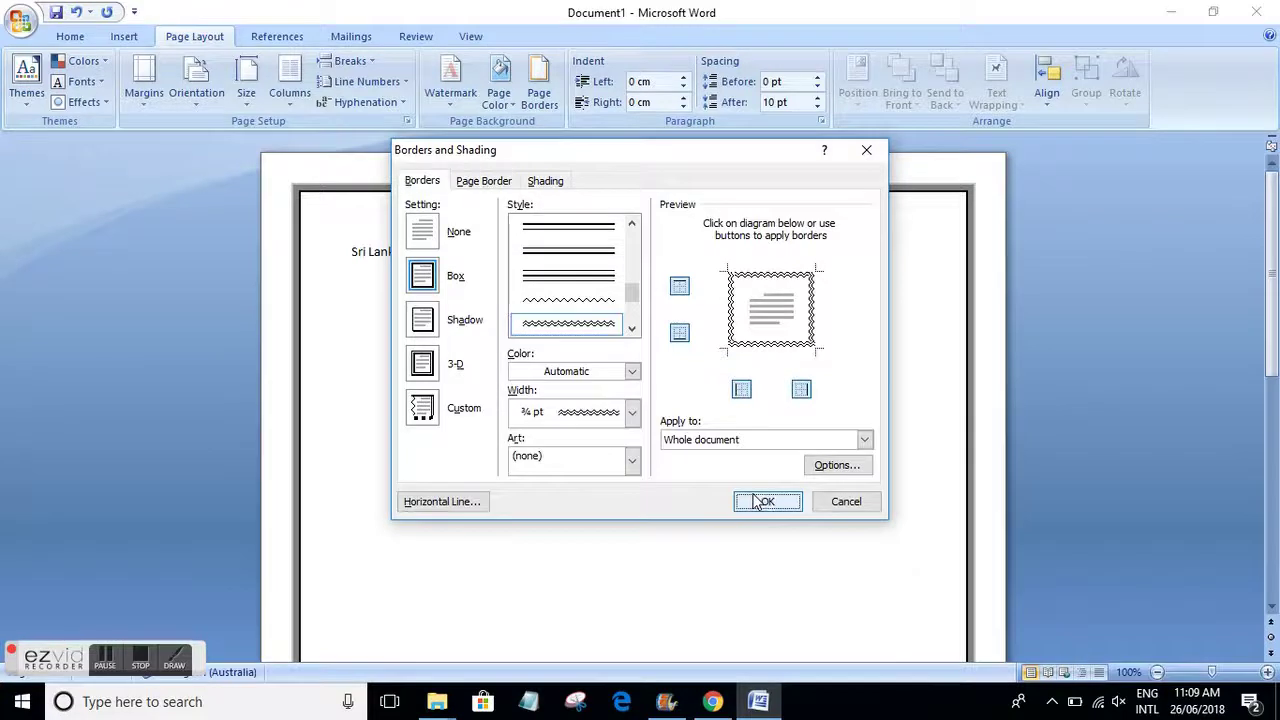
Apply the Shadow setting to the wavy page border.
left_click(540, 100)
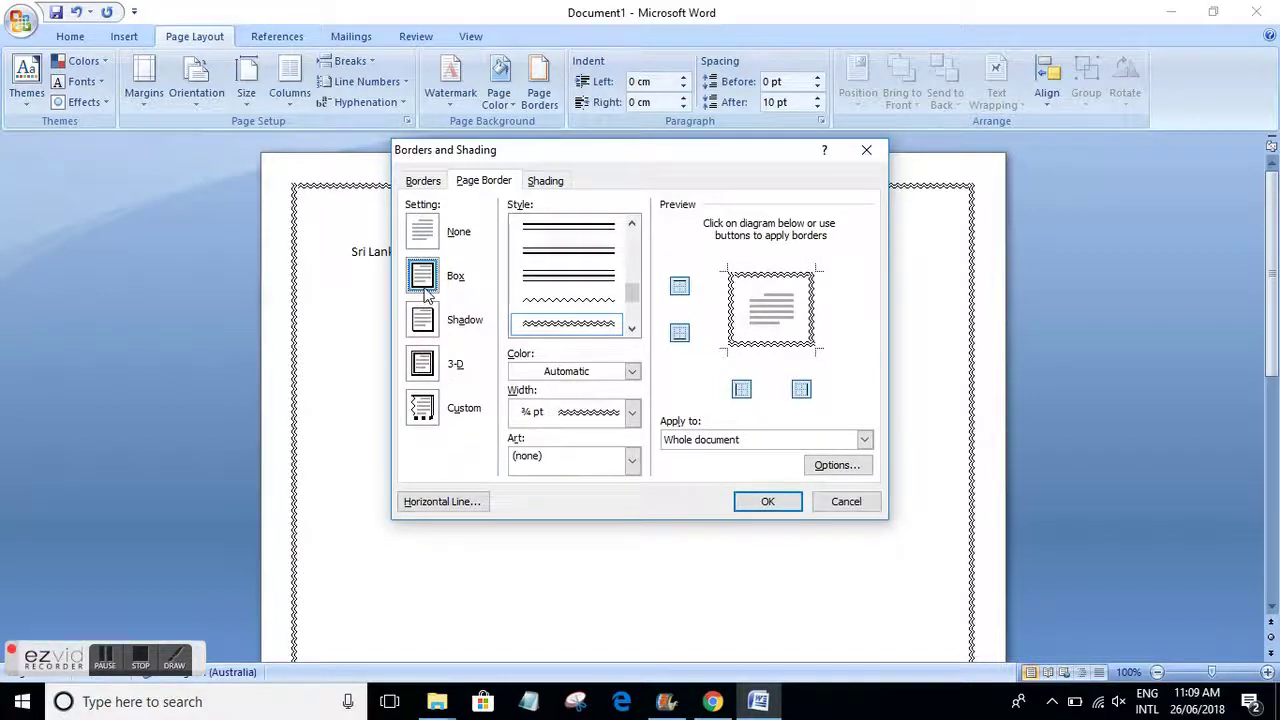
left_click(424, 318)
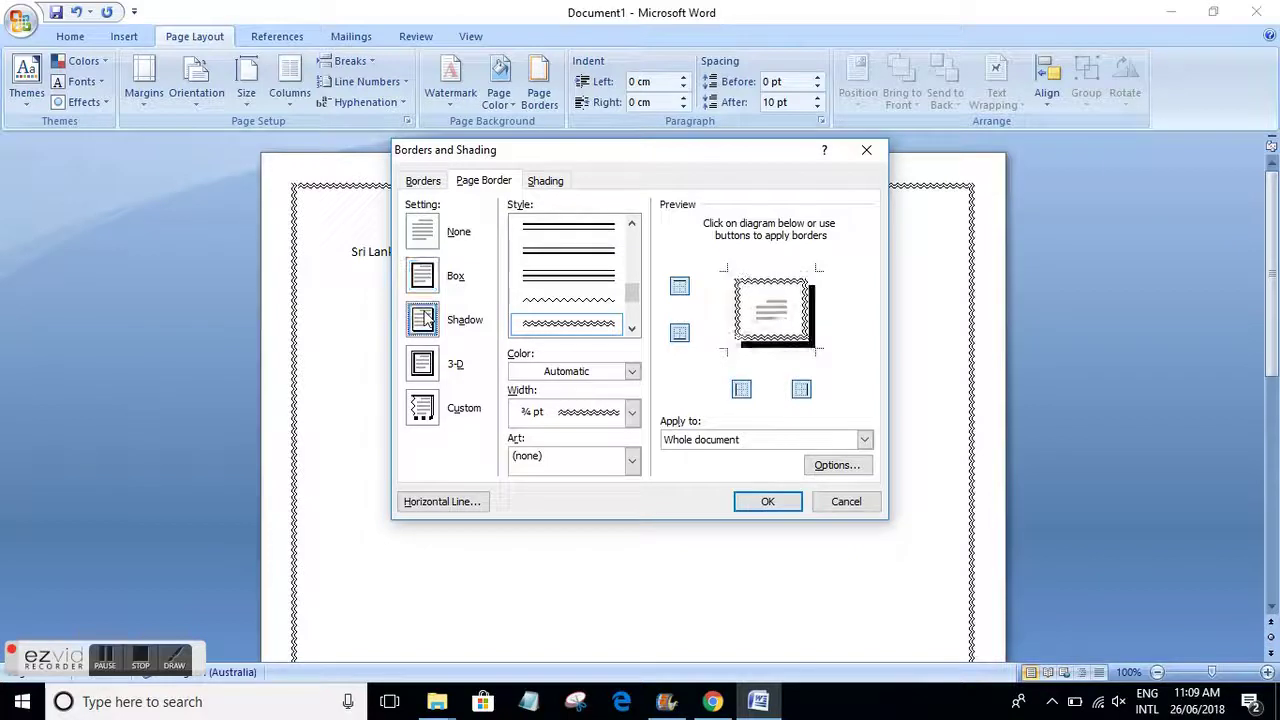
left_click(771, 501)
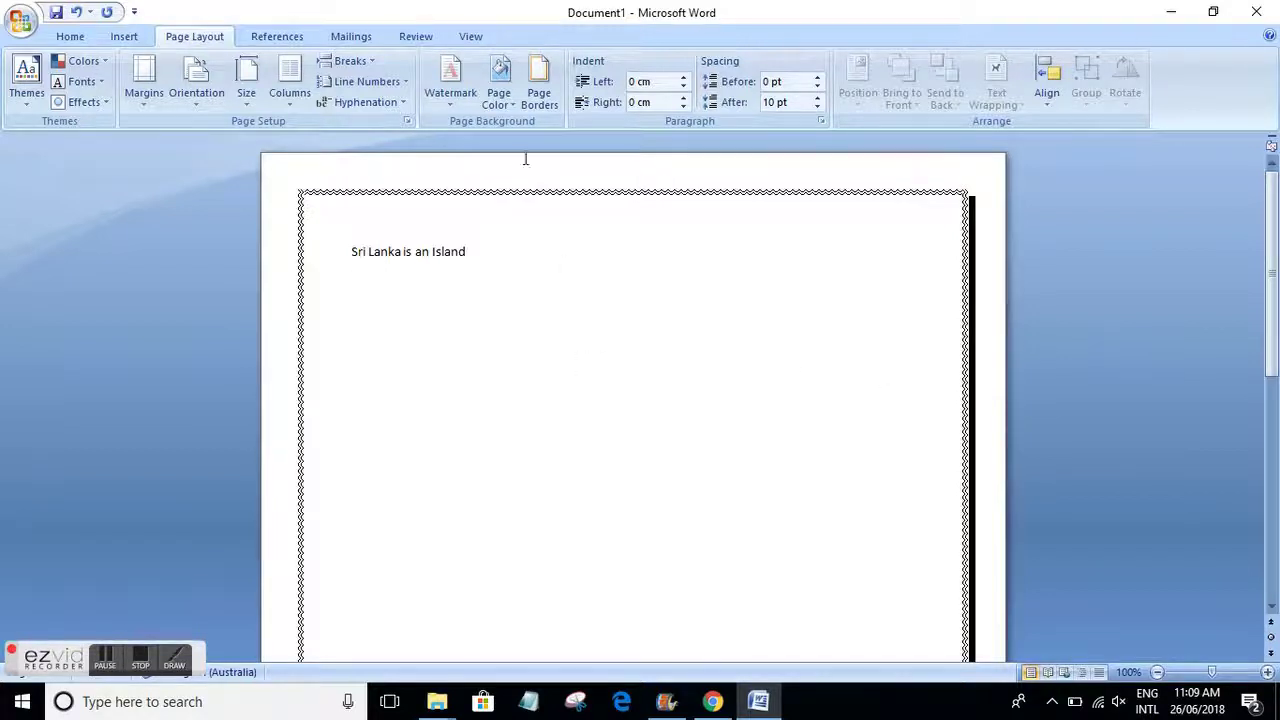
Apply the 3-D setting to the page border with a thick-and-thin double line style of 3 pt.
left_click(539, 99)
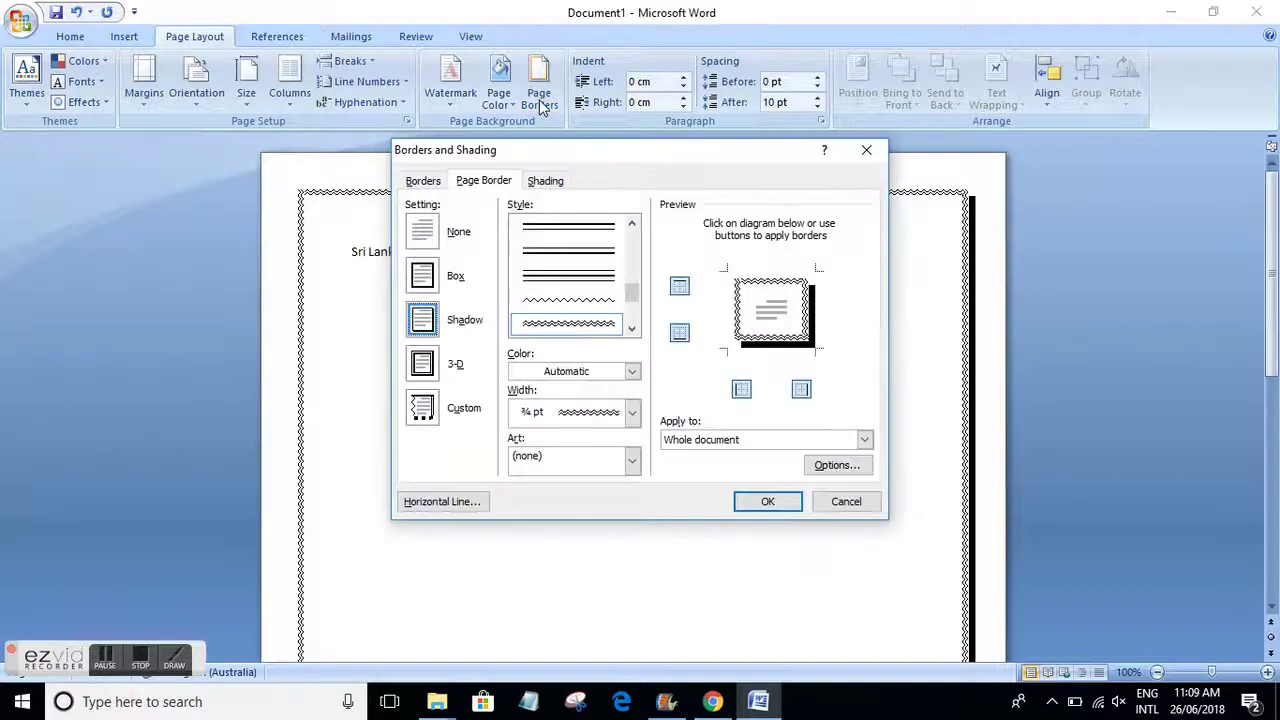
left_click(434, 365)
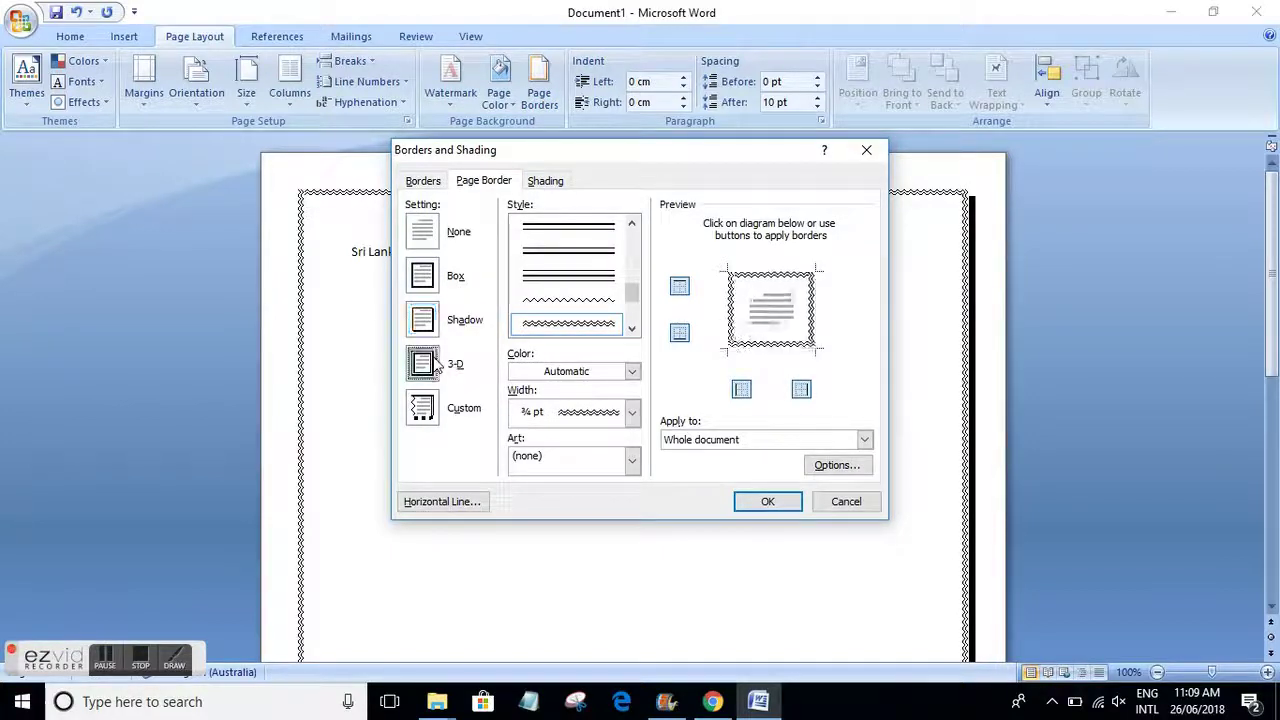
left_click(631, 224)
left_click(631, 224)
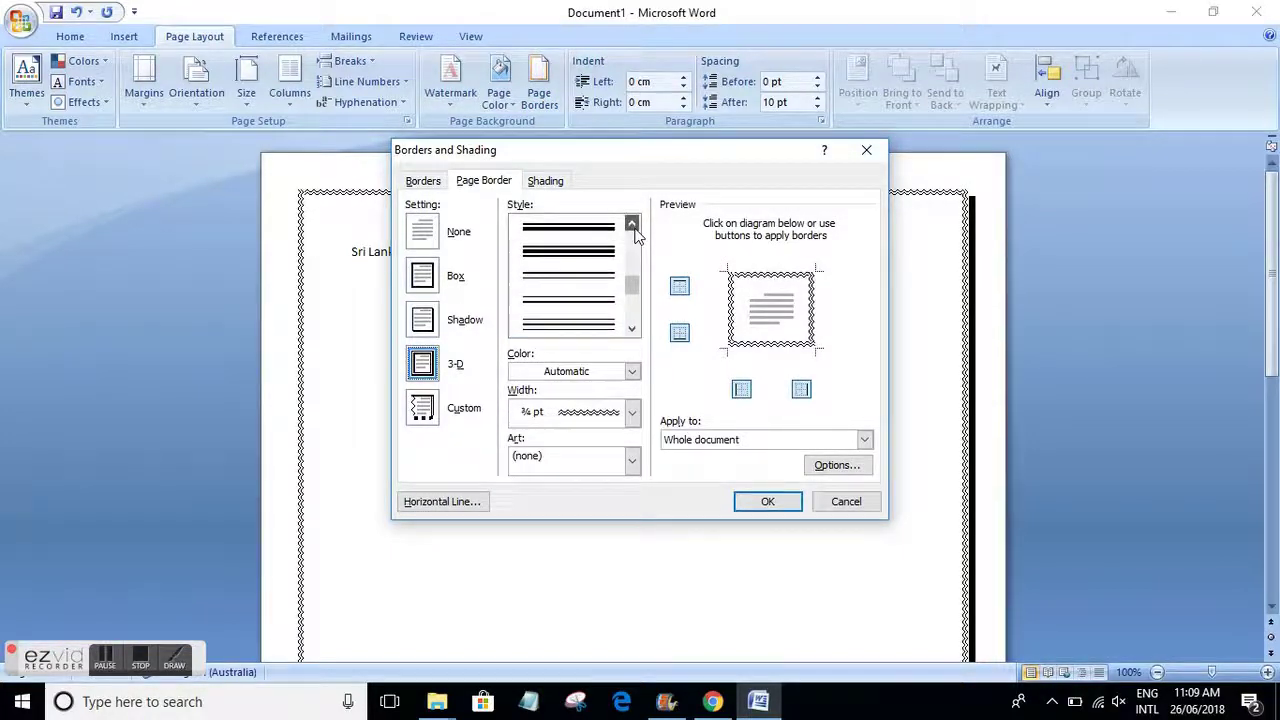
left_click(632, 224)
left_click(632, 224)
left_click(632, 224)
left_click(632, 224)
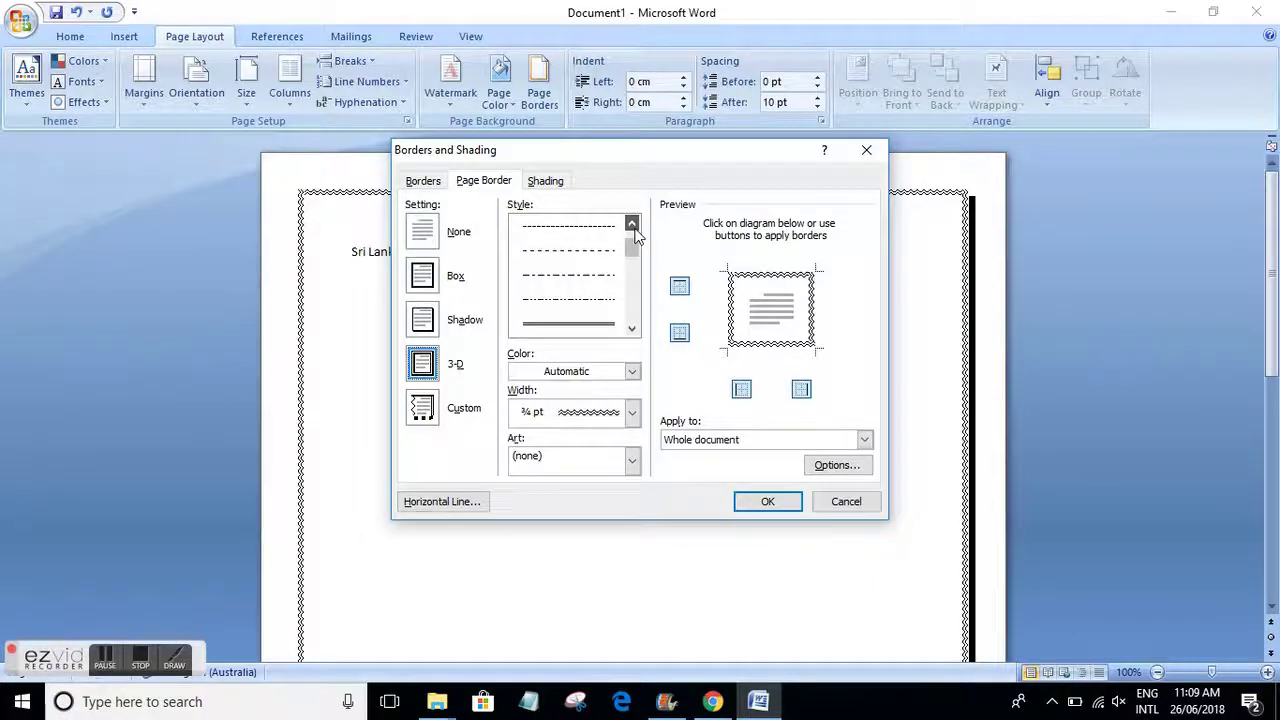
scroll(630, 313, "down", 4)
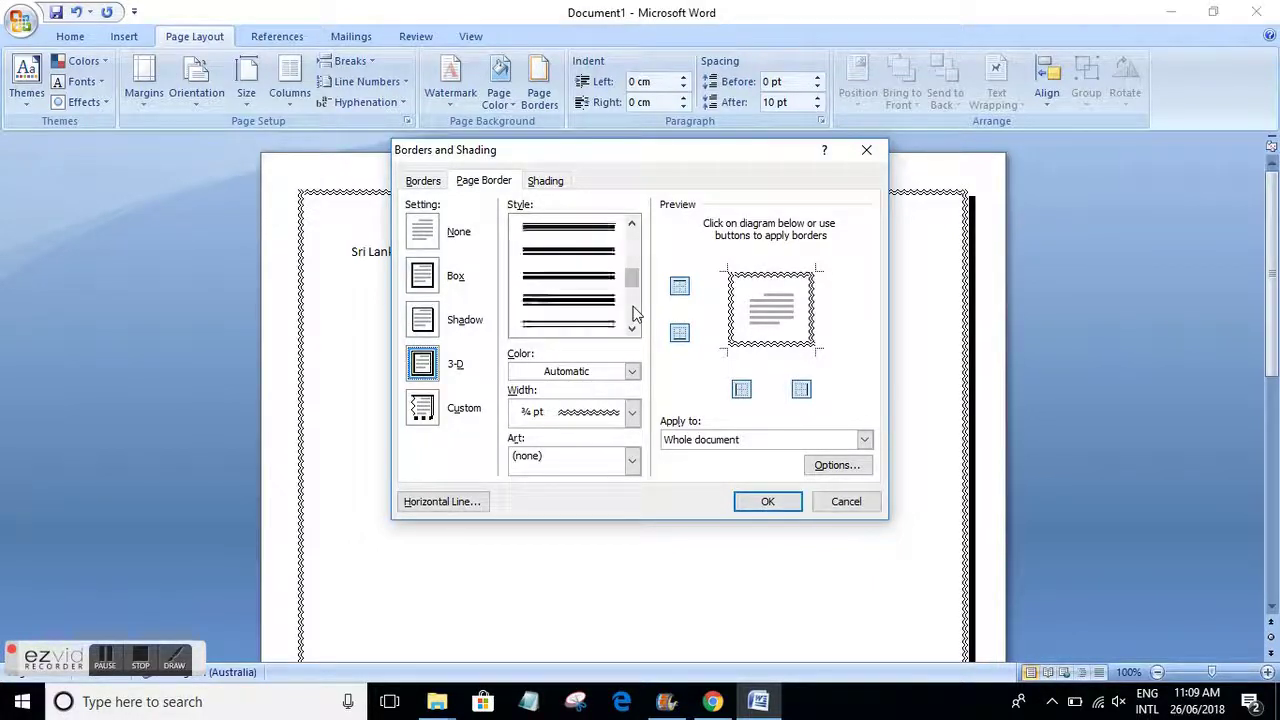
left_click(566, 242)
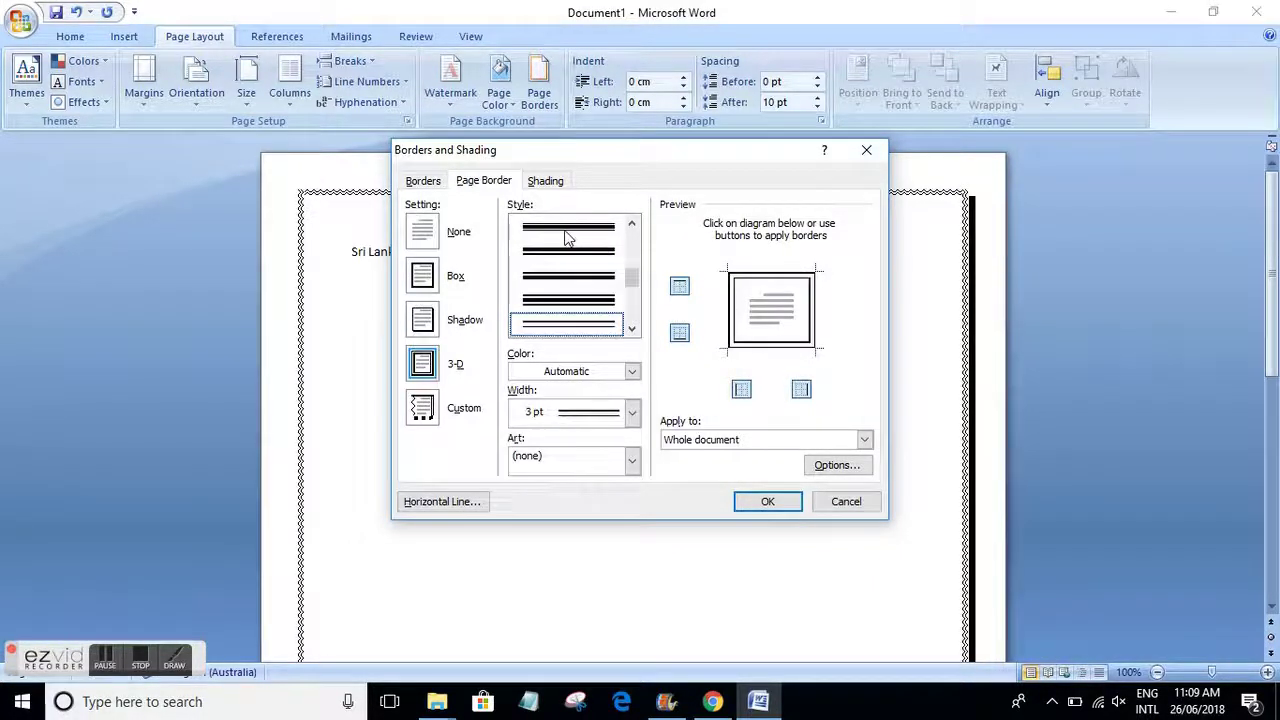
left_click(765, 501)
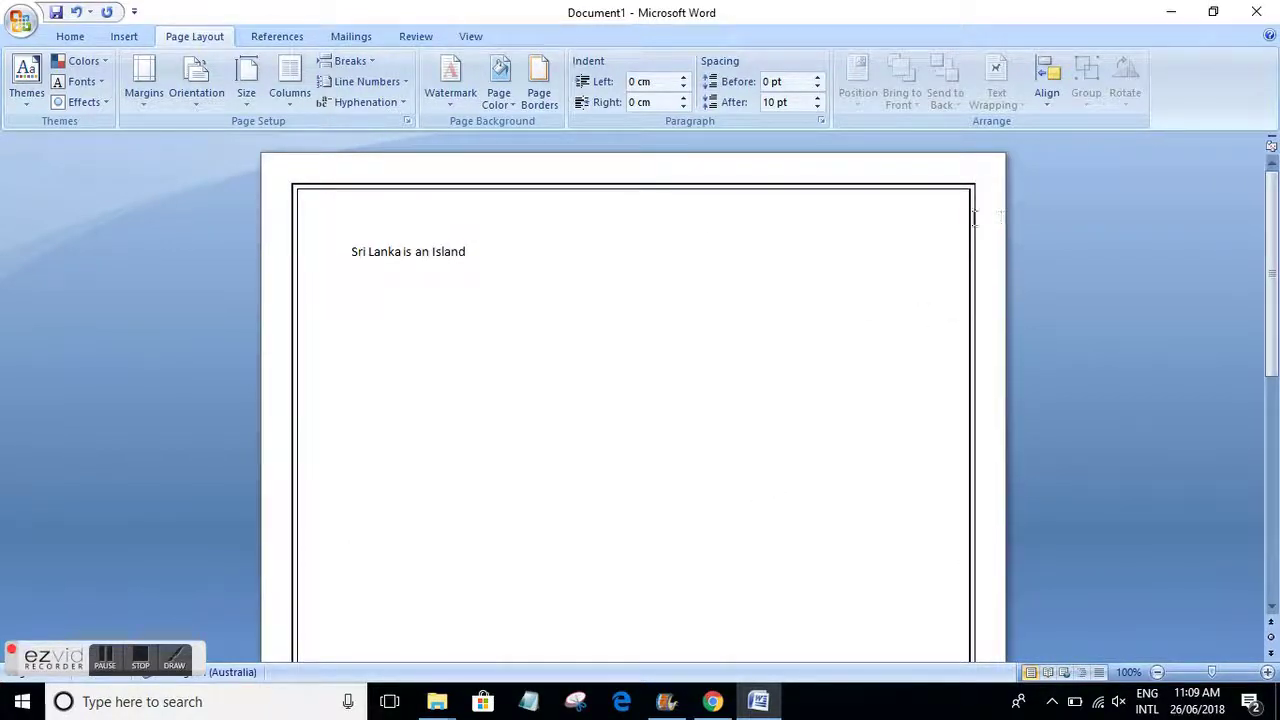
Try the ice cream art with the Custom setting, and apply the cake-slice art as the page border at 31 pt.
left_click(537, 104)
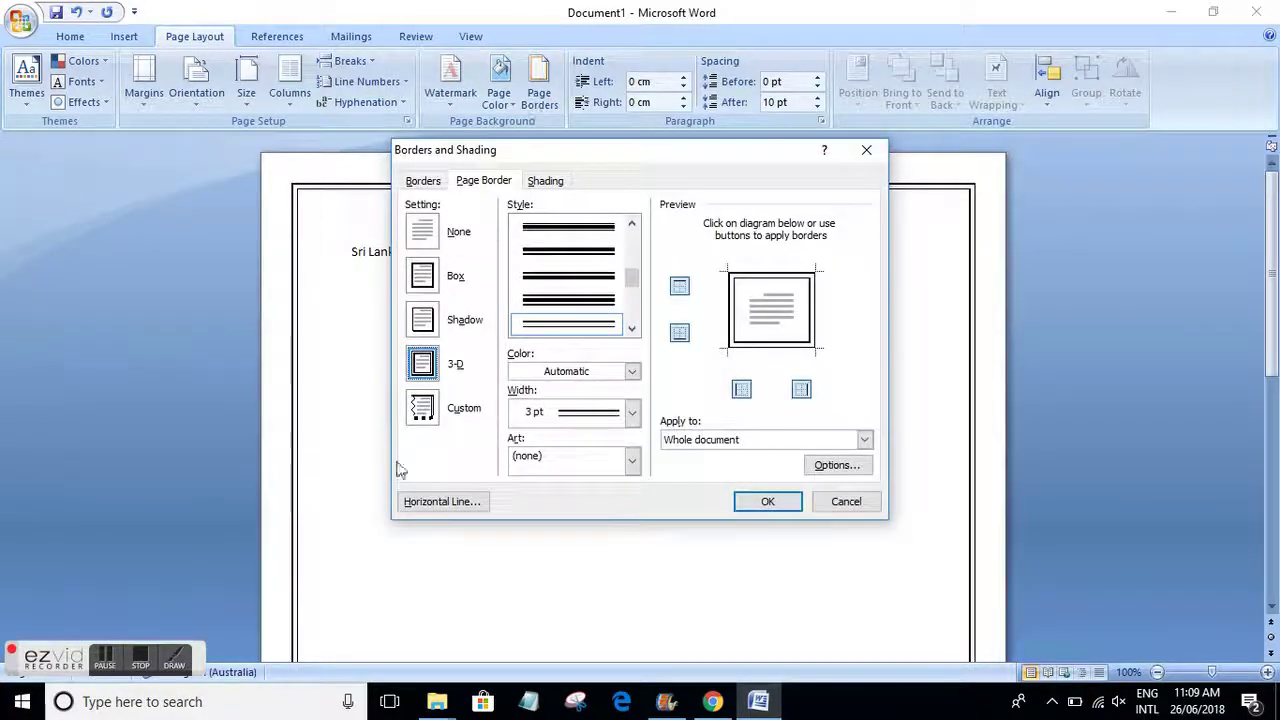
left_click(422, 404)
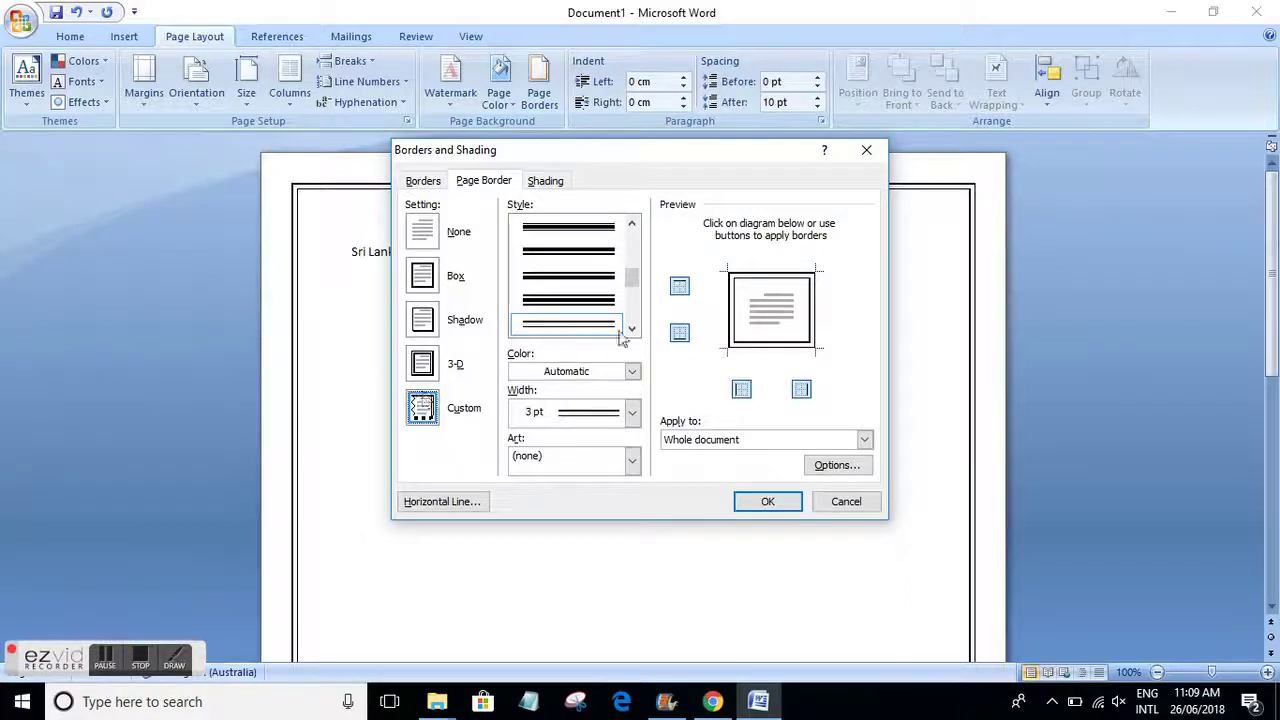
left_click(631, 461)
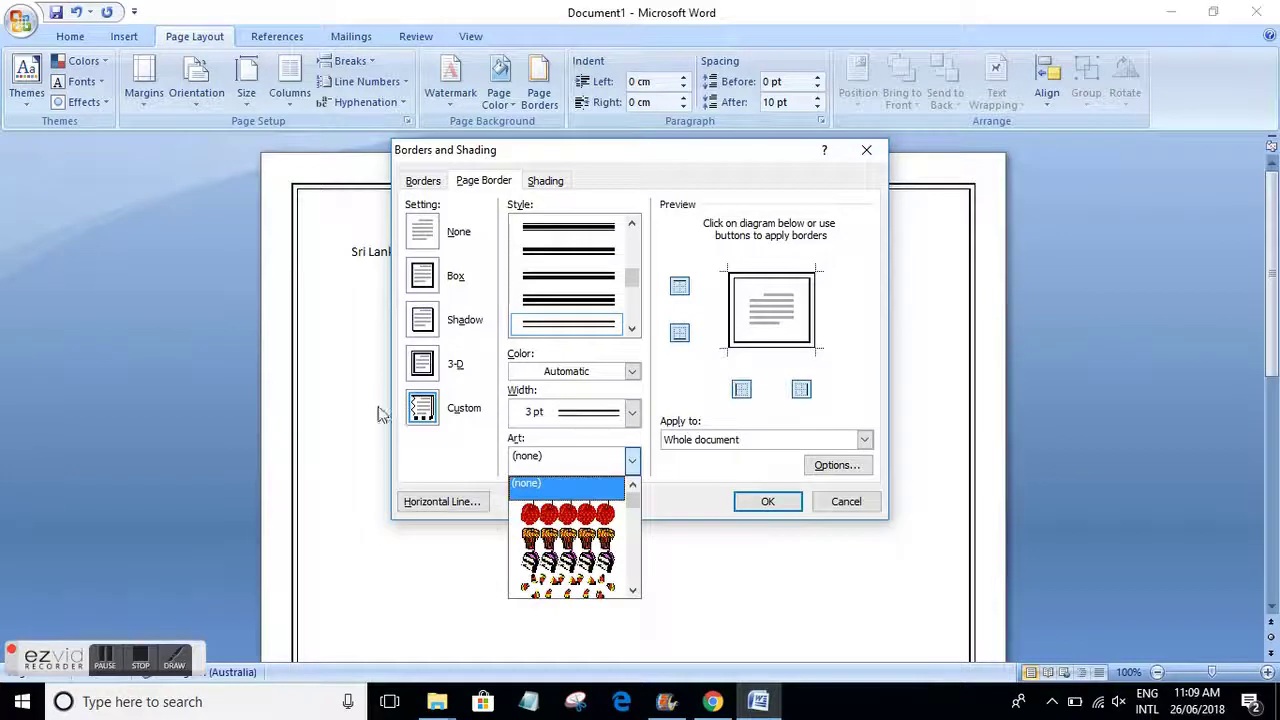
left_click(608, 540)
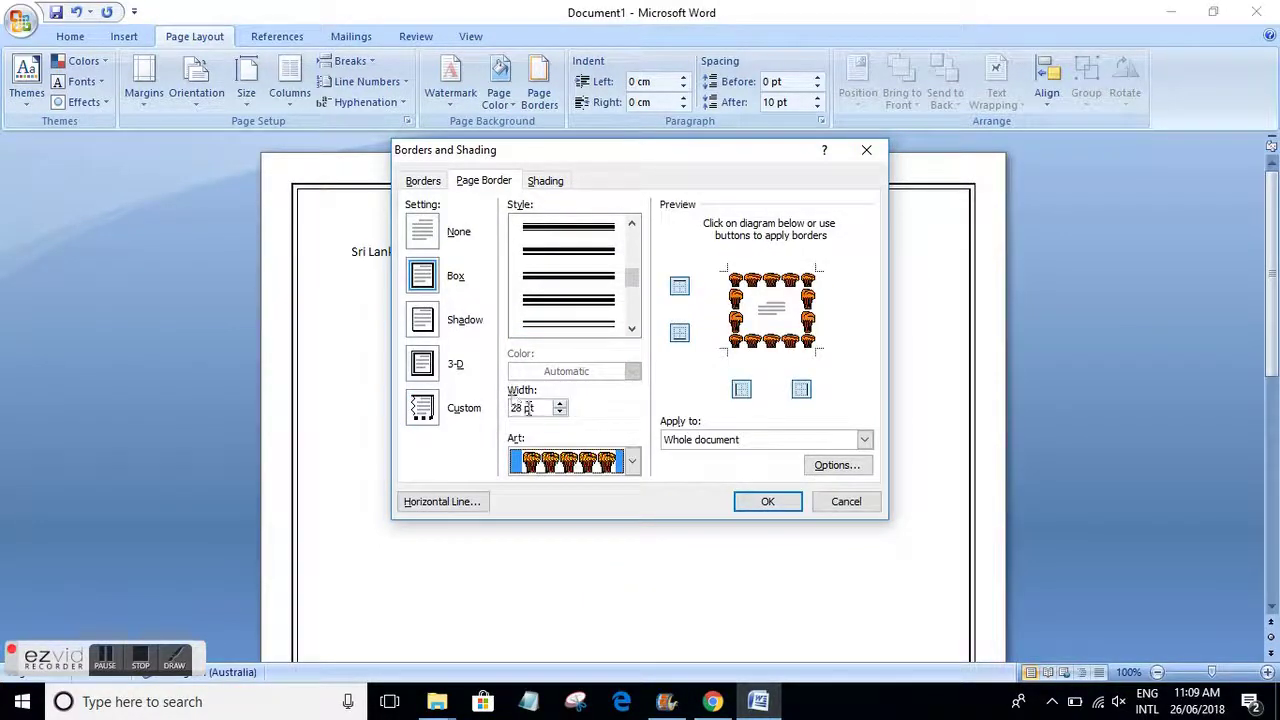
left_click(420, 410)
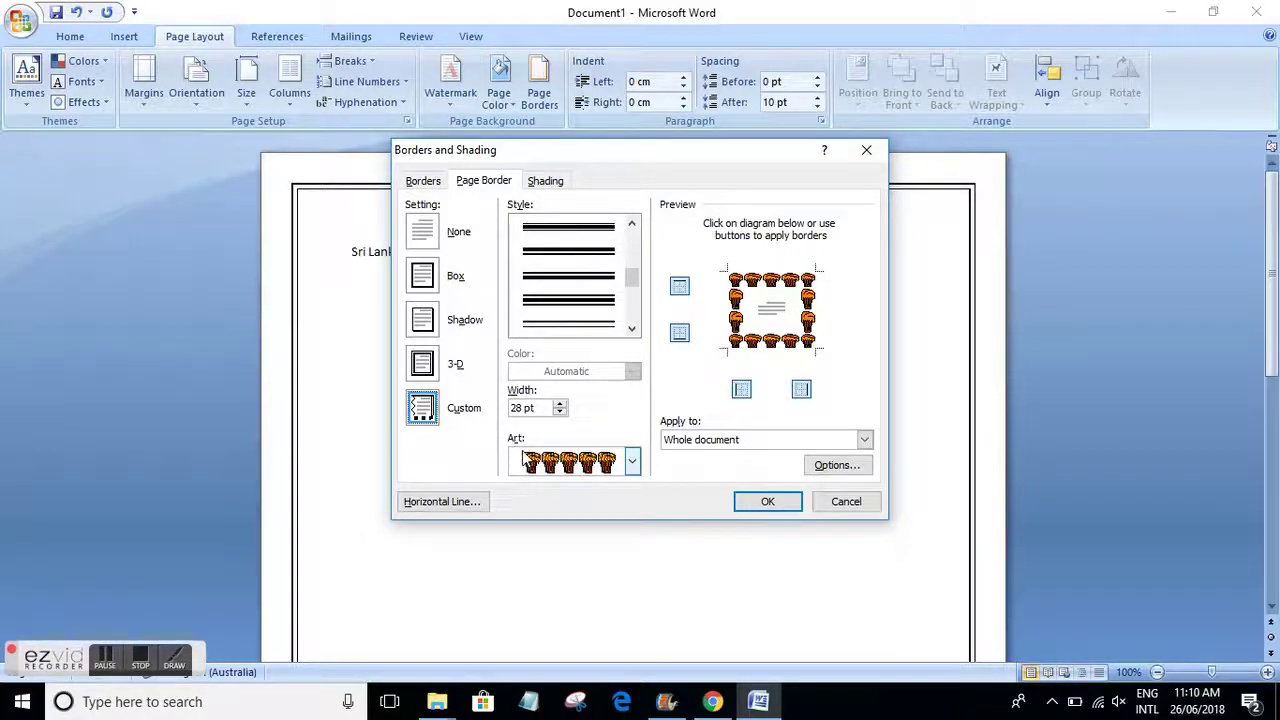
left_click(626, 463)
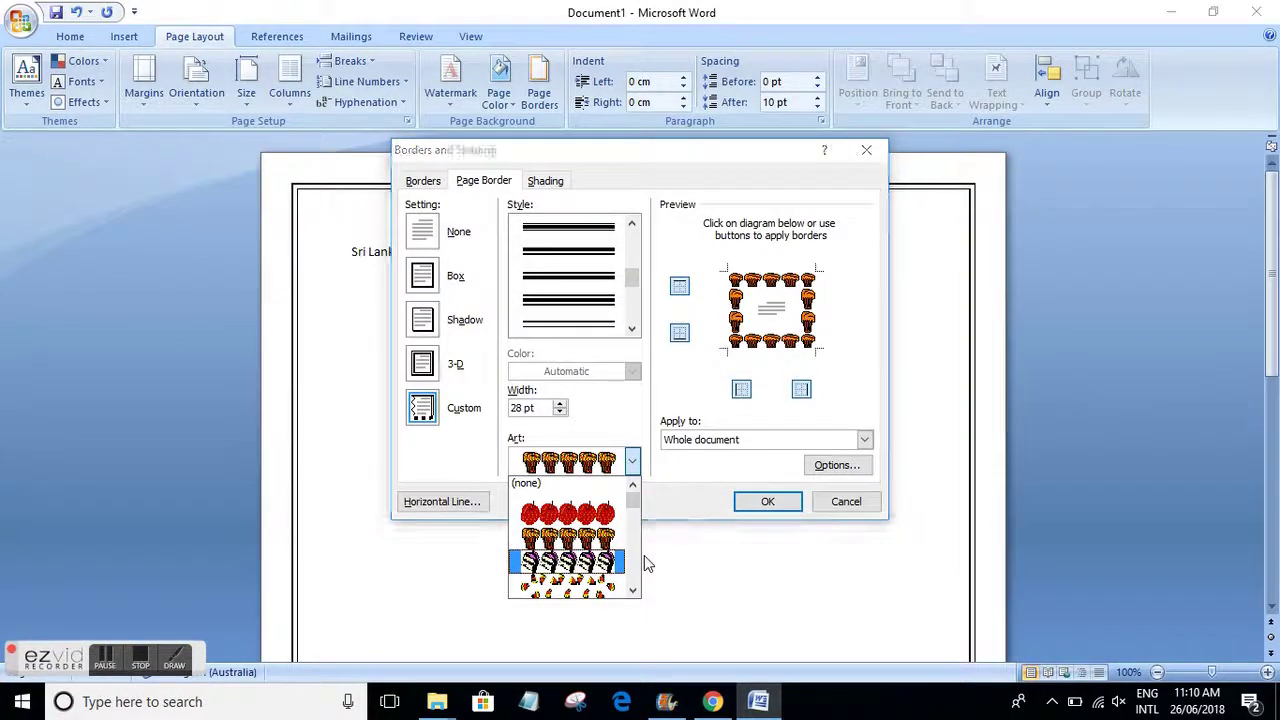
left_click(562, 570)
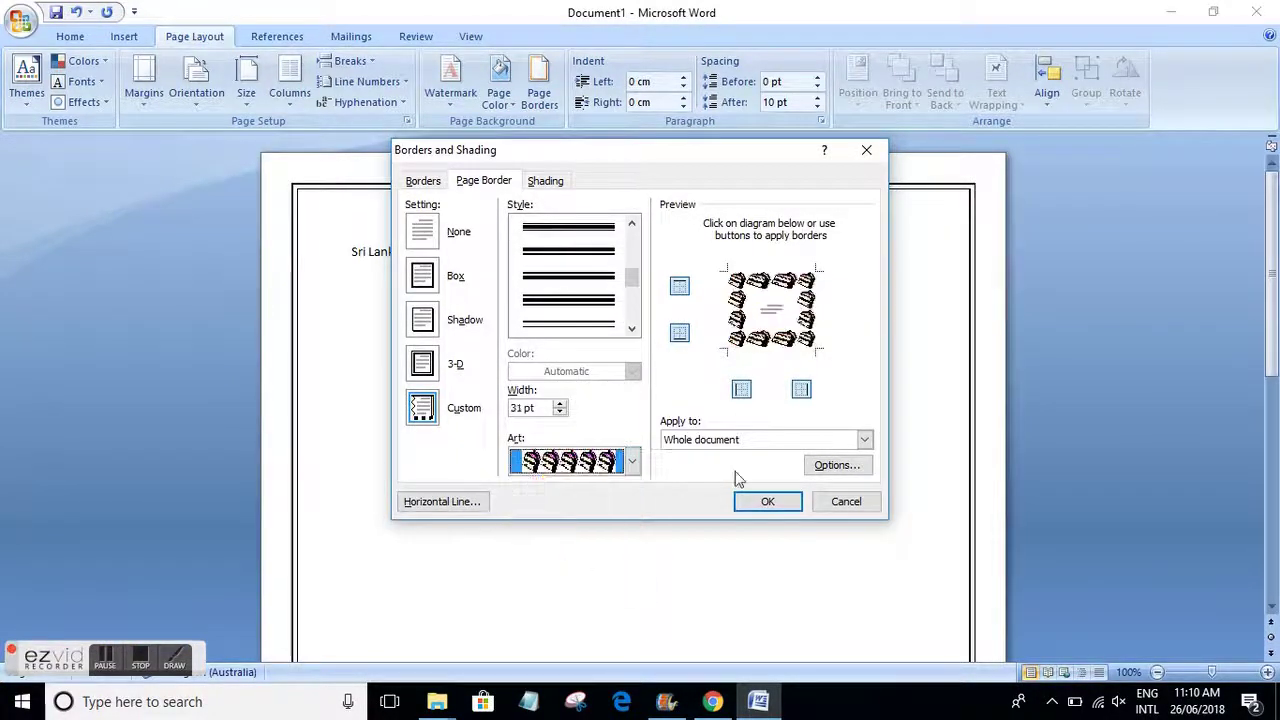
left_click(767, 501)
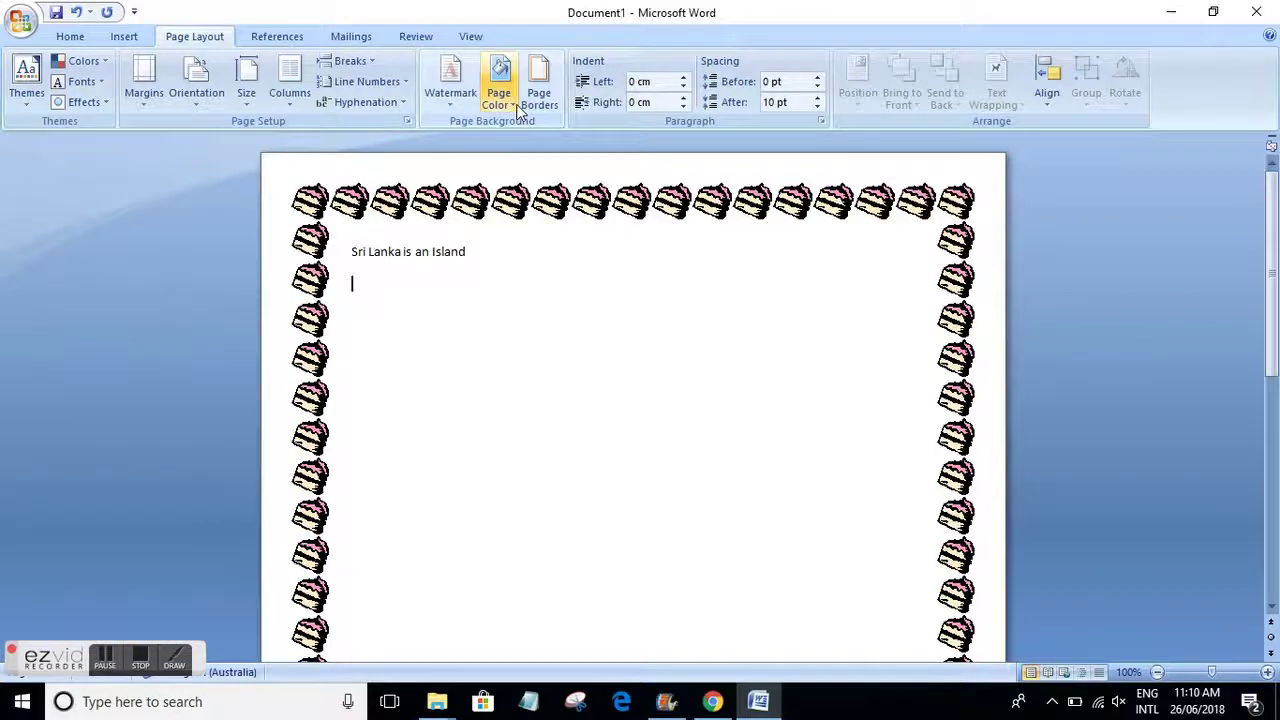
Examine the line styles available for the page border and the options for which pages it applies to.
left_click(539, 88)
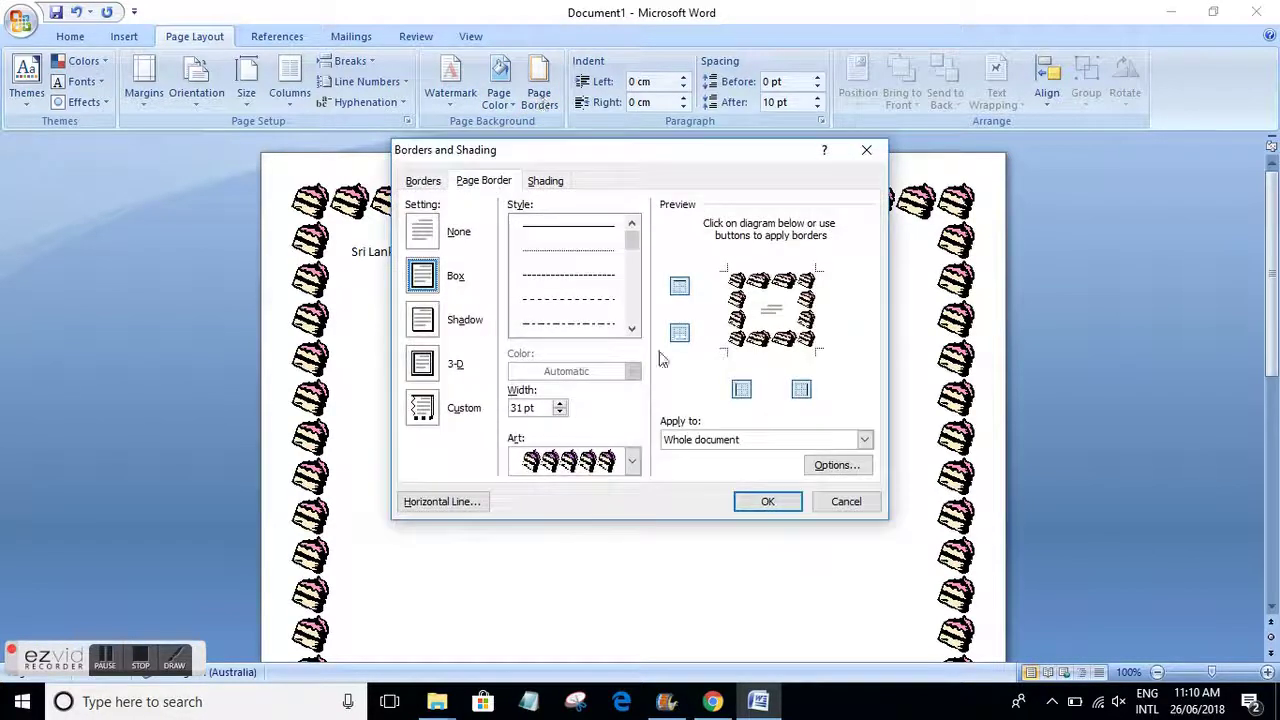
left_click(631, 331)
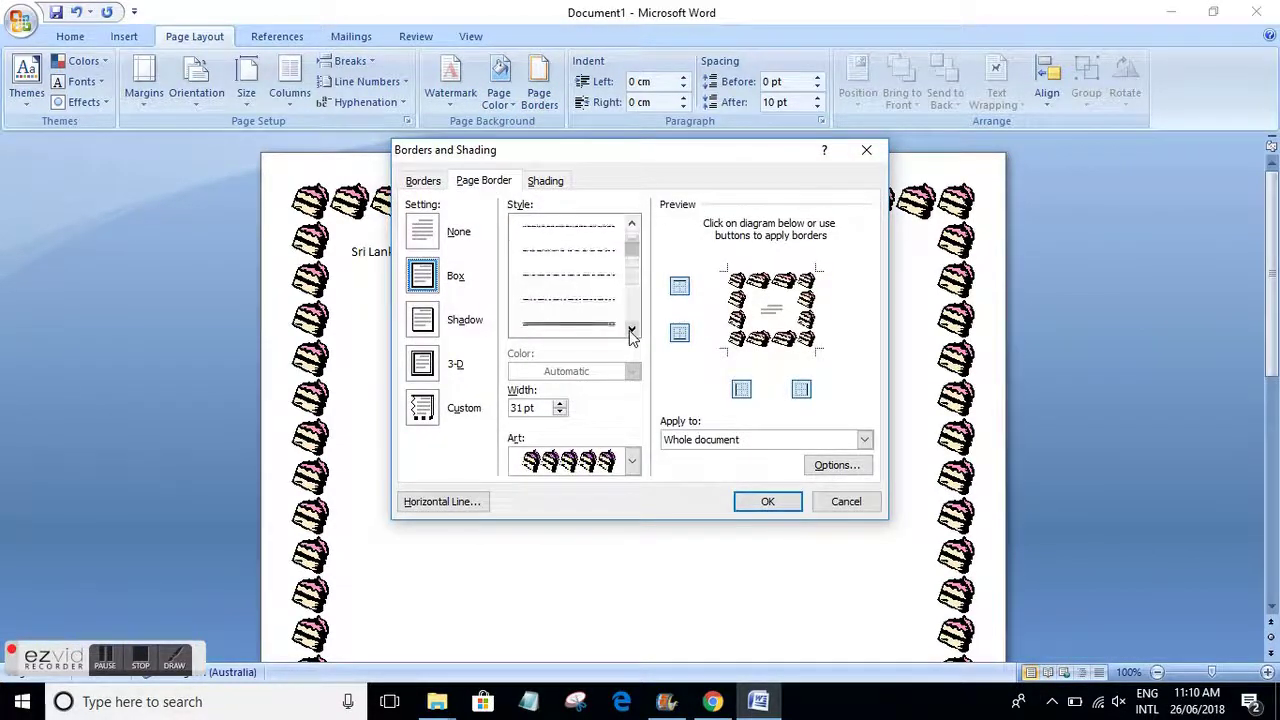
left_click(631, 331)
left_click(631, 331)
left_click(631, 331)
left_click(631, 331)
left_click(631, 331)
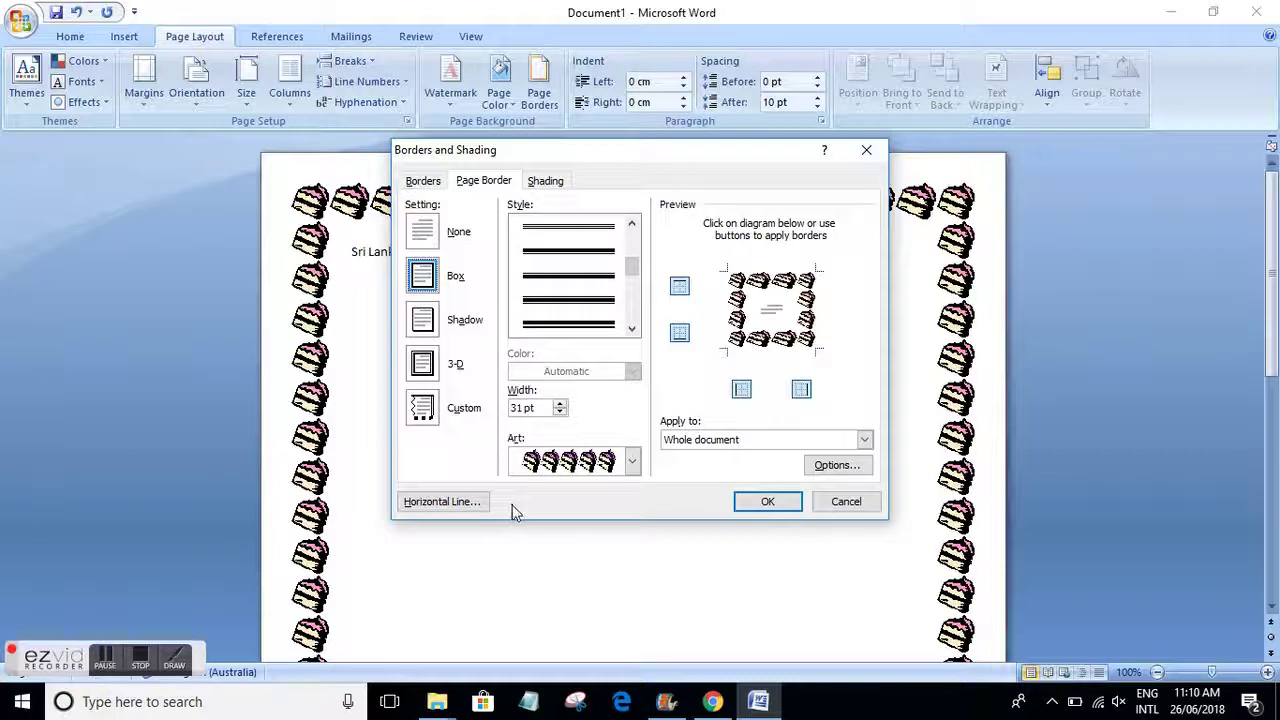
left_click(694, 445)
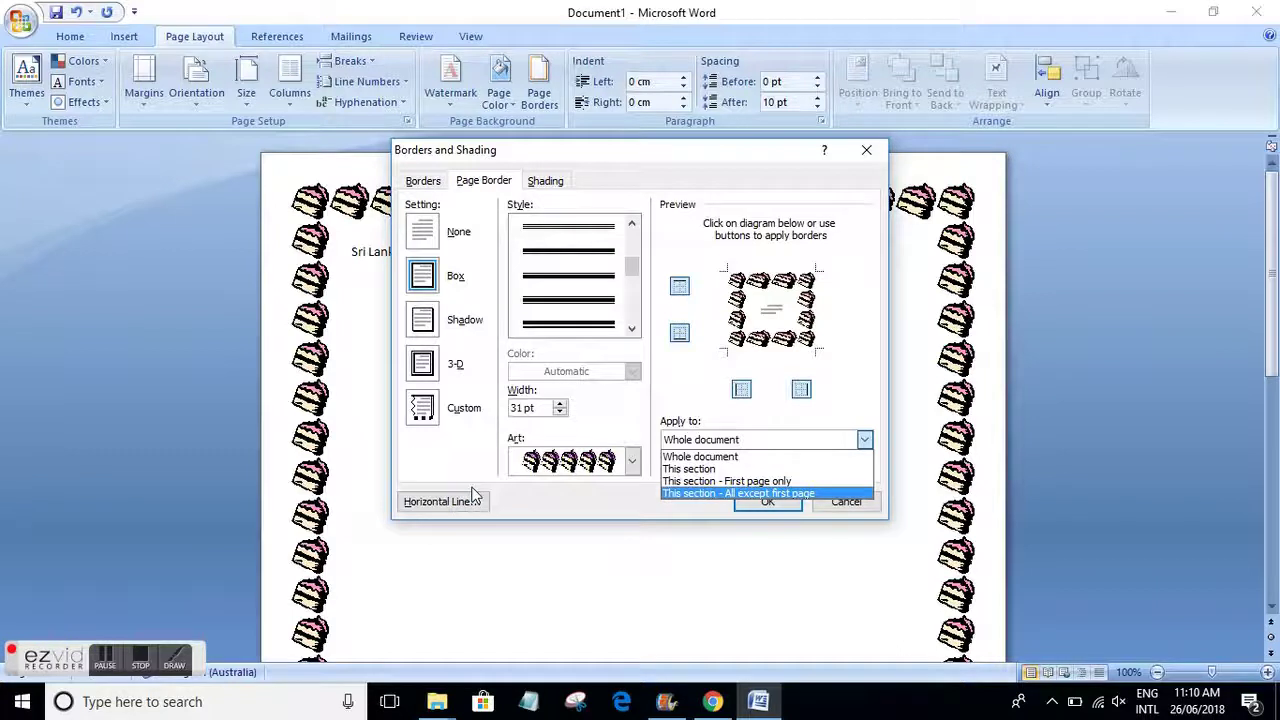
Try the Custom, 3-D, Shadow and Box settings on the cake-slice page border.
left_click(421, 407)
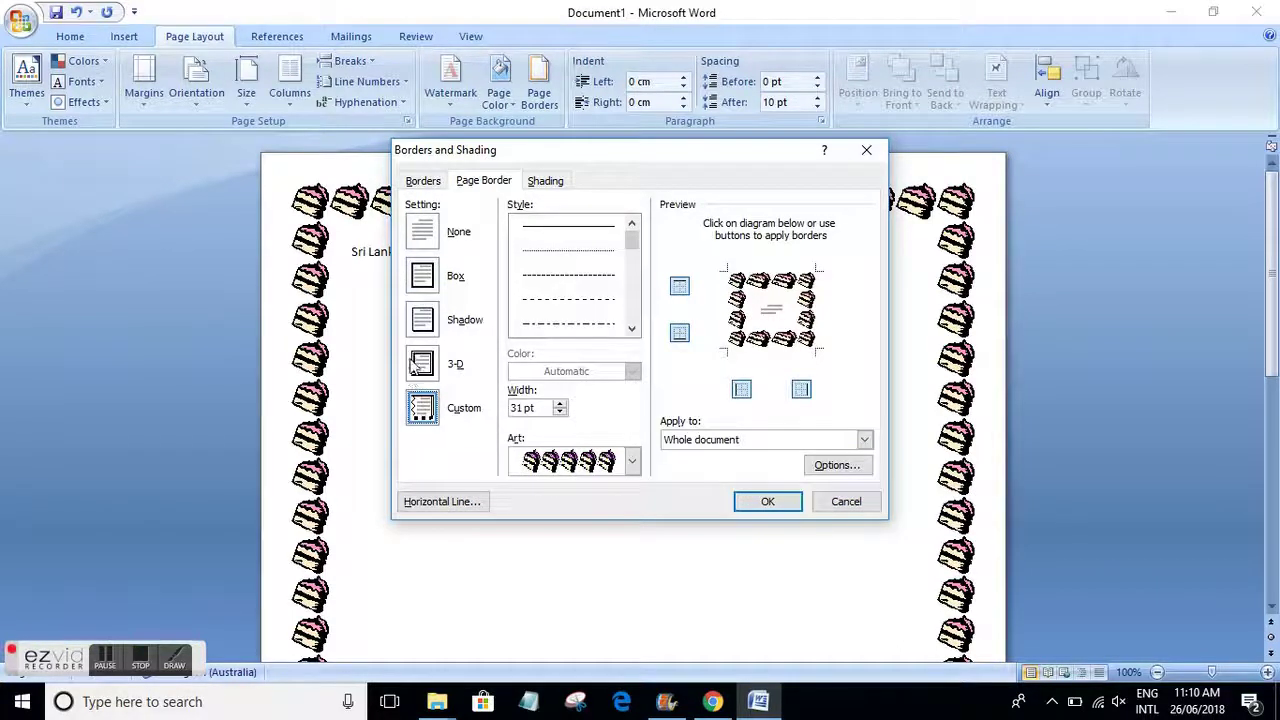
left_click(418, 366)
left_click(415, 337)
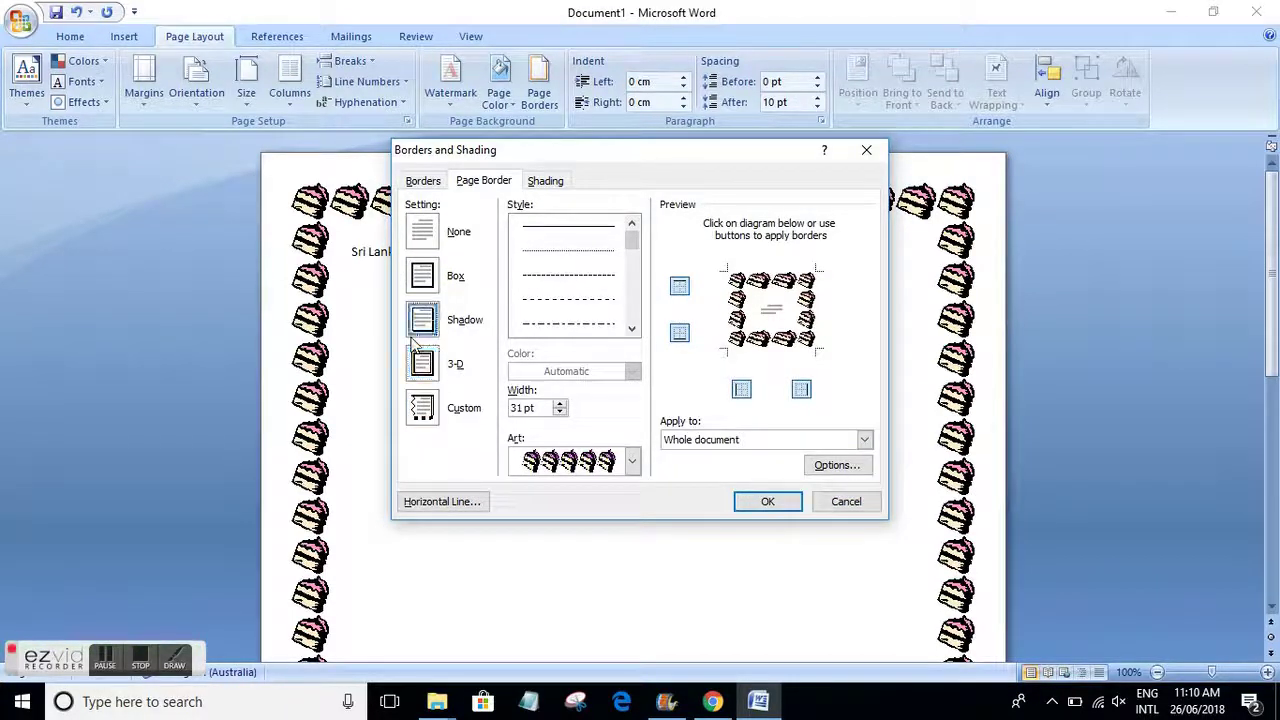
left_click(422, 305)
left_click(421, 283)
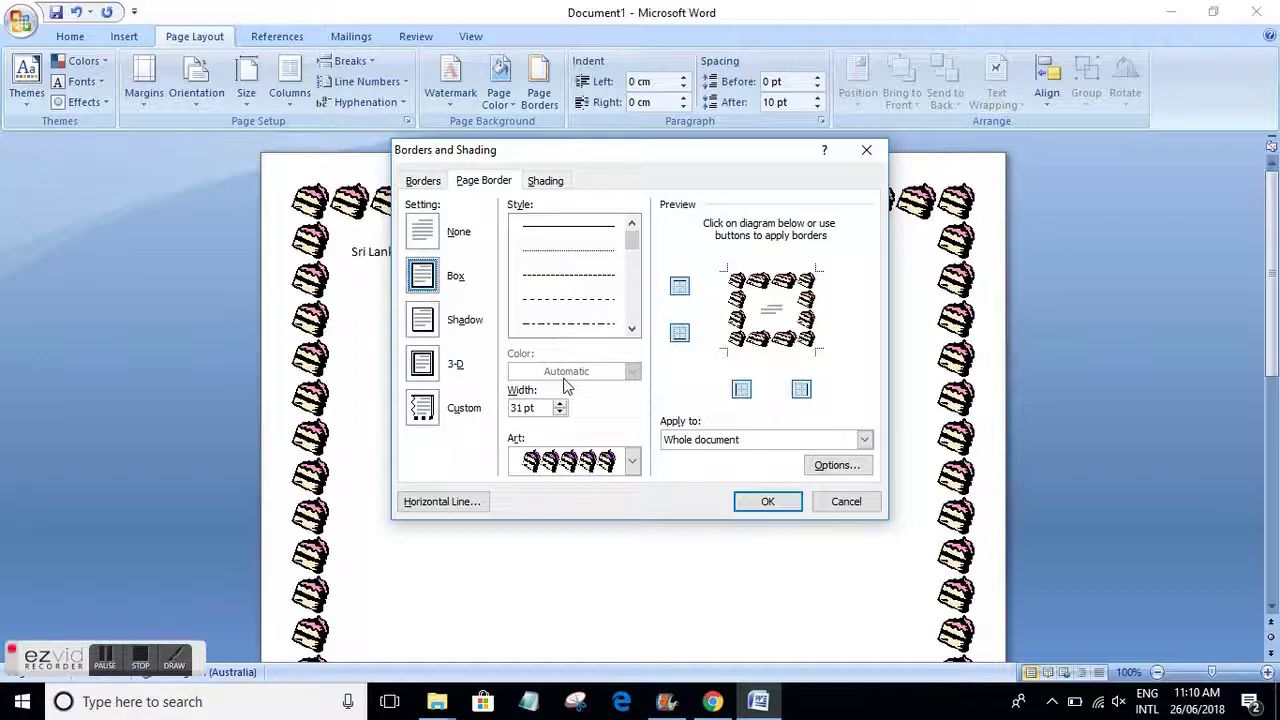
Replace the cake-slice page border with a solid single-line box border in red, ½ pt wide.
left_click(424, 410)
left_click(537, 232)
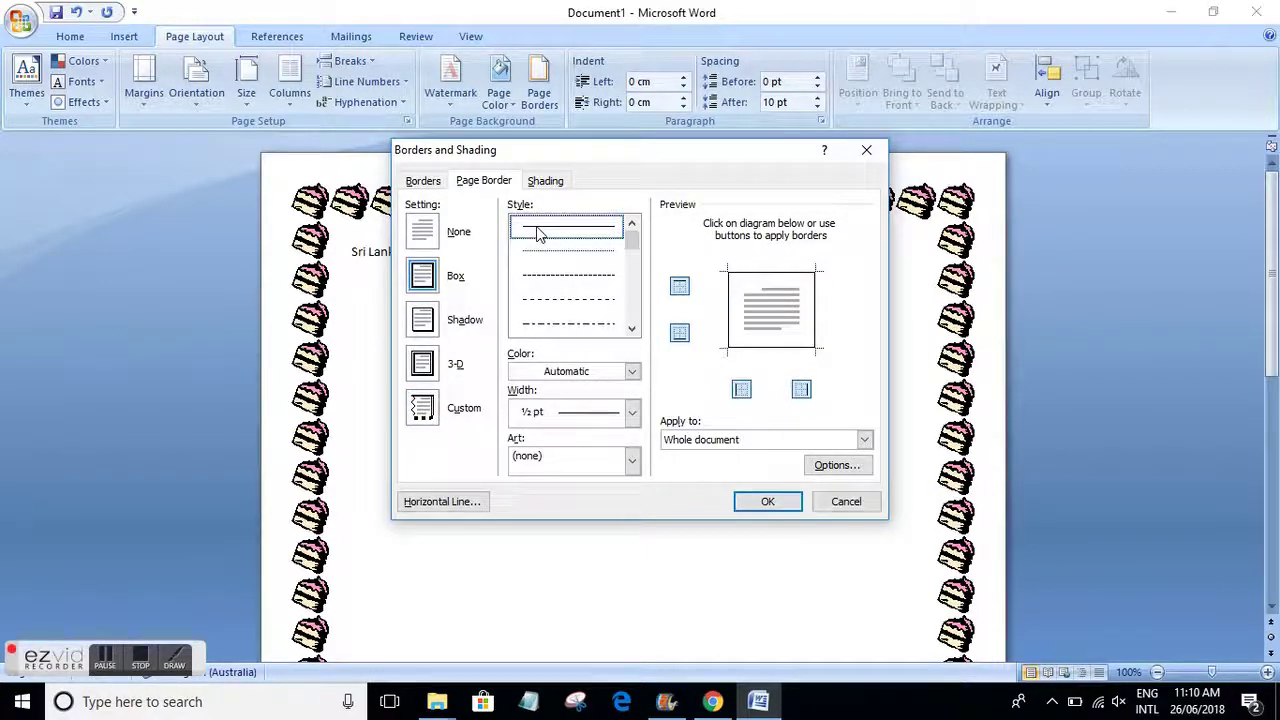
left_click(590, 372)
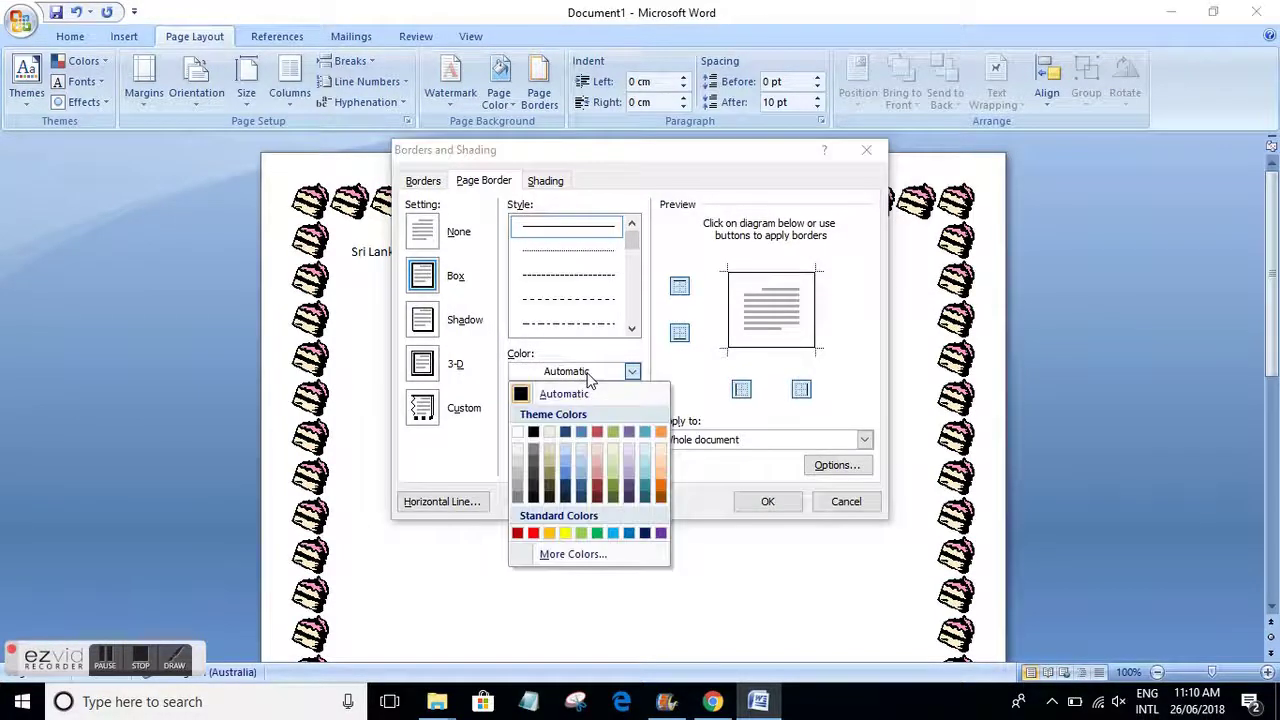
left_click(536, 534)
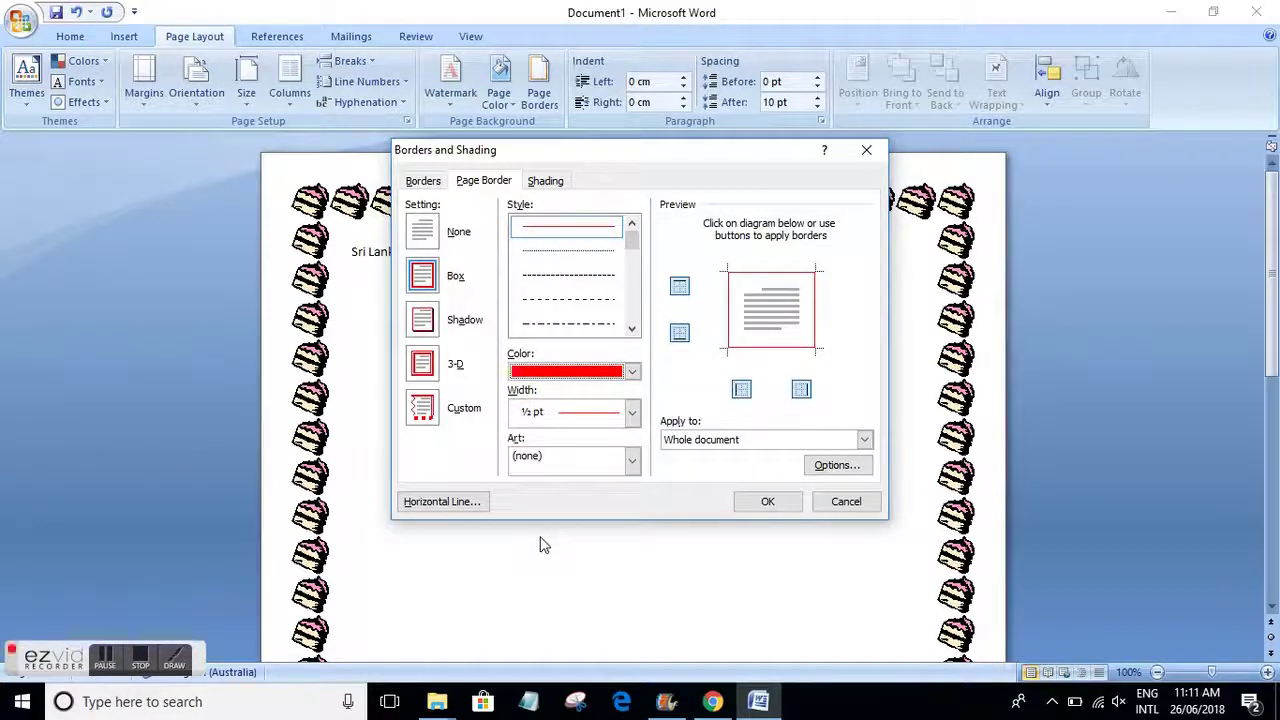
left_click(768, 502)
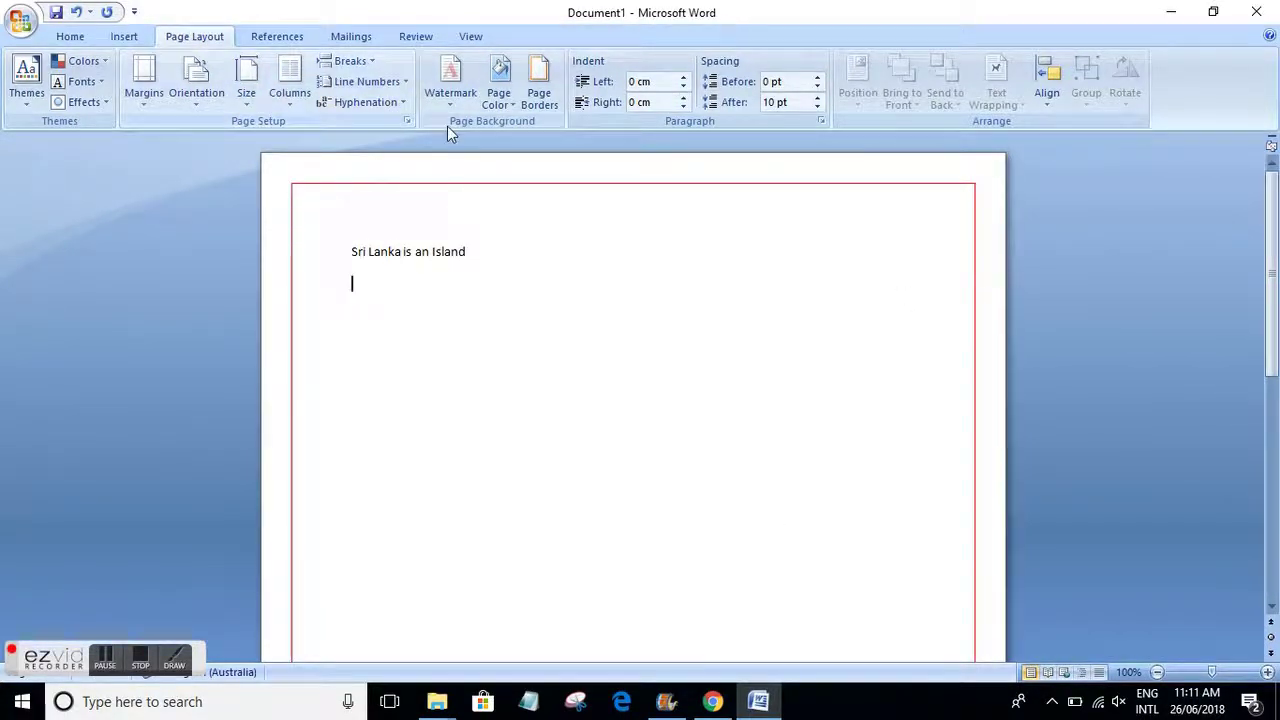
Switch the top and bottom edges of the red page border off and on, leaving only the top edge removed.
left_click(539, 88)
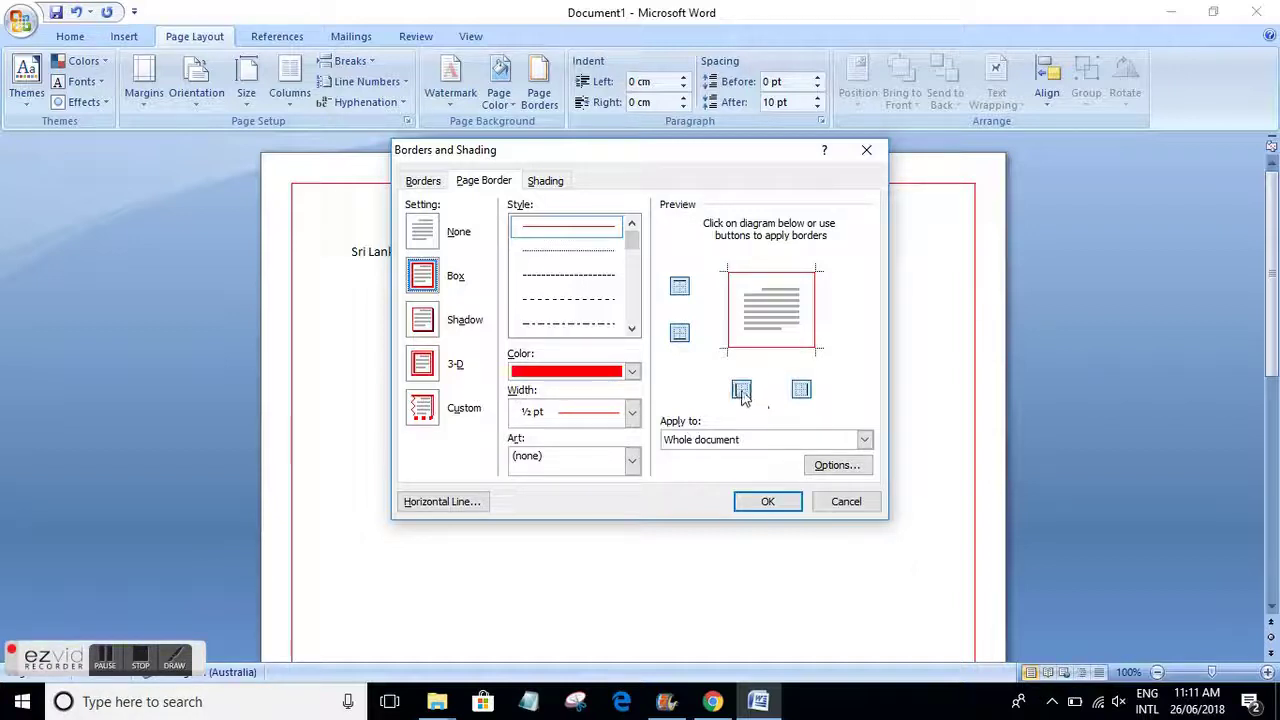
left_click(679, 293)
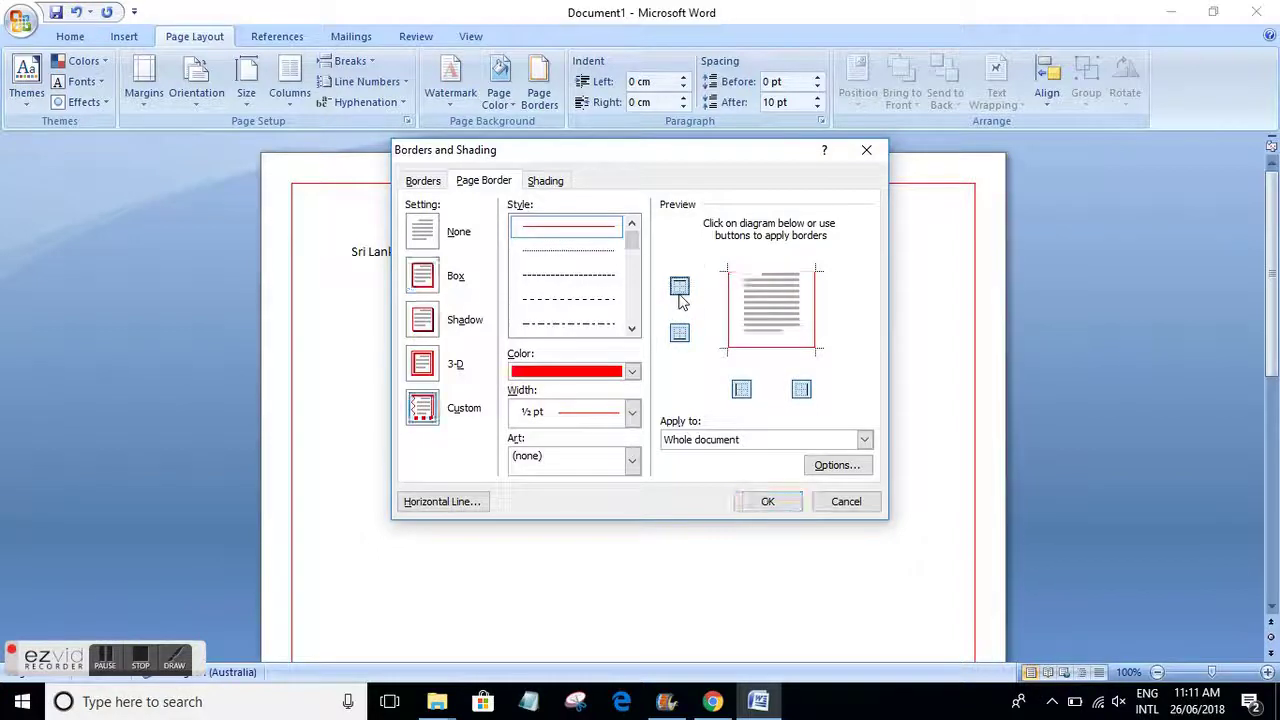
left_click(680, 334)
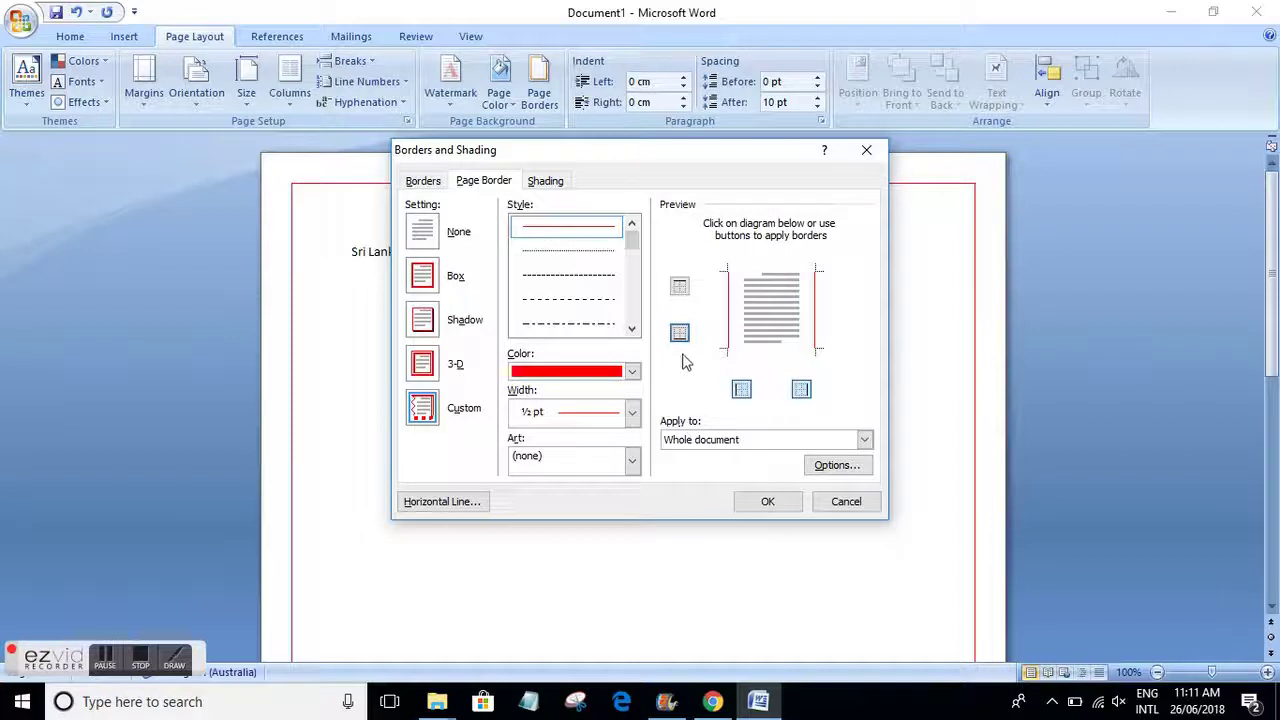
left_click(679, 334)
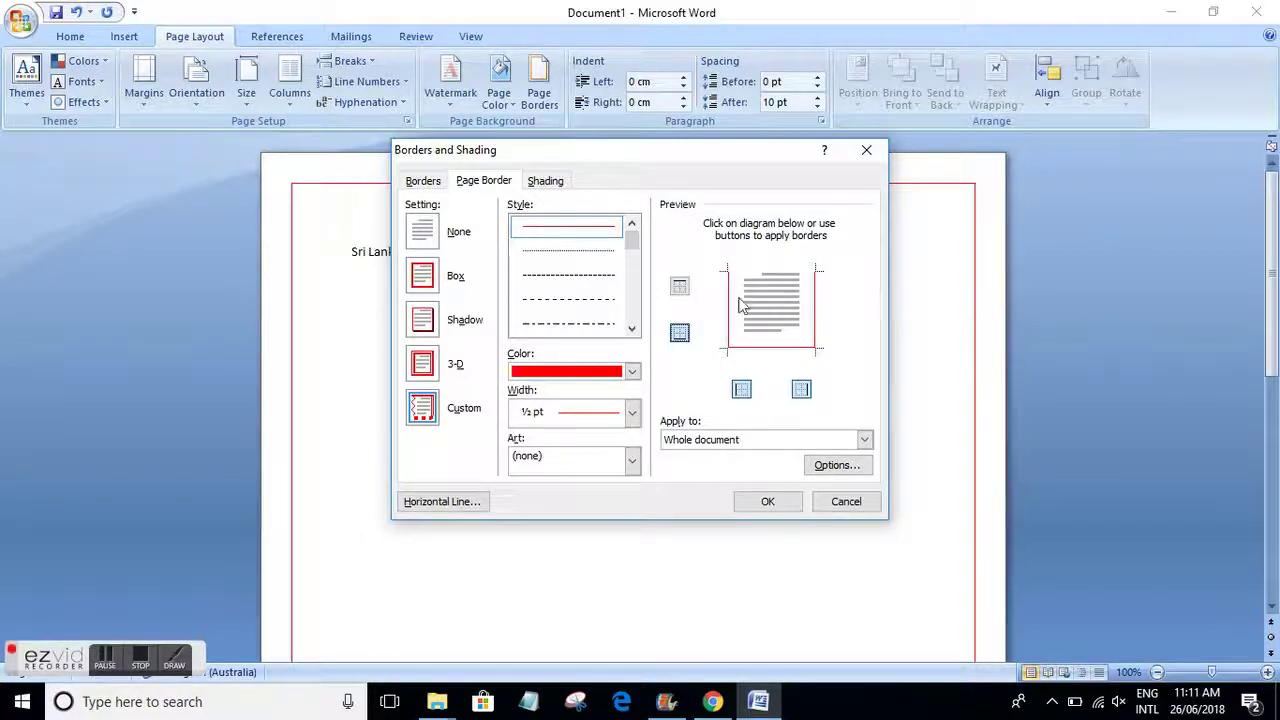
left_click(680, 288)
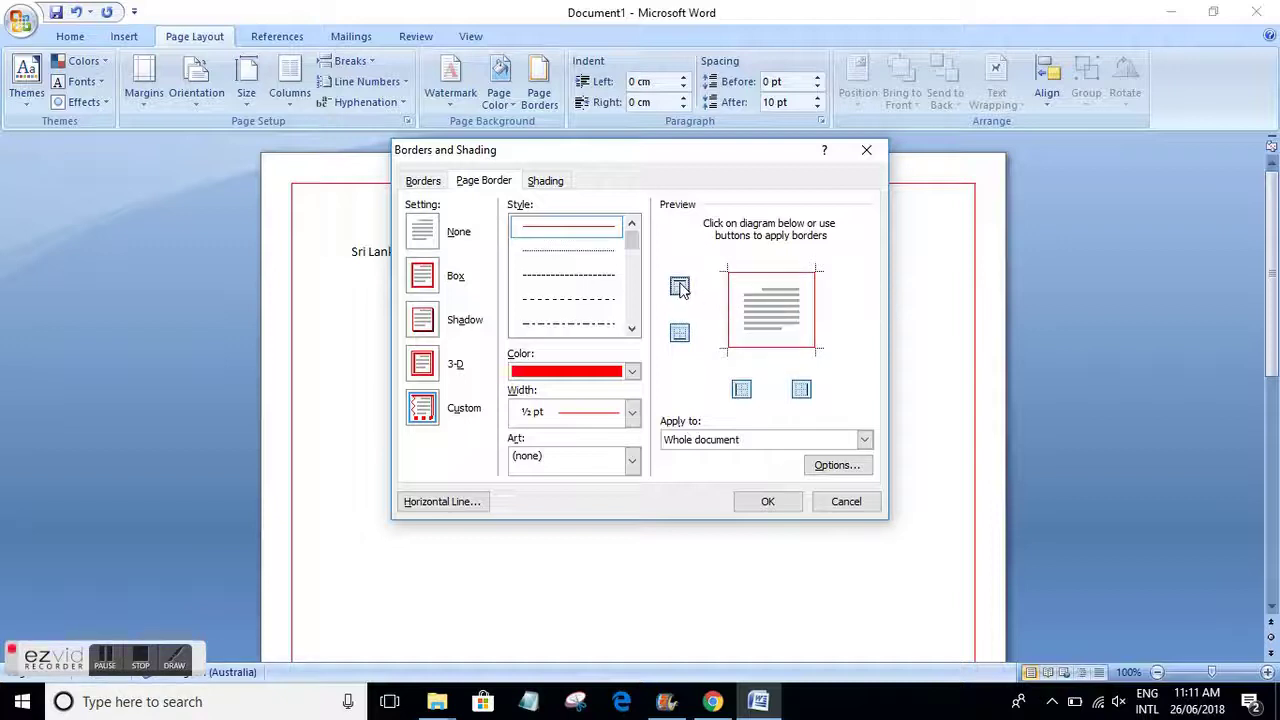
left_click(680, 288)
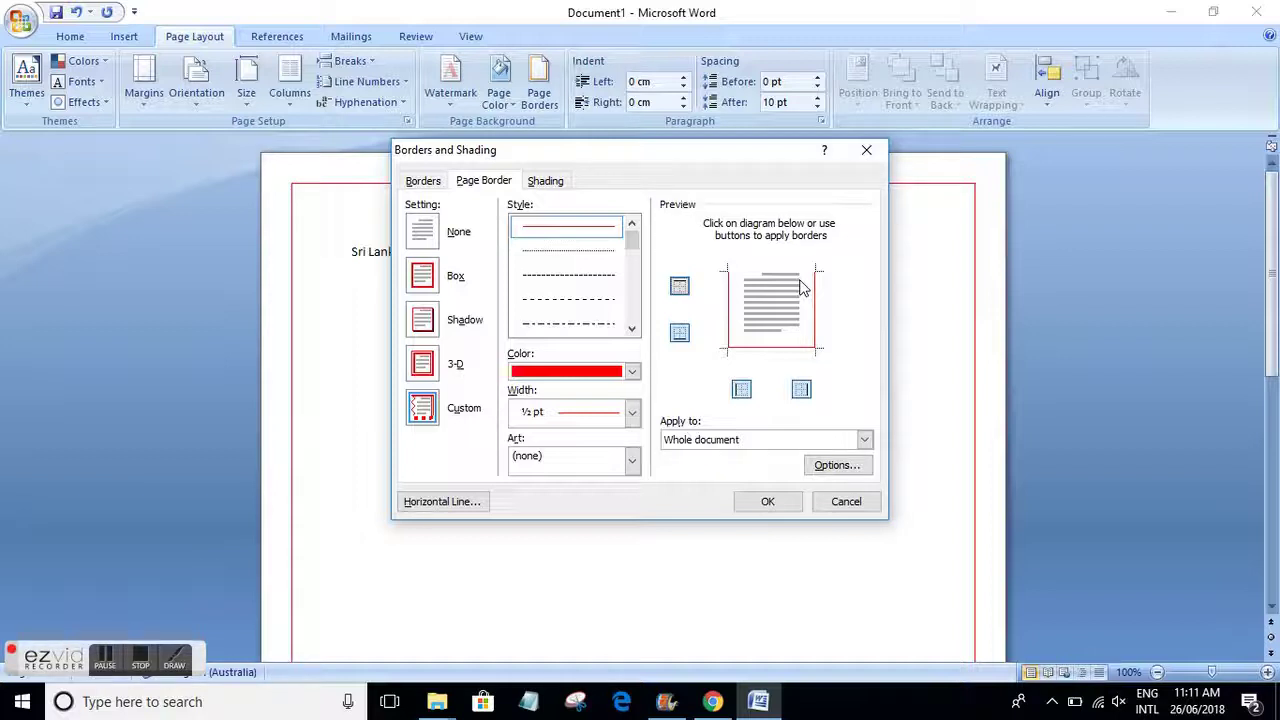
Switch the left, right and bottom edges off and on again, and apply the page border without its top edge.
left_click(740, 389)
left_click(740, 389)
left_click(801, 389)
left_click(801, 389)
left_click(679, 333)
left_click(679, 333)
left_click(767, 501)
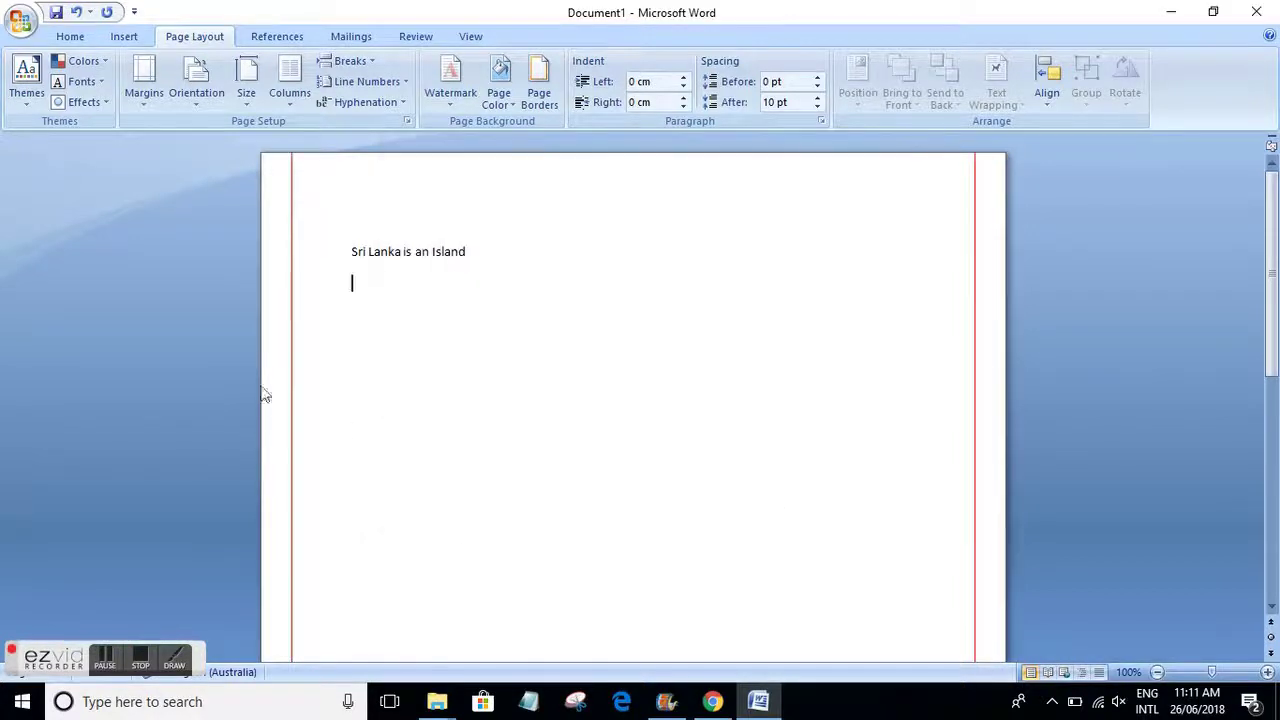
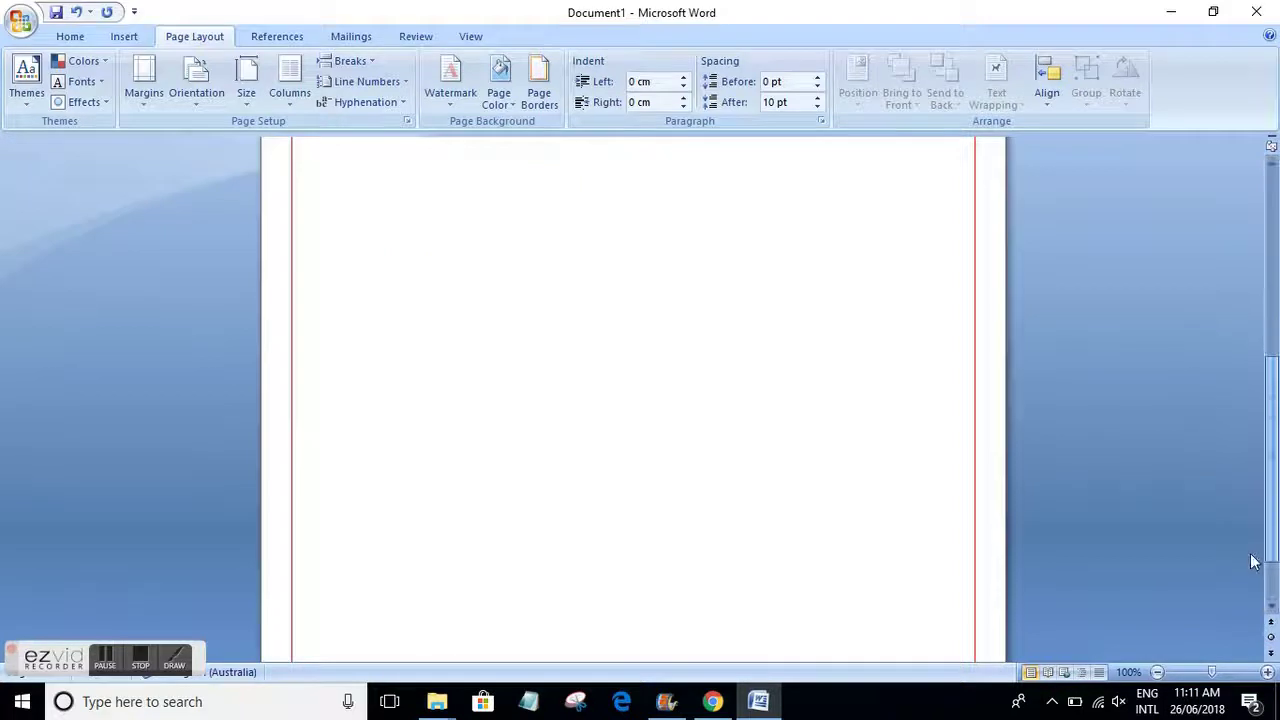
Remove the red page border from the whole document.
left_click(539, 85)
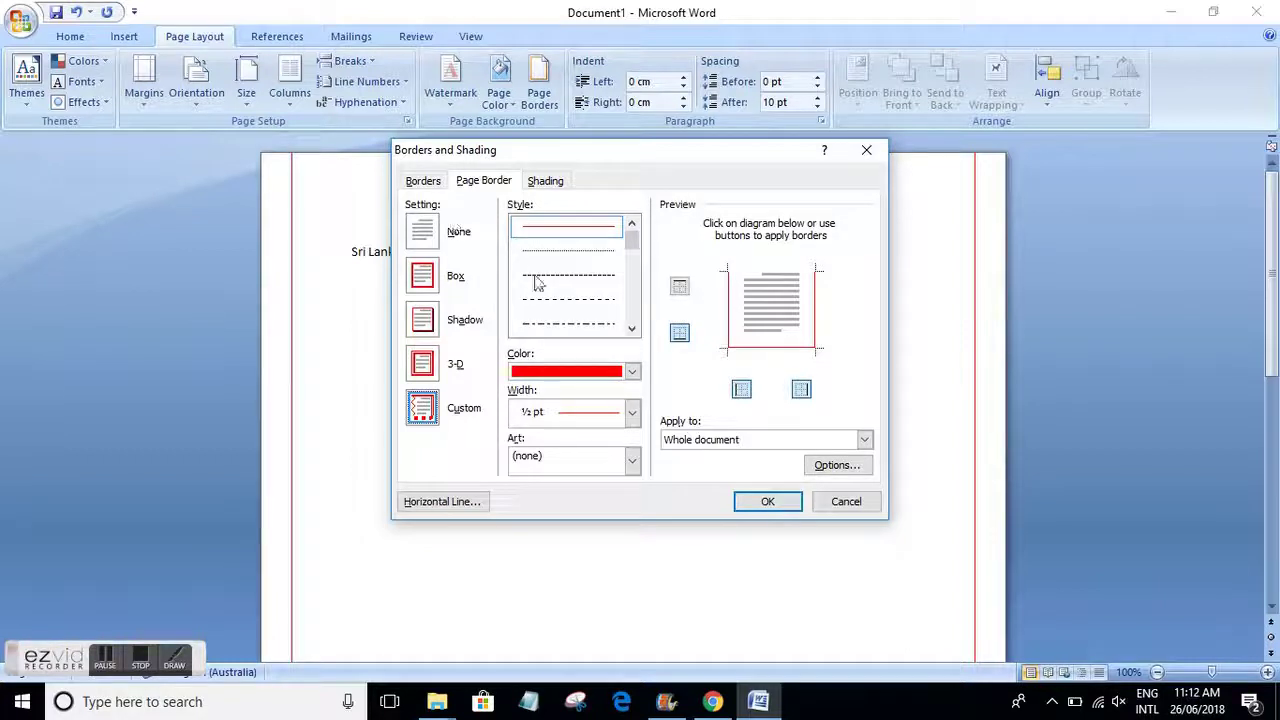
left_click(436, 233)
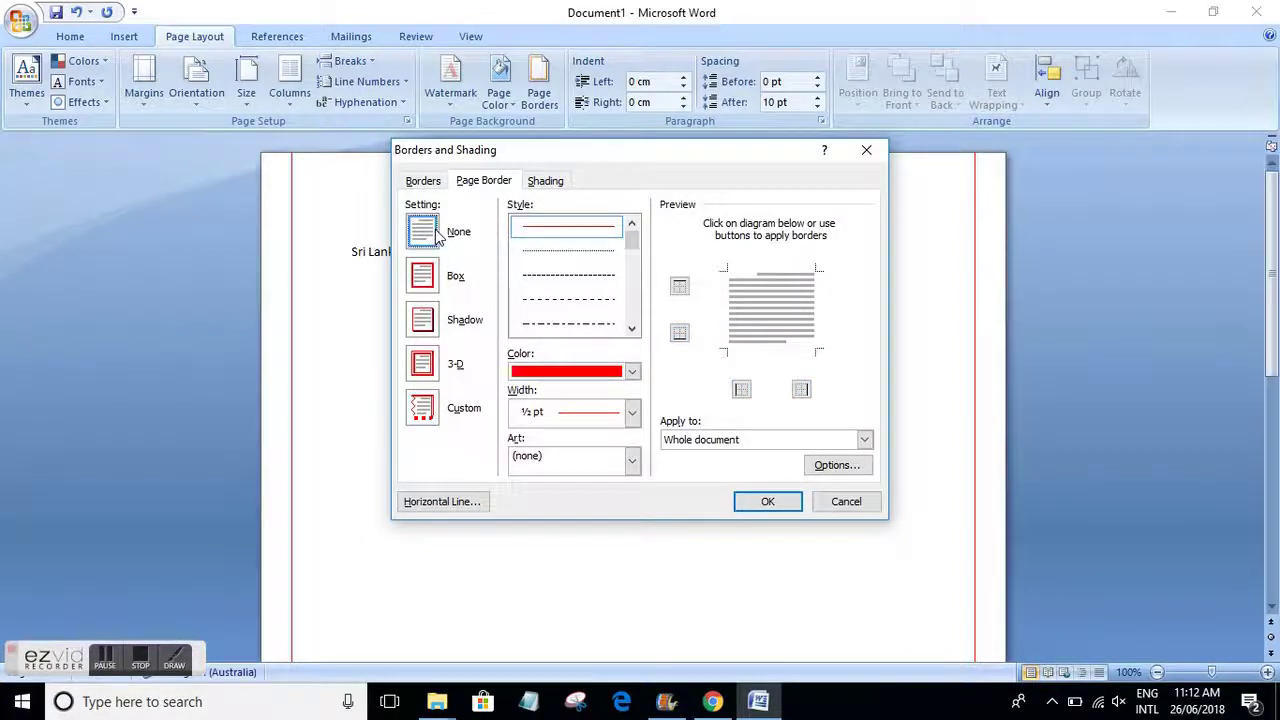
left_click(744, 506)
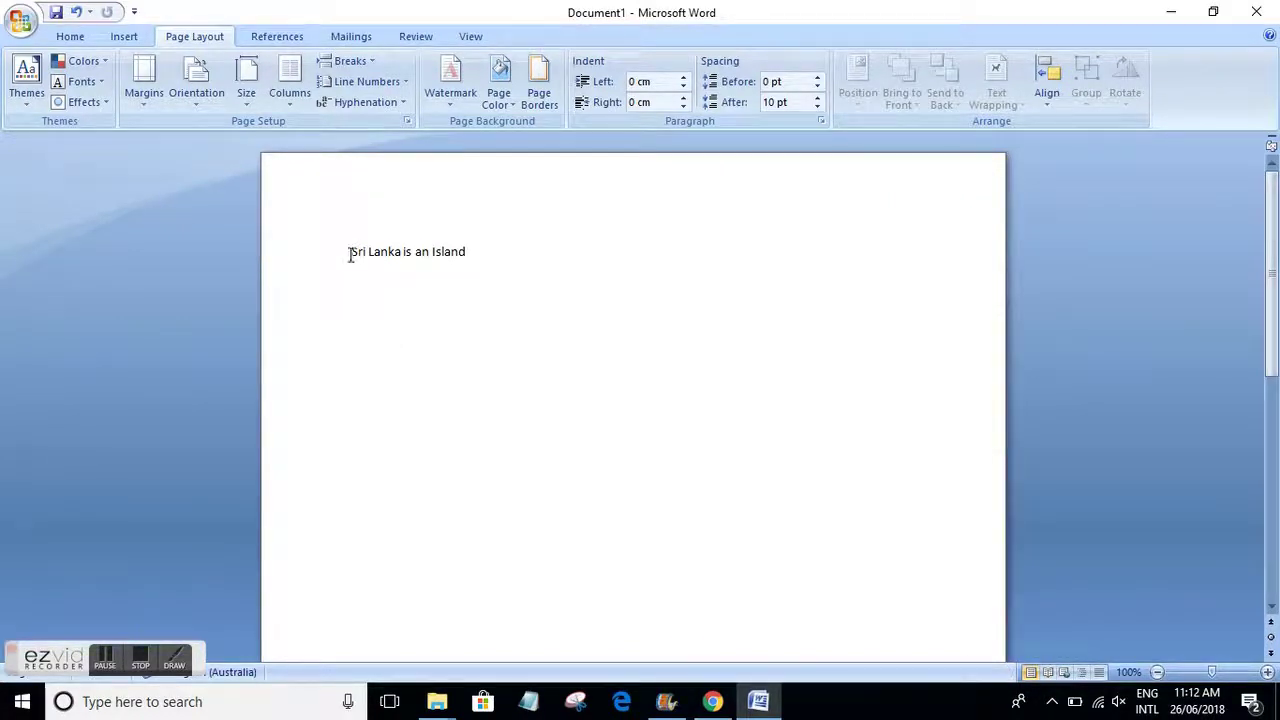
Put a dark blue ½ pt single-line box border around the "Sri Lanka is an Island" paragraph.
left_click_drag(350, 252, 501, 263)
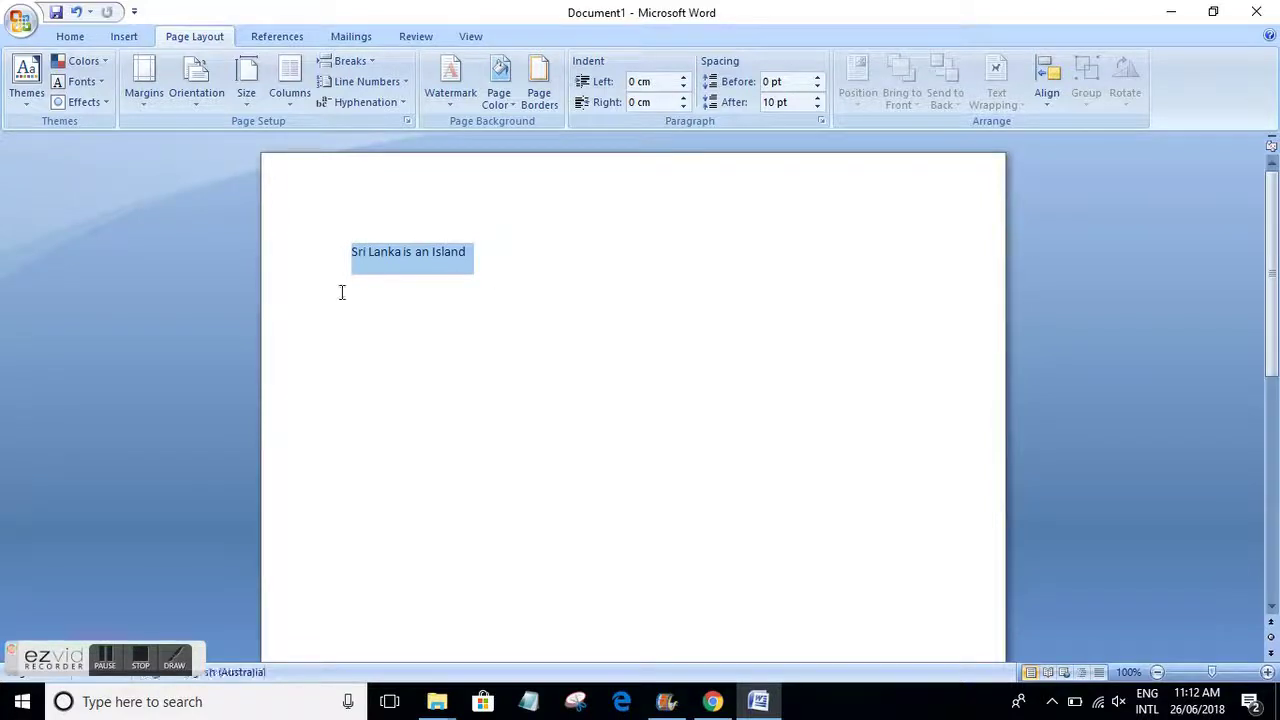
left_click(539, 88)
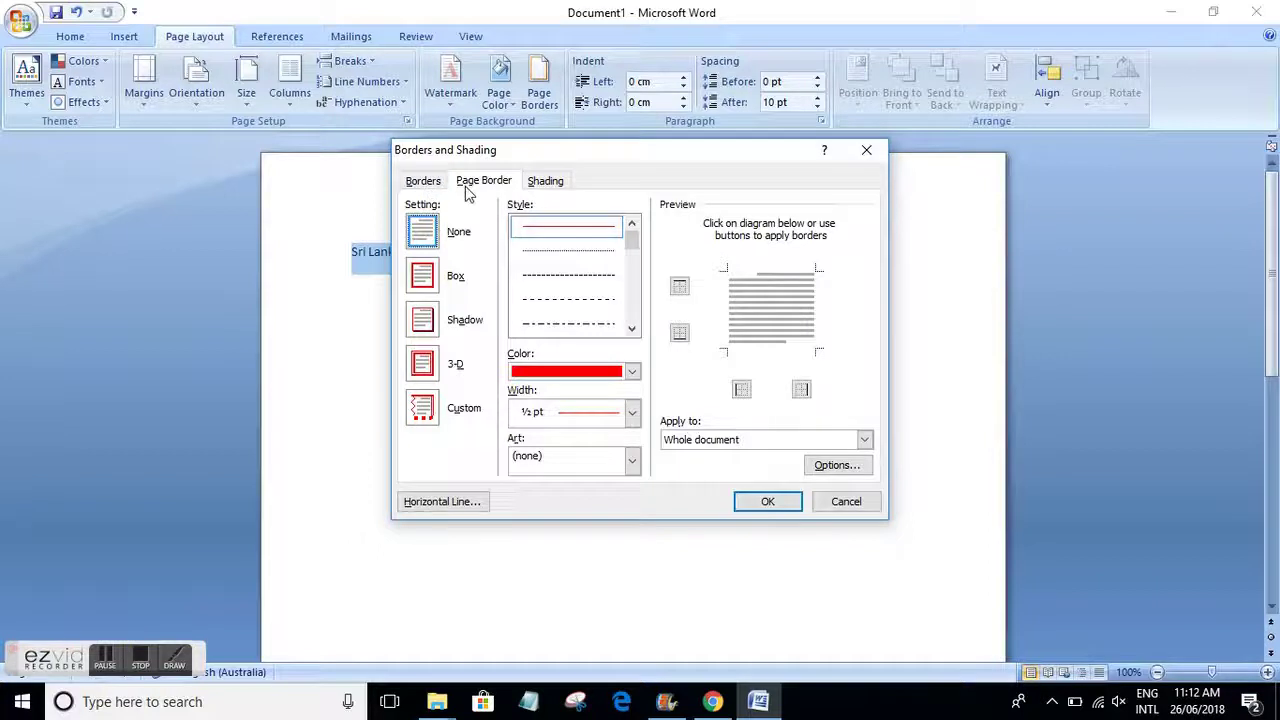
left_click(424, 181)
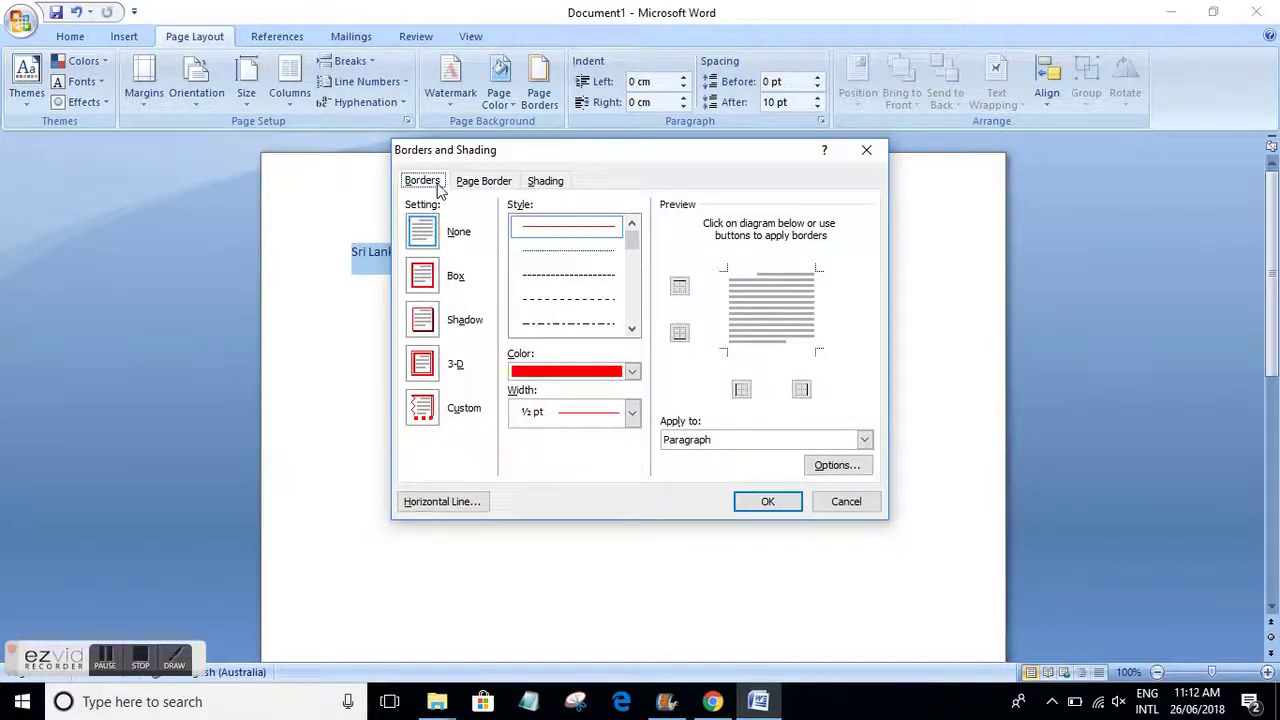
left_click(443, 279)
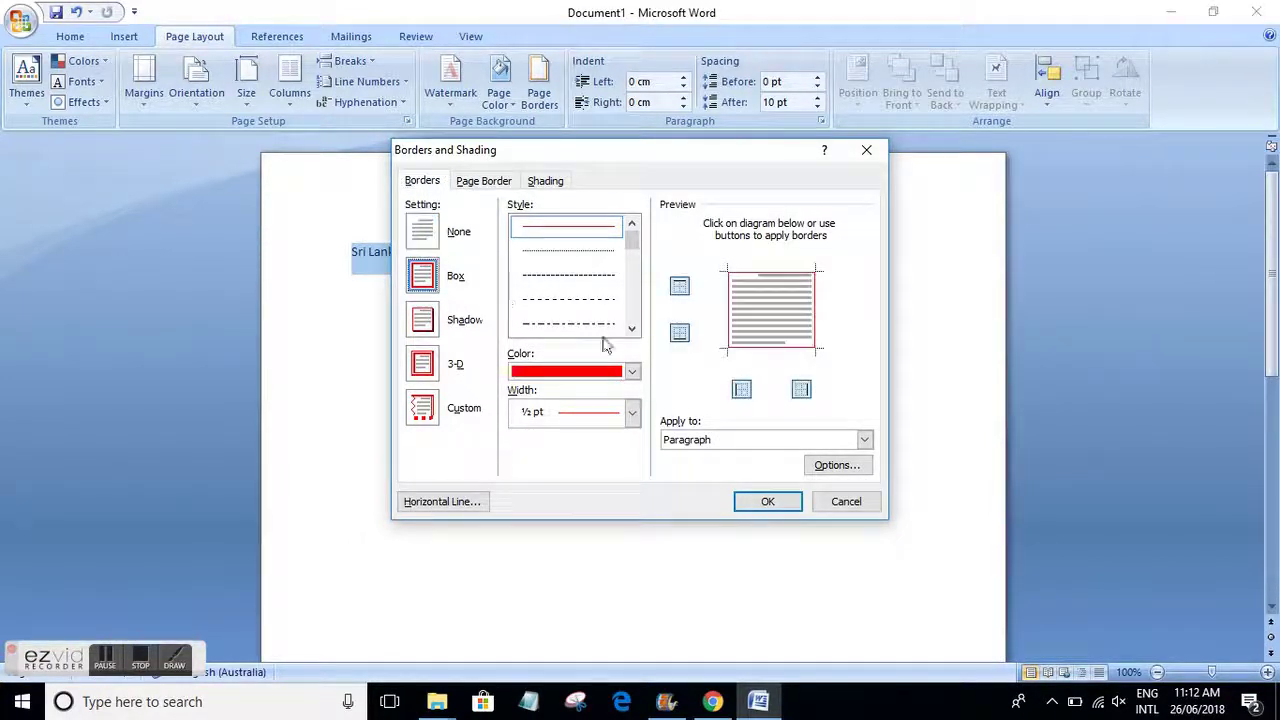
left_click(604, 373)
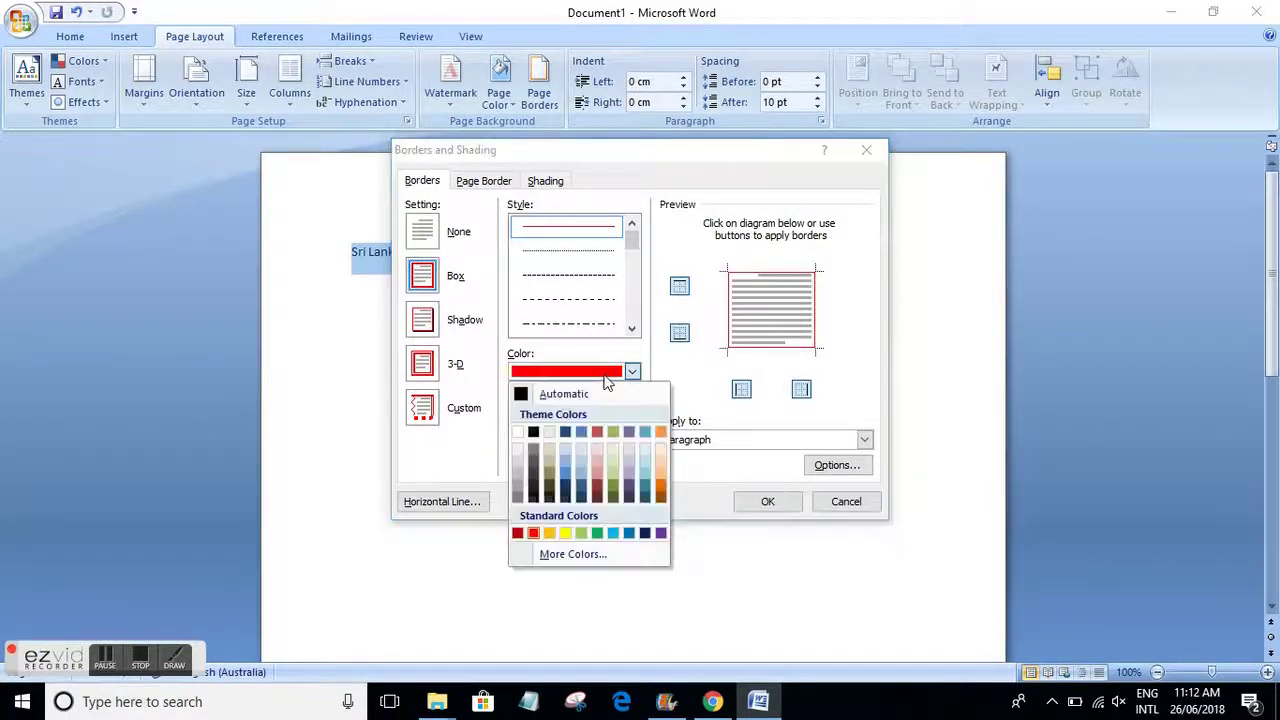
left_click(566, 495)
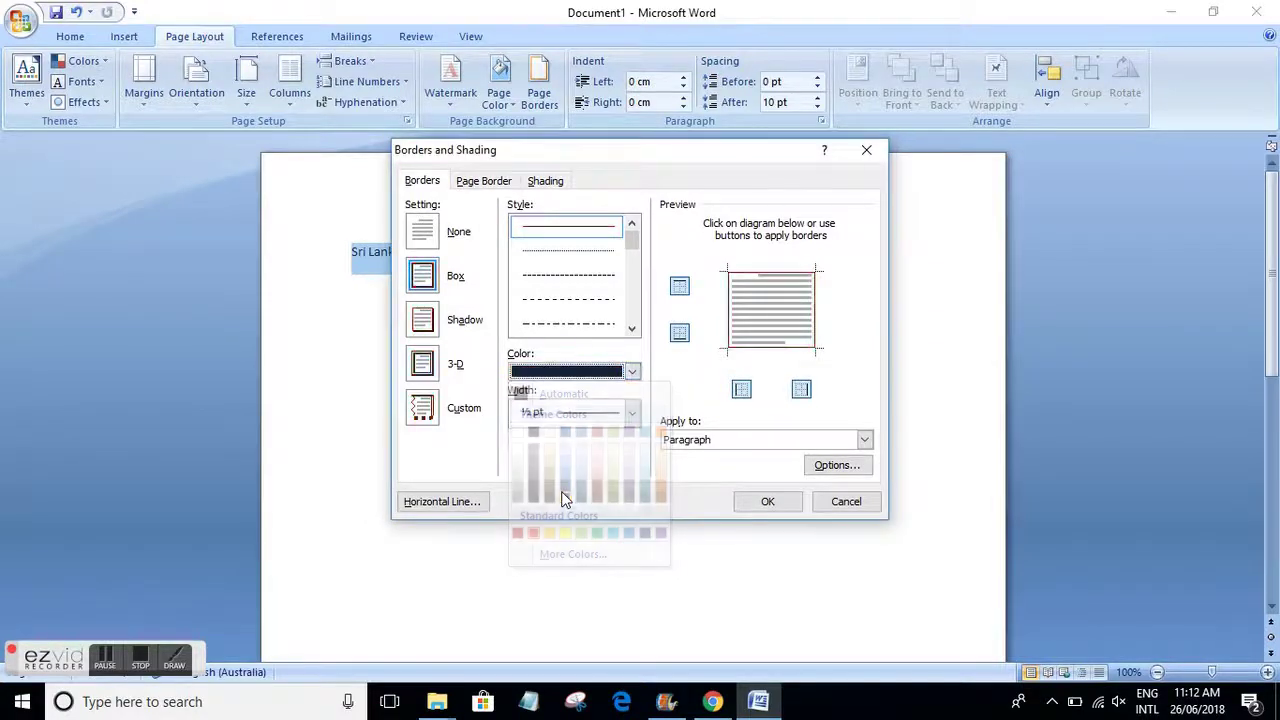
left_click(766, 501)
left_click(571, 343)
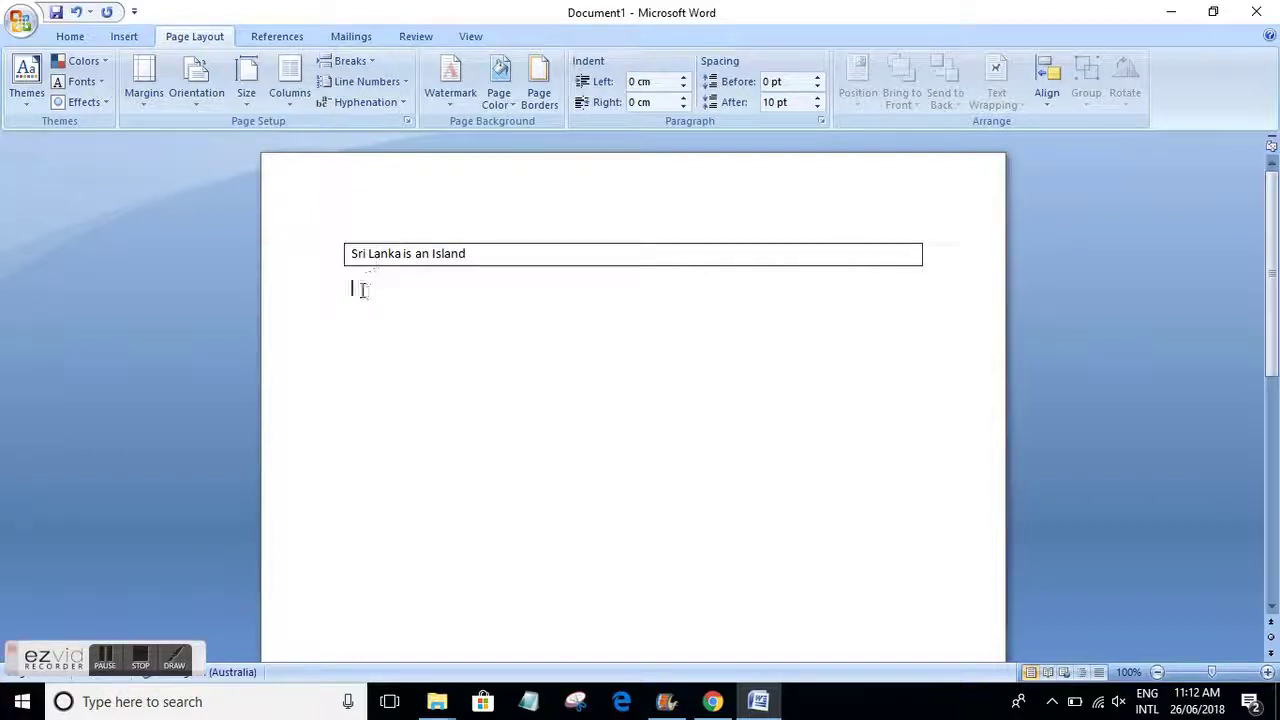
Set the border color to a medium blue theme shade while leaving the page border setting at None.
left_click(537, 98)
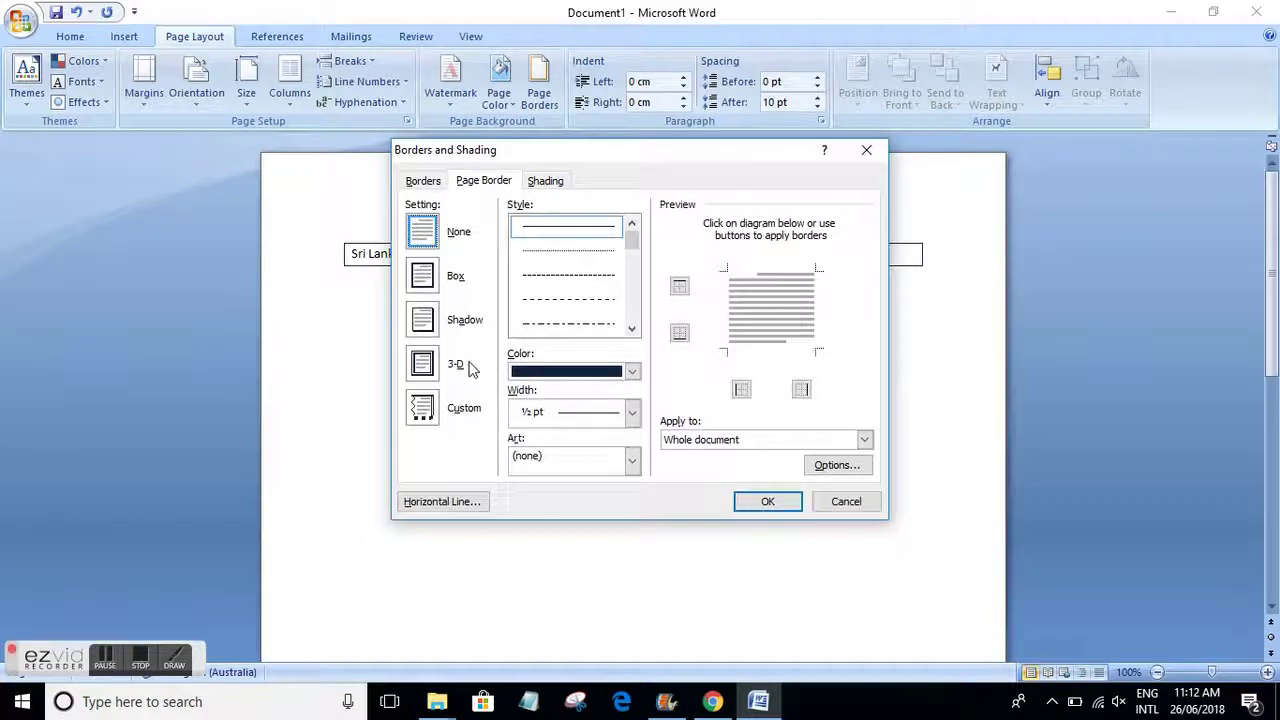
left_click(542, 372)
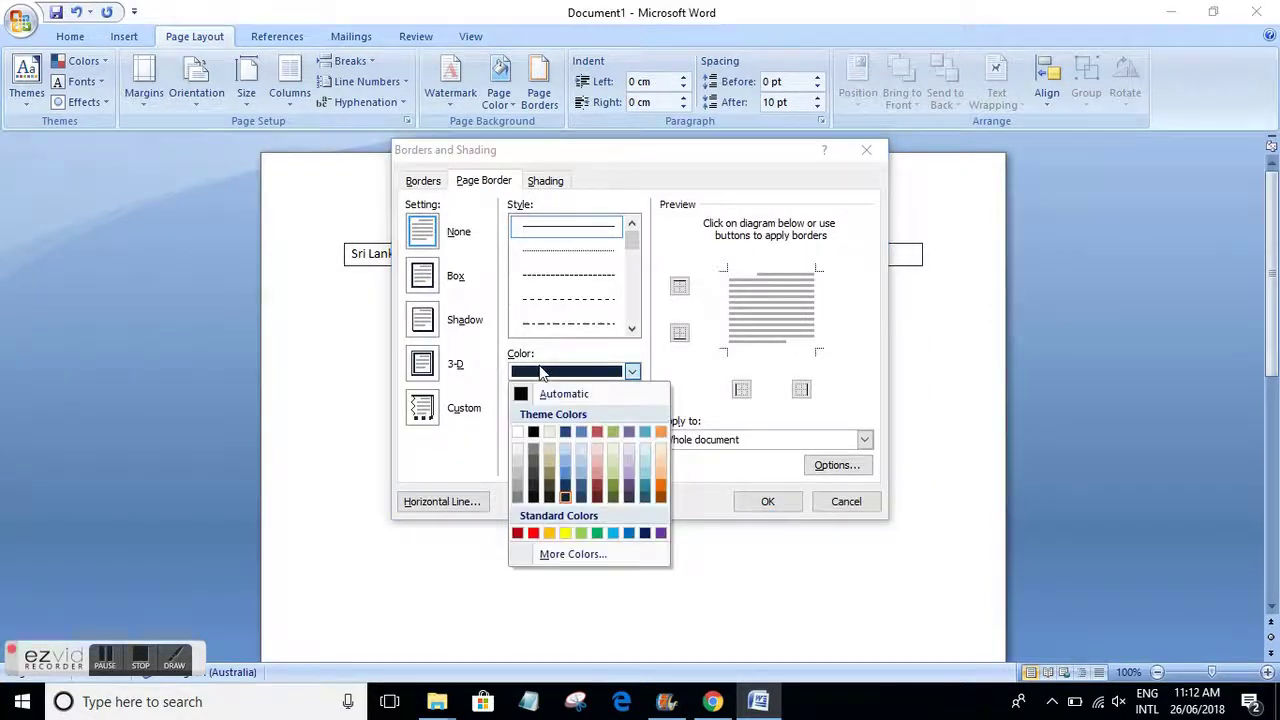
left_click(565, 472)
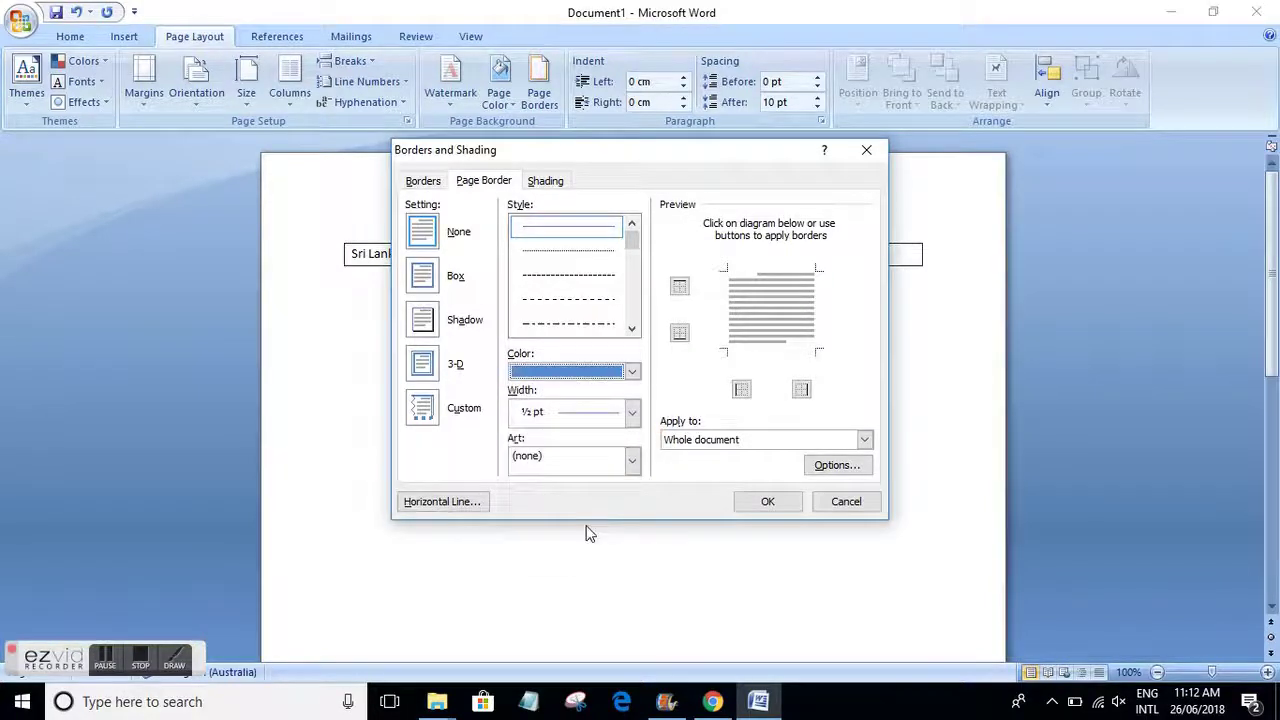
left_click(767, 504)
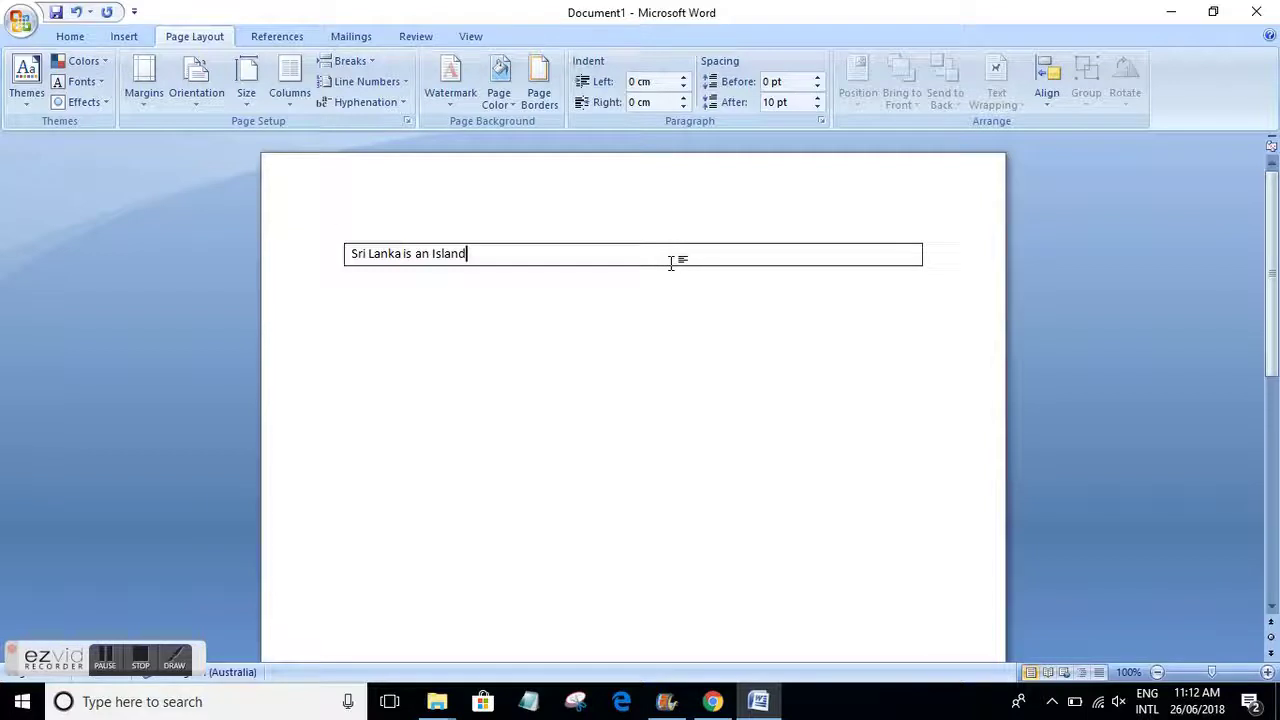
Undo the last border changes, including the box around the "Sri Lanka is an Island" paragraph.
left_click(76, 14)
left_click(76, 14)
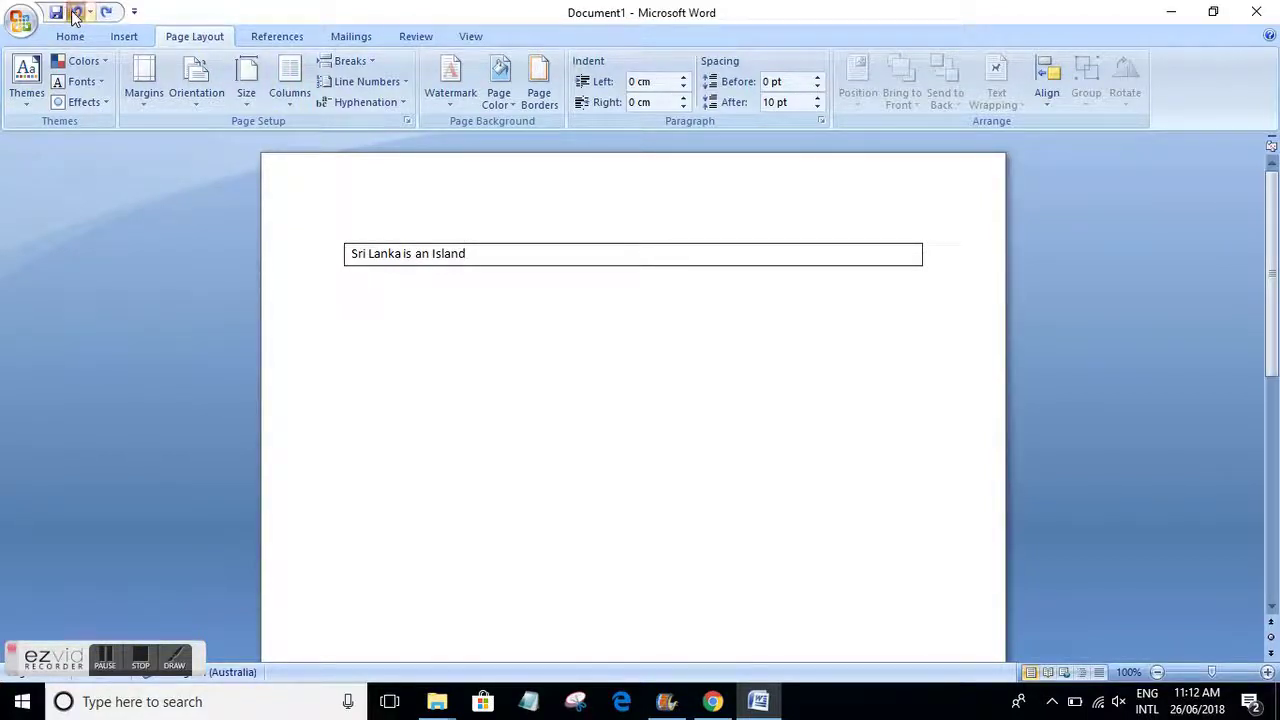
Apply a blue ½ pt page border to the whole document by turning on its bottom, top, left and right edges individually.
left_click(539, 96)
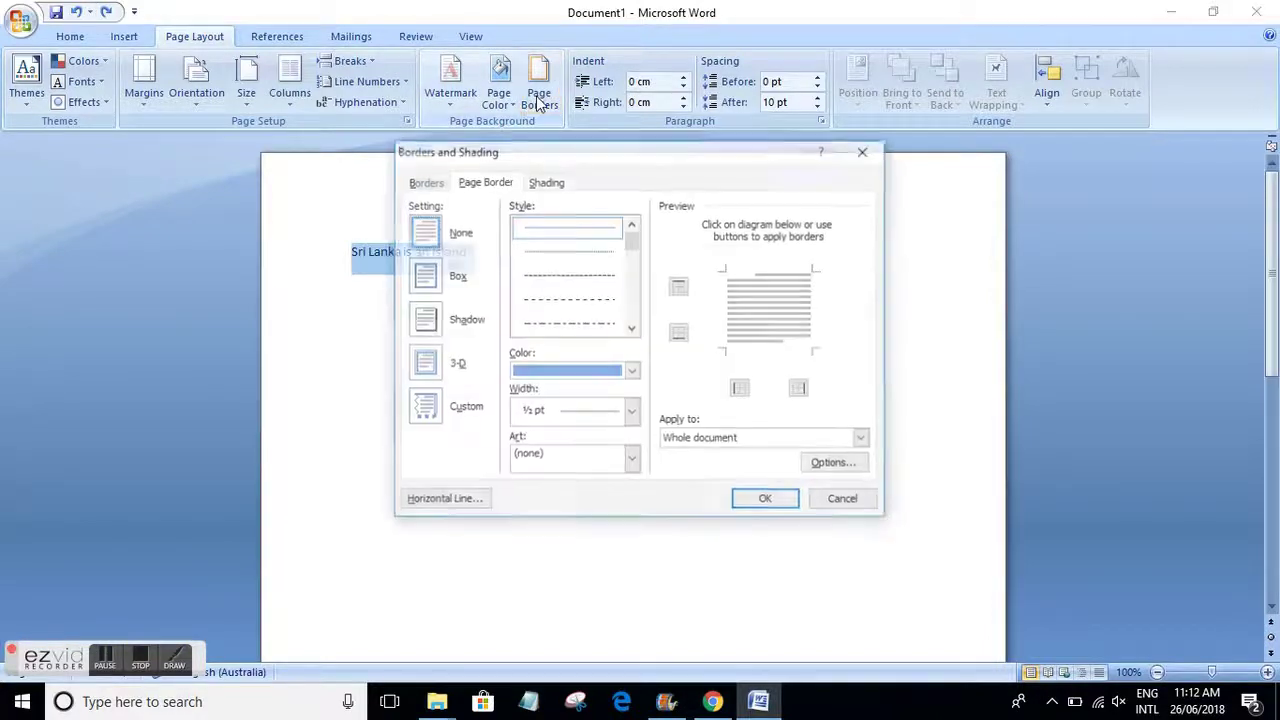
left_click(588, 376)
left_click(586, 372)
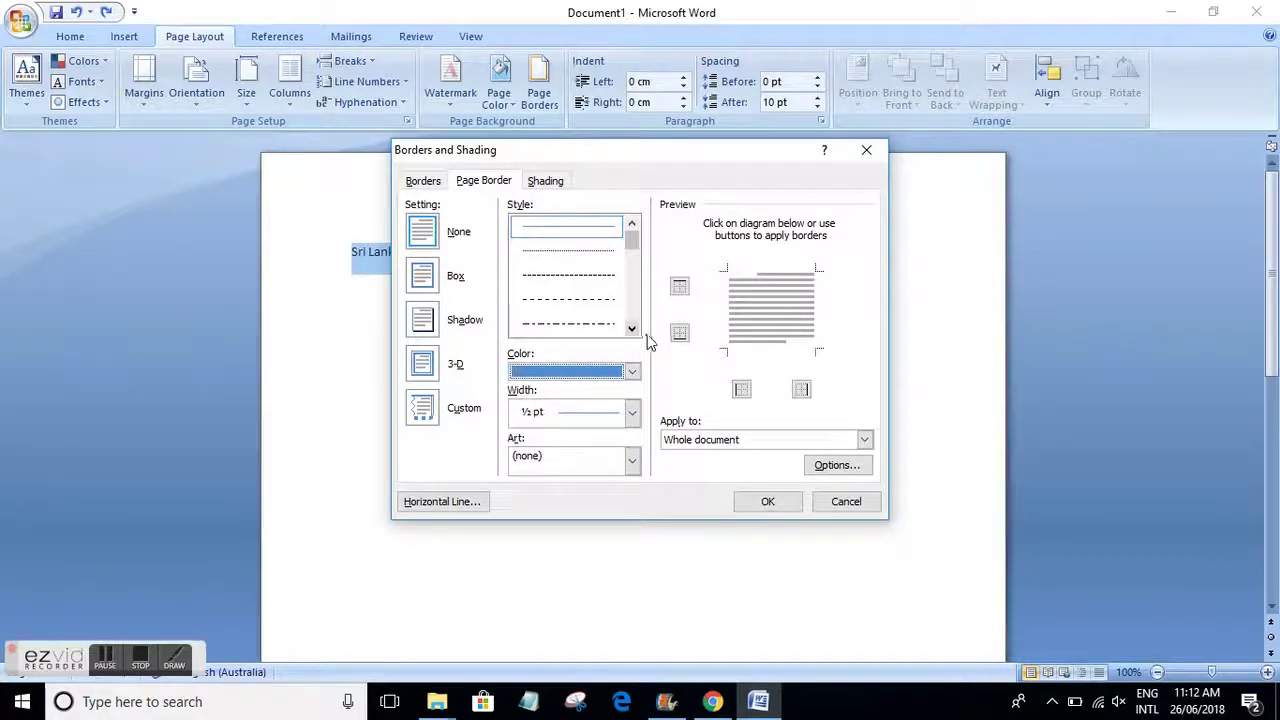
left_click(679, 332)
left_click(679, 286)
left_click(742, 391)
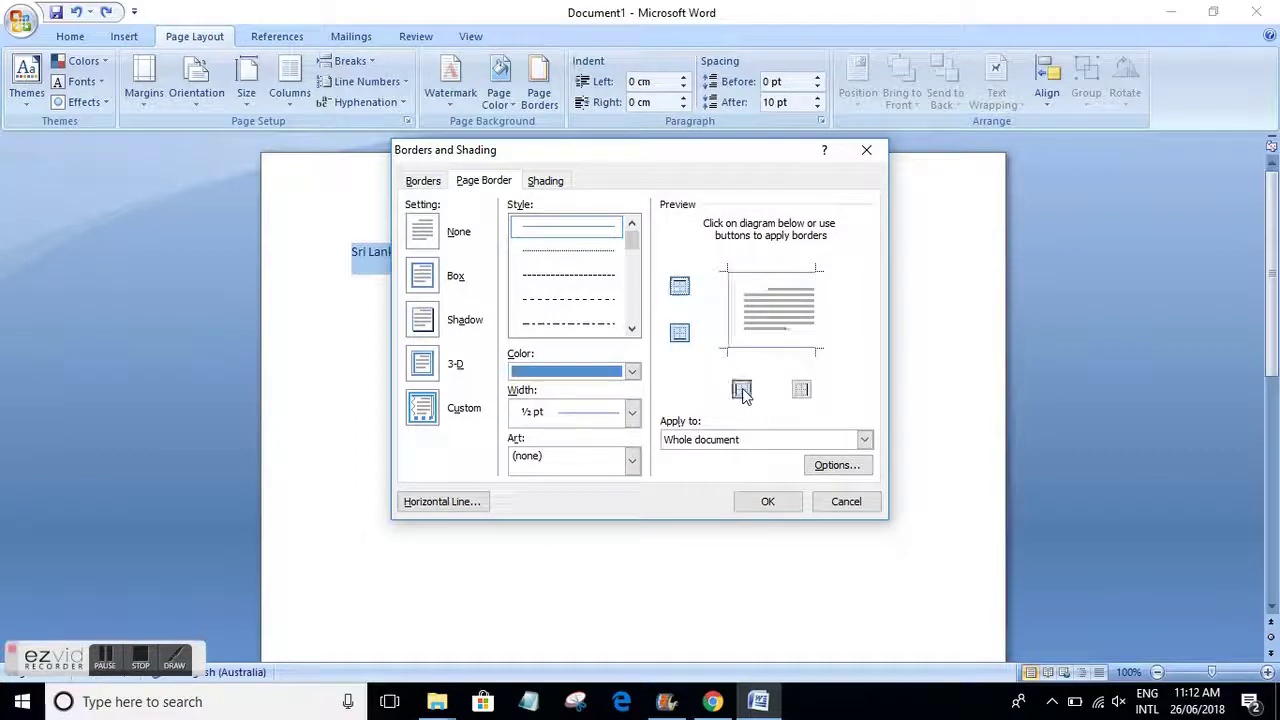
left_click(802, 391)
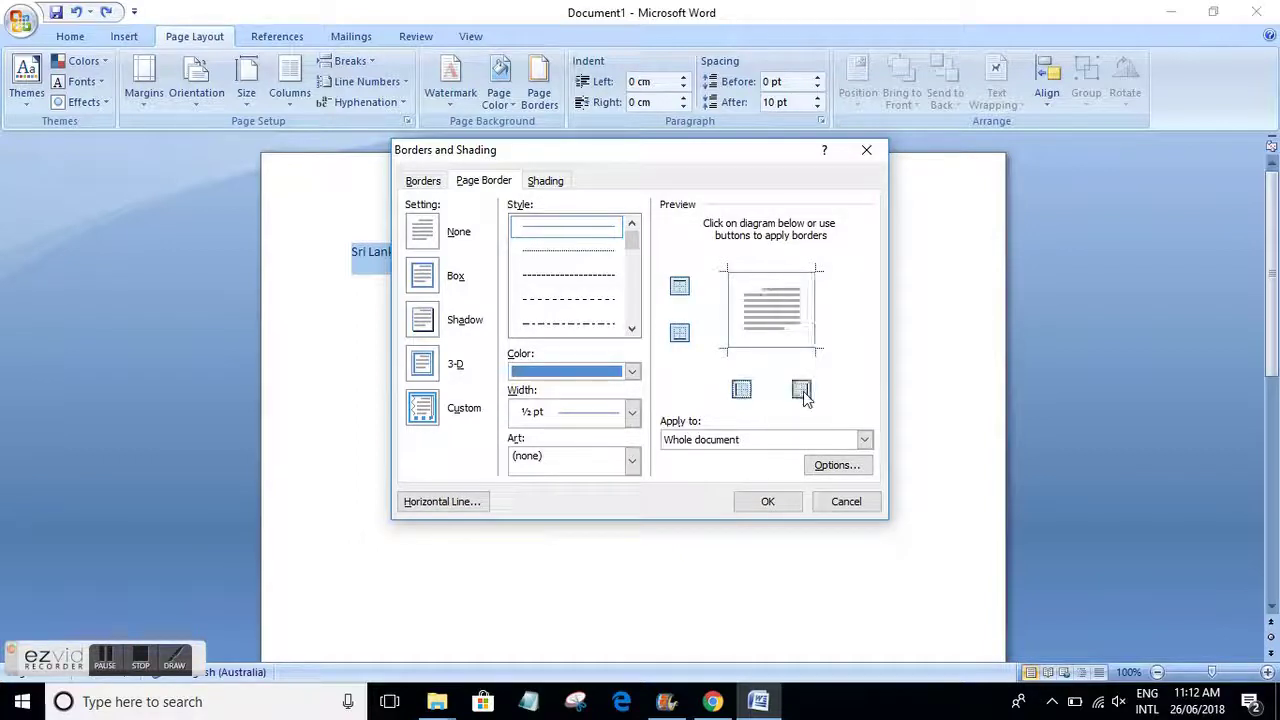
left_click(768, 503)
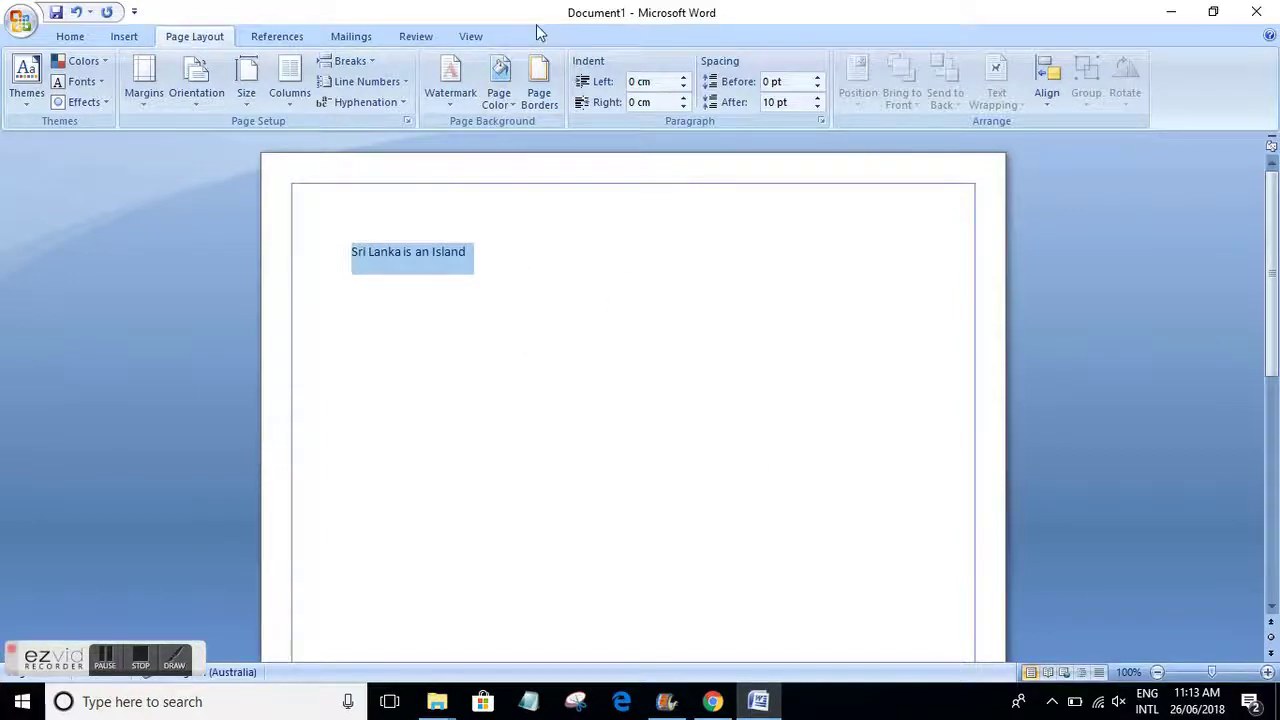
Add a blue ½ pt box border to the "Sri Lanka is an Island" paragraph, switching its bottom edge off and on before applying.
left_click(540, 80)
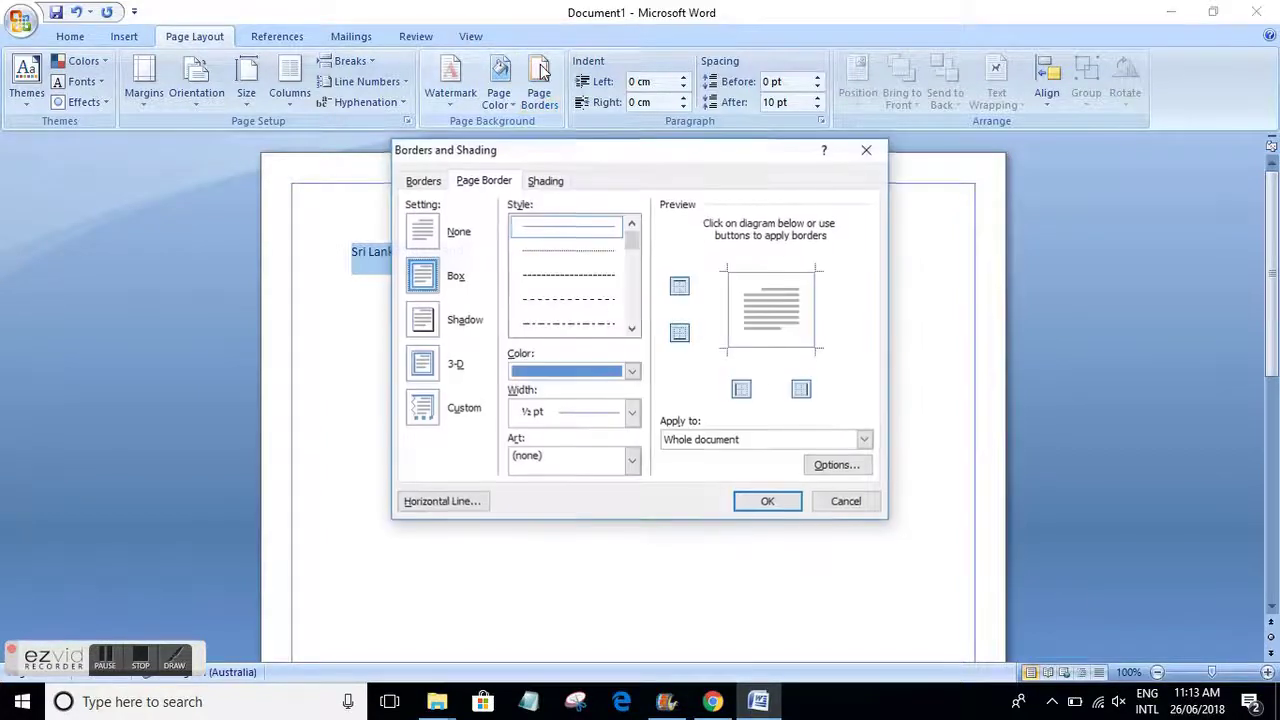
left_click(424, 182)
left_click(427, 282)
left_click(680, 340)
left_click(680, 334)
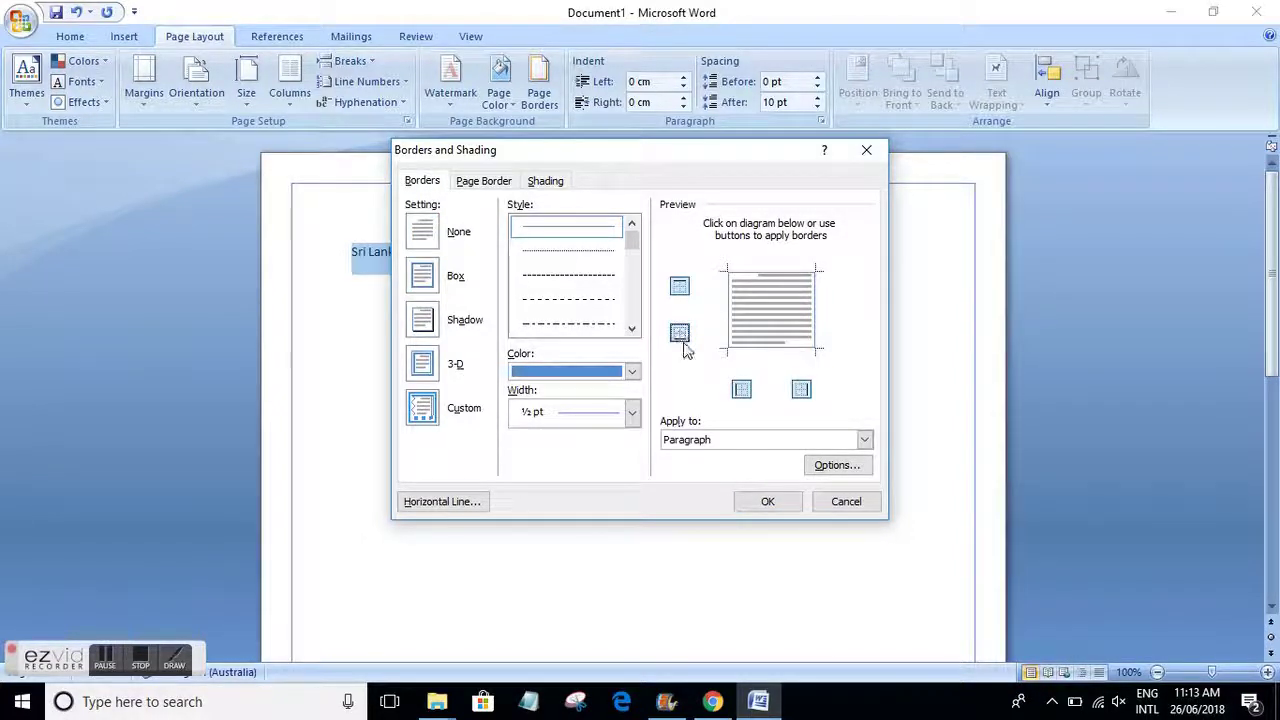
left_click(767, 501)
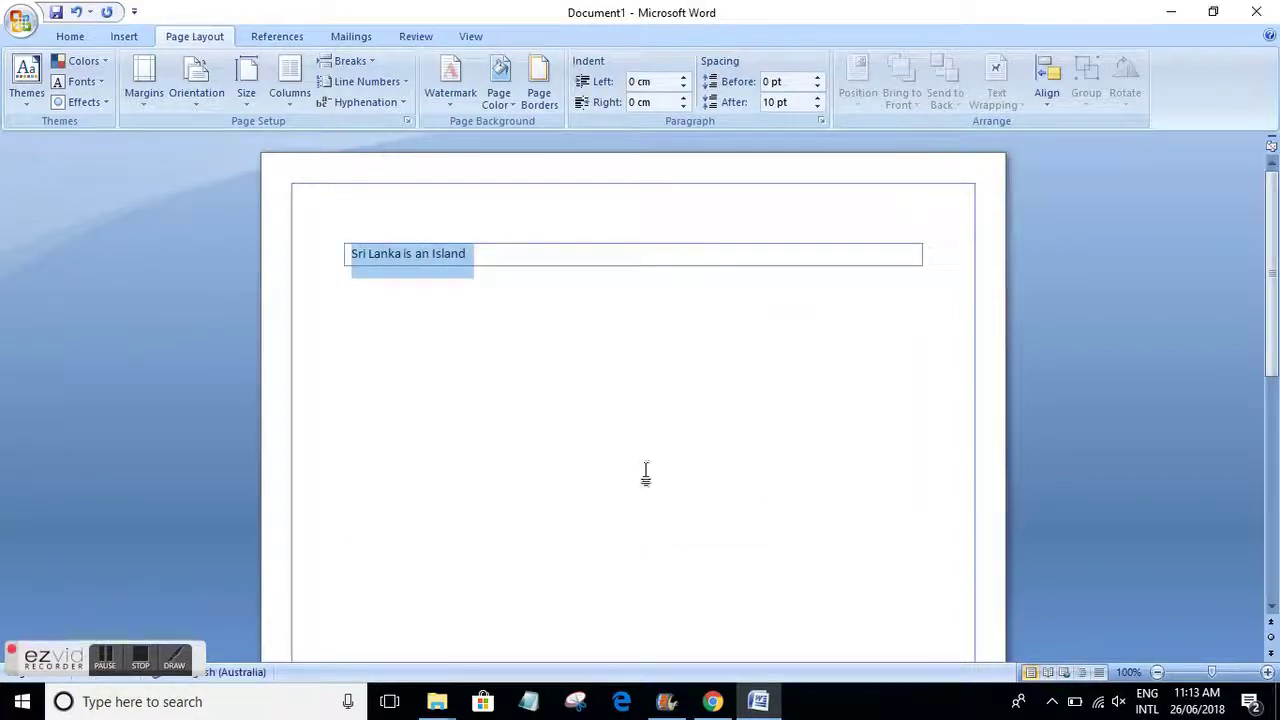
left_click(528, 283)
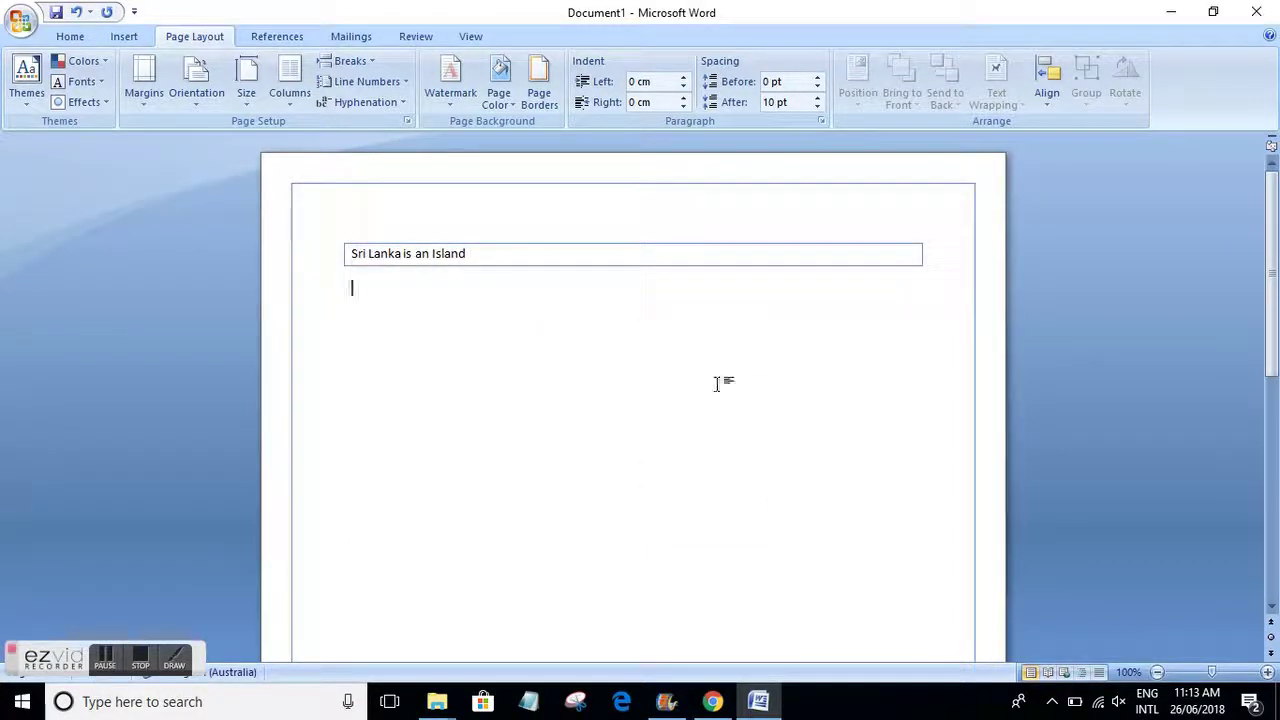
left_click(539, 85)
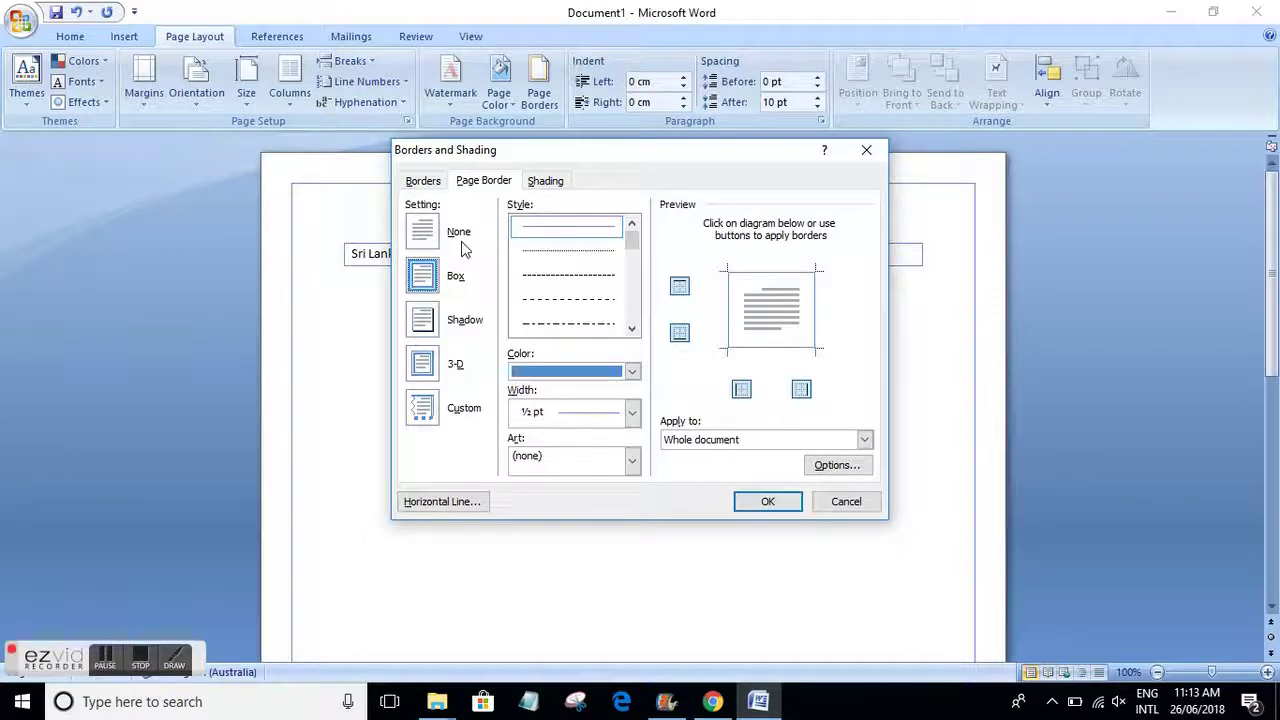
left_click(546, 181)
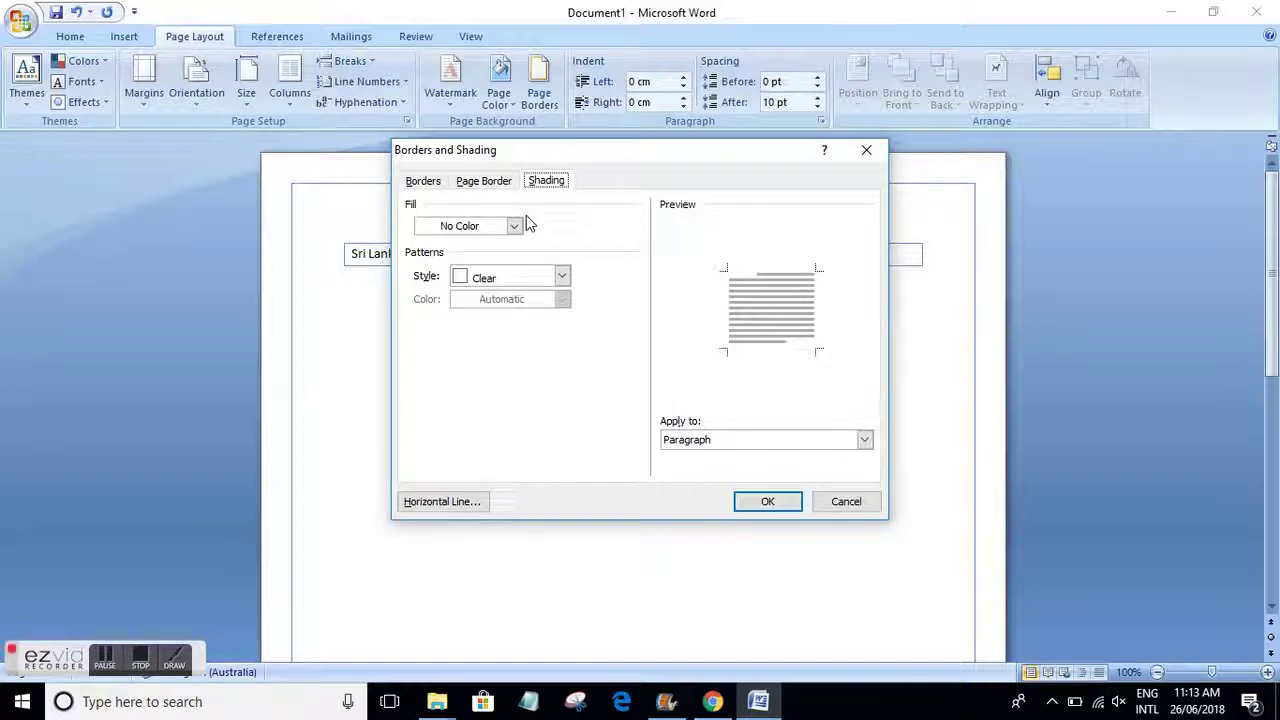
left_click(515, 227)
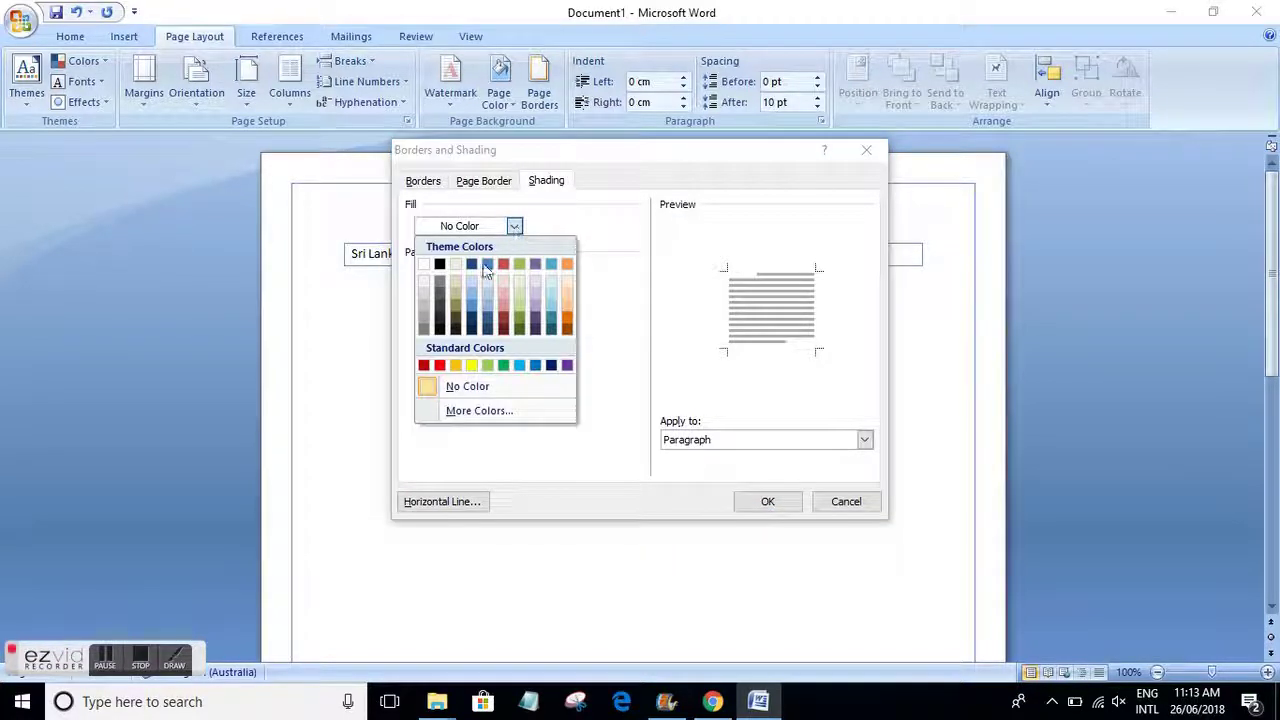
left_click(826, 503)
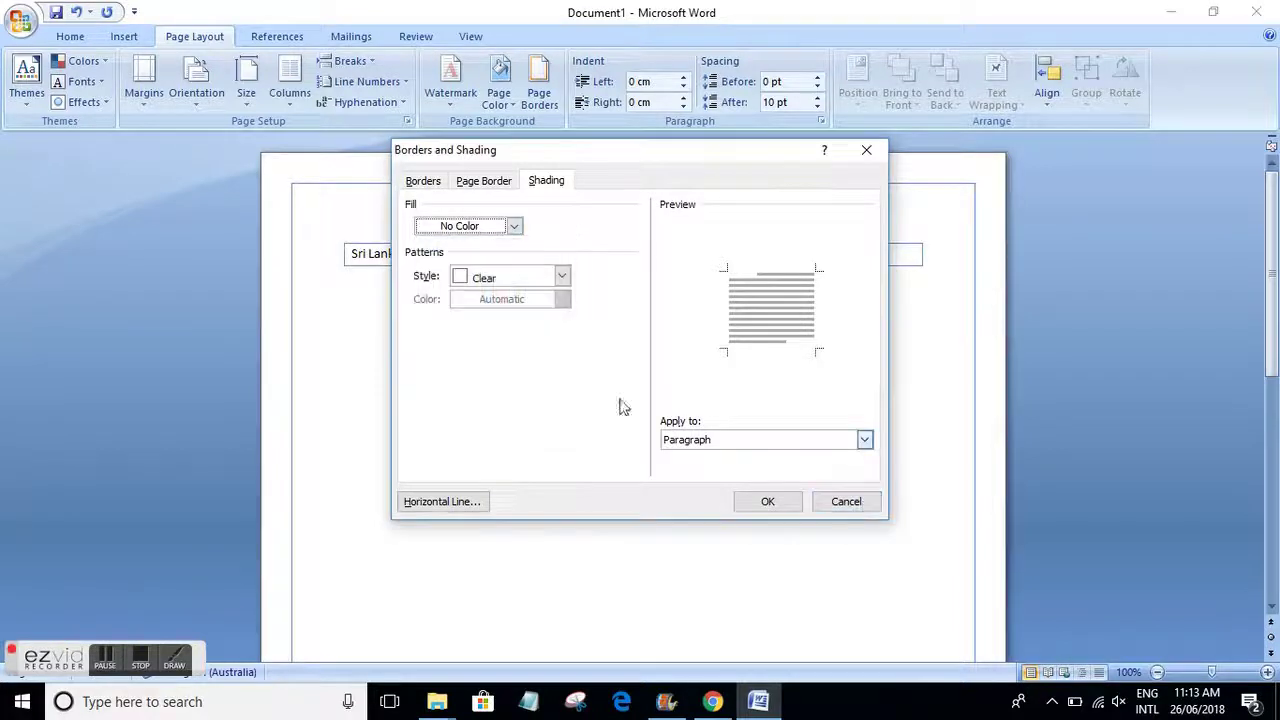
left_click(840, 503)
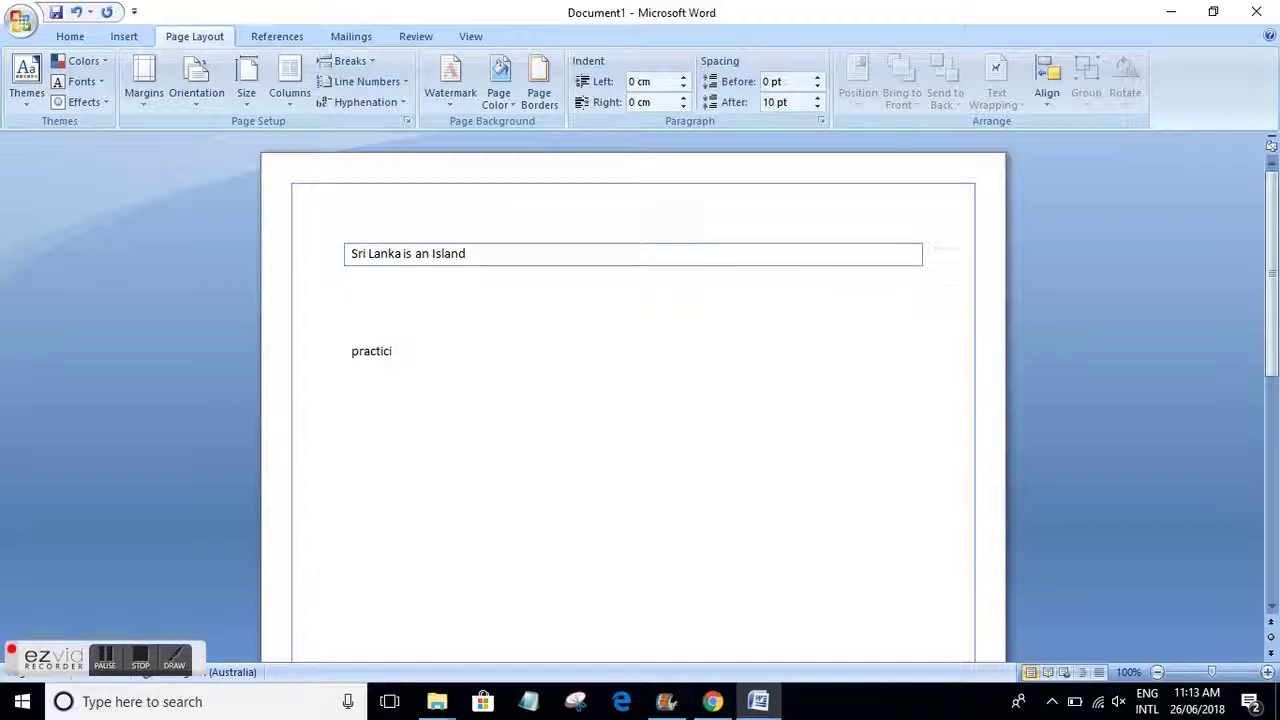
Write "Practicing shading" below the boxed paragraph and select that line.
type("shading")
left_click_drag(455, 350, 351, 366)
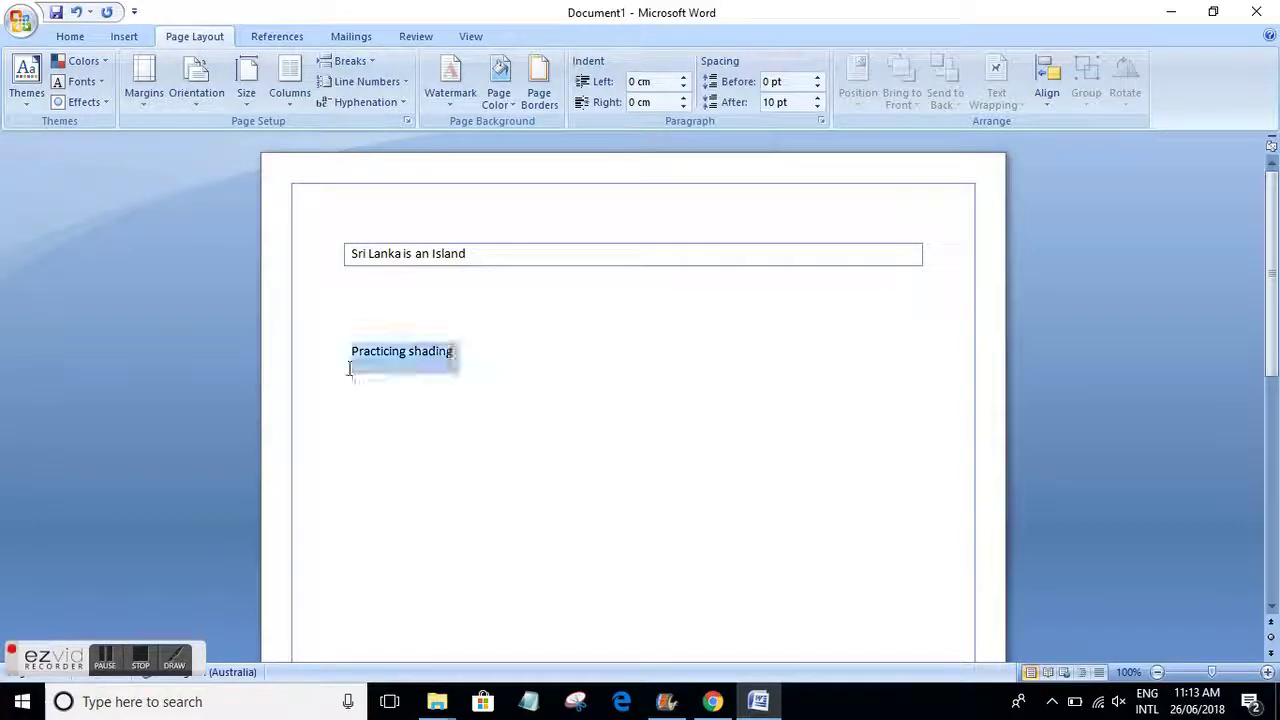
Open the shading settings for the selected "Practicing shading" paragraph and set the pattern style to Solid (100%).
left_click(545, 82)
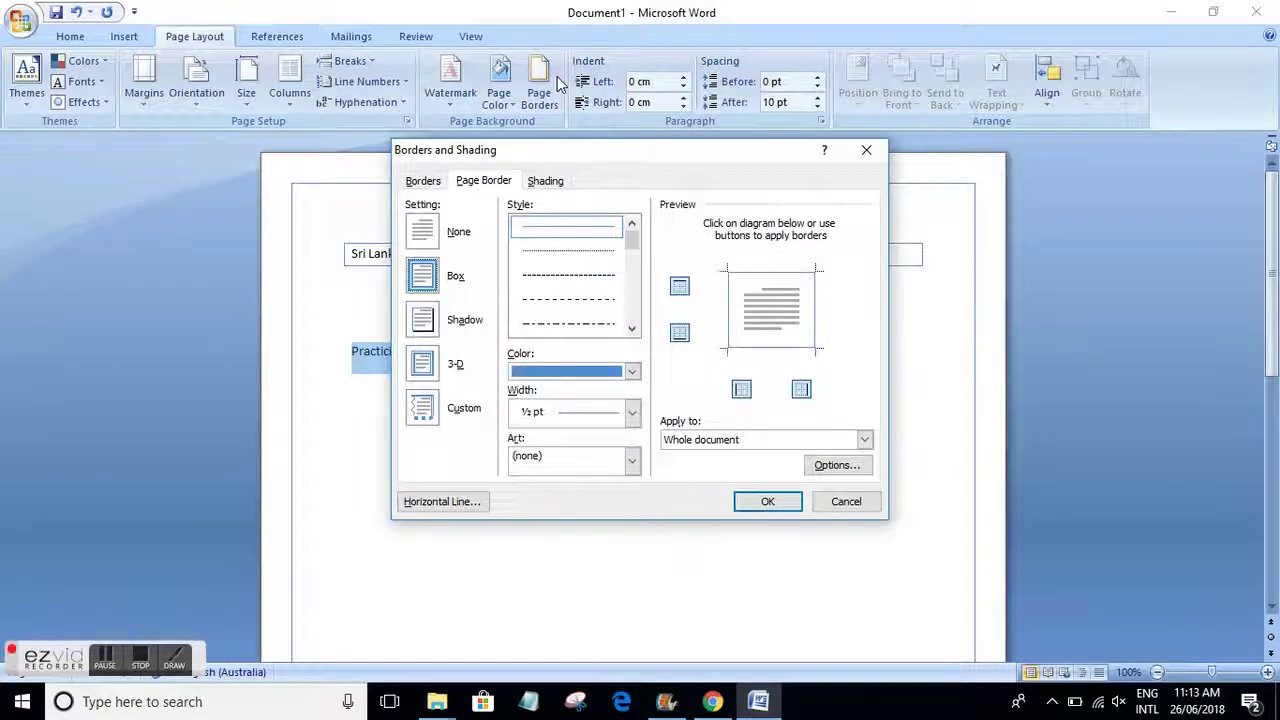
left_click(545, 181)
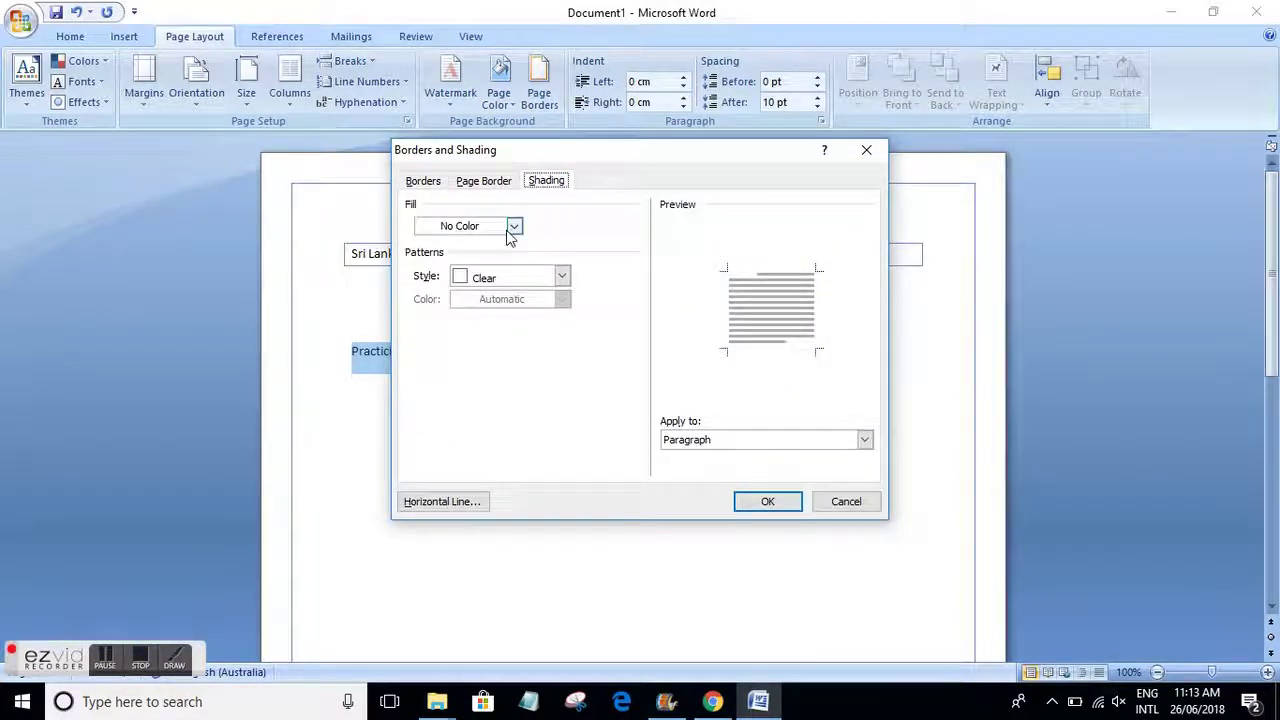
left_click(506, 278)
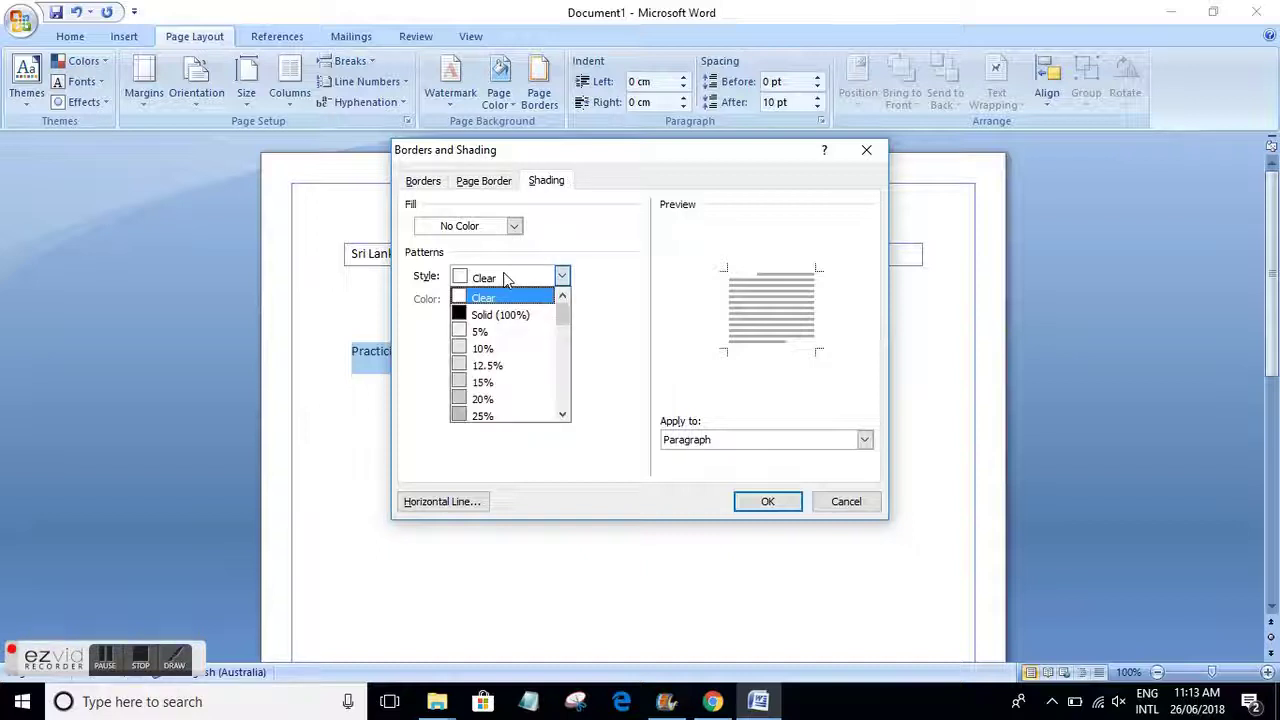
left_click(503, 277)
left_click(503, 277)
left_click(495, 316)
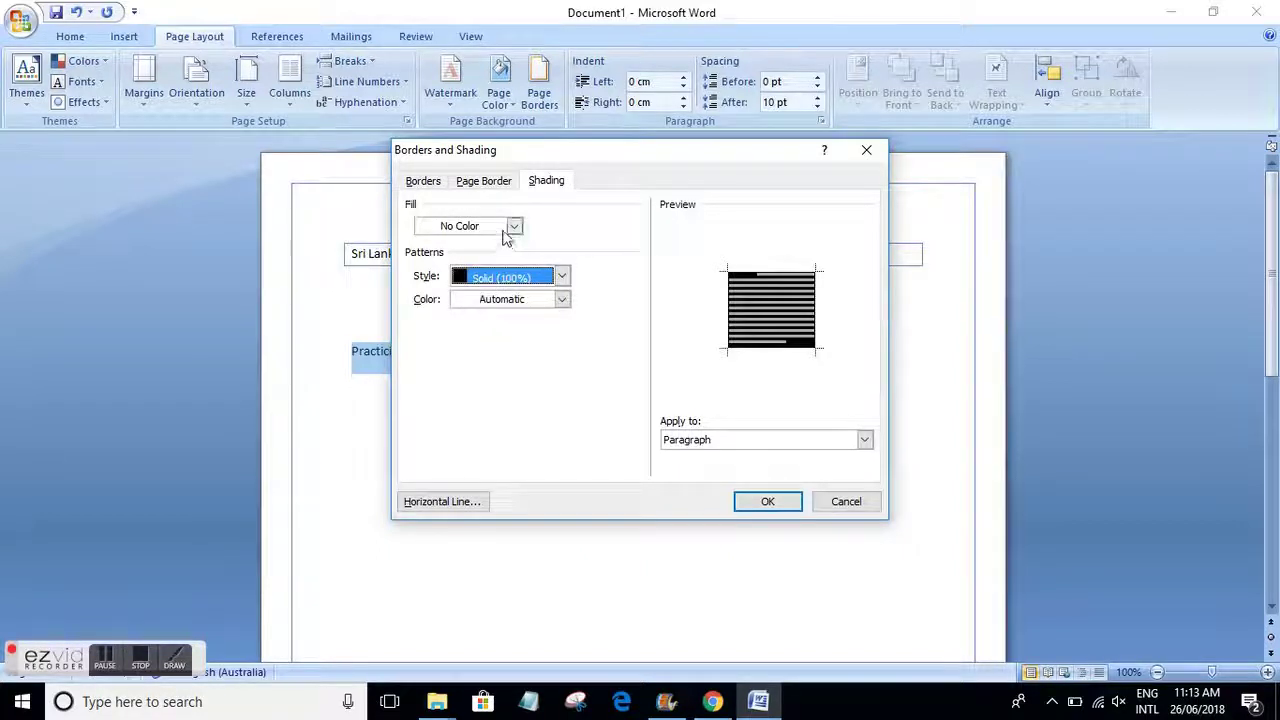
Set both the shading fill and the pattern color to yellow and apply the shading to the "Practicing shading" paragraph.
left_click(513, 226)
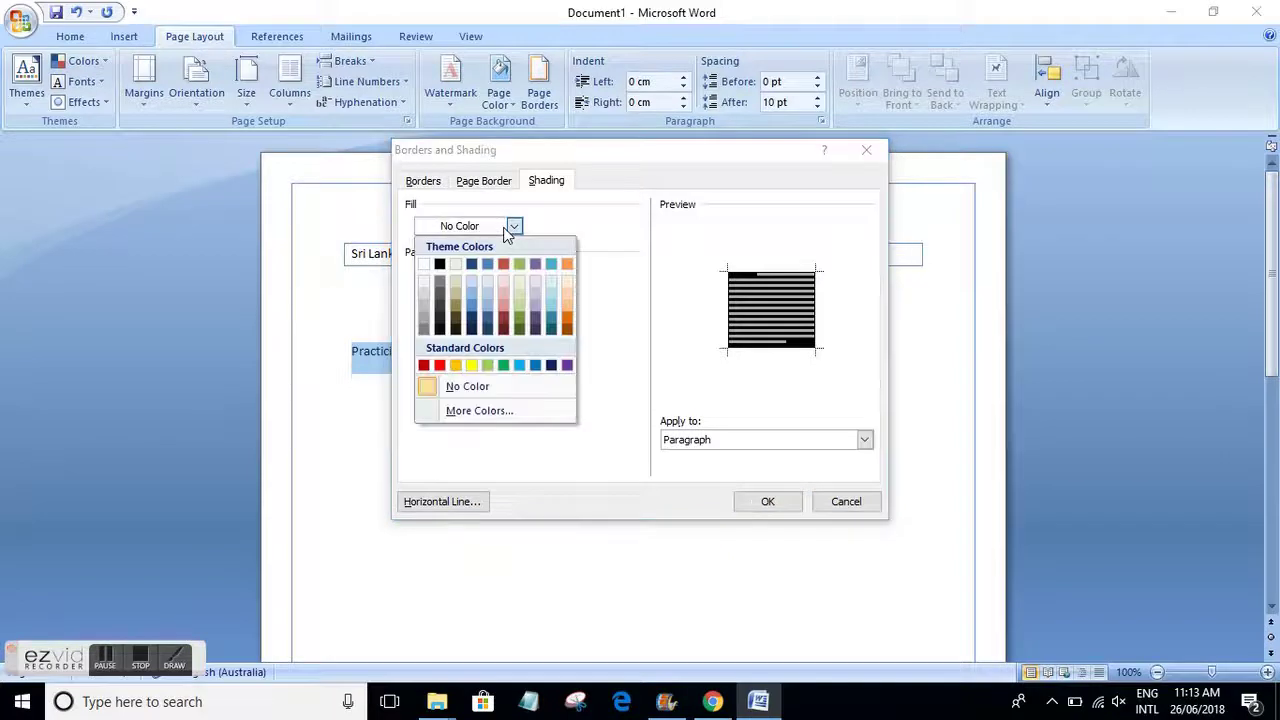
left_click(474, 368)
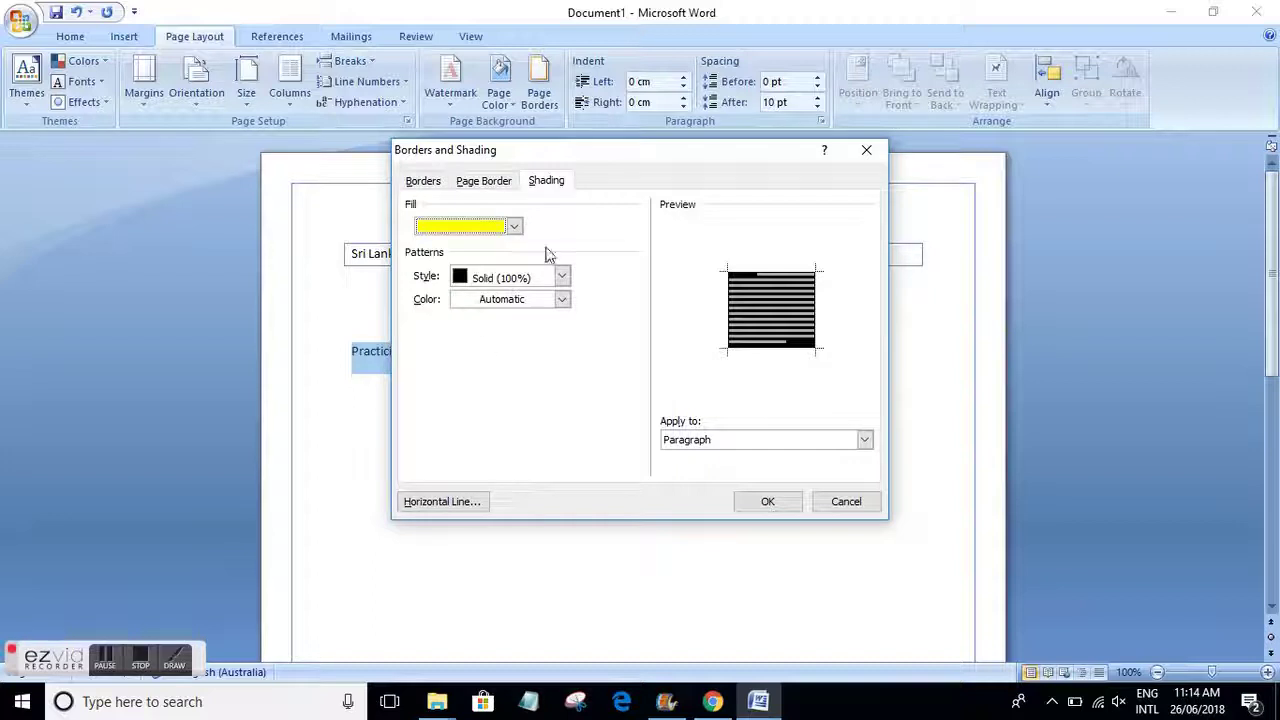
left_click(561, 299)
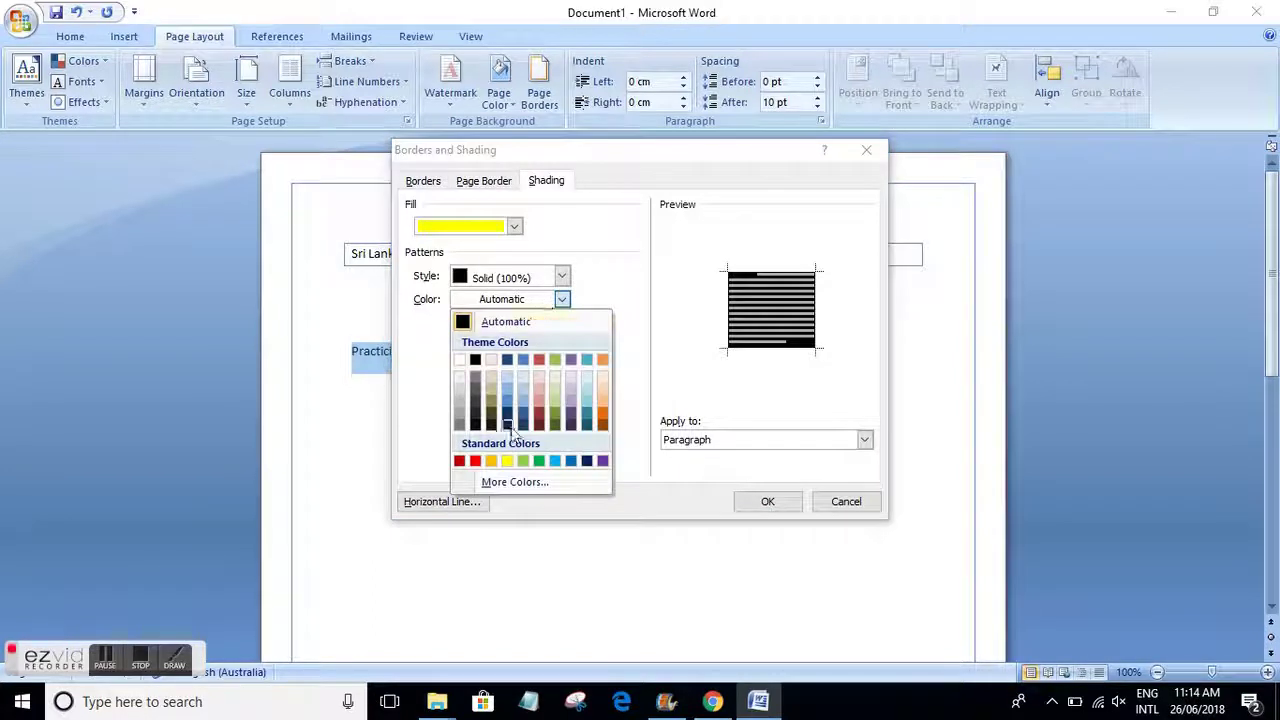
left_click(507, 460)
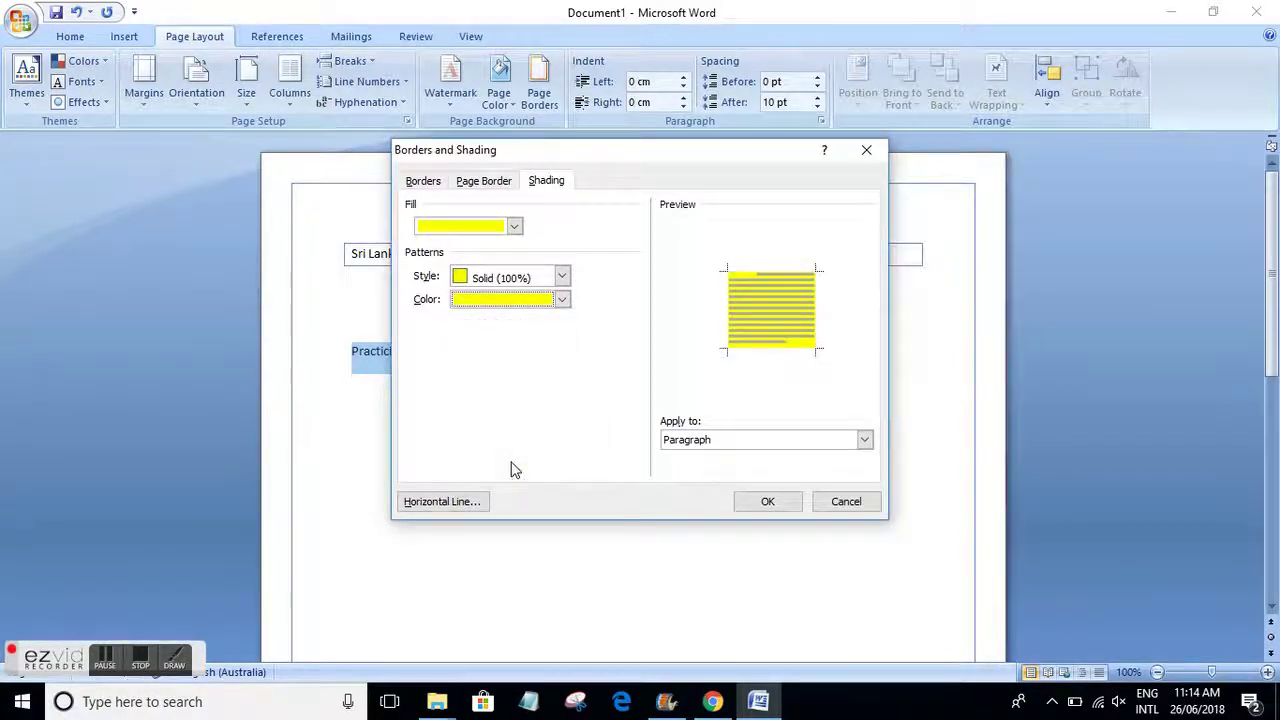
left_click(767, 500)
left_click(760, 500)
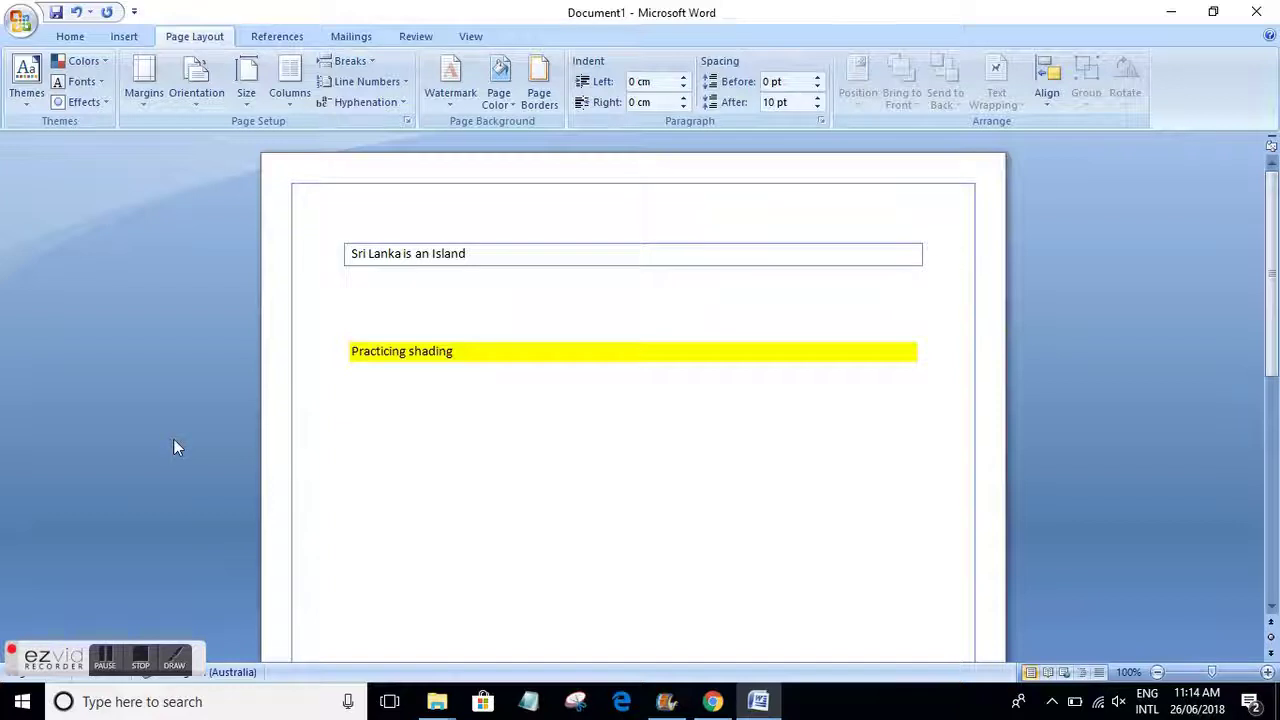
left_click(535, 92)
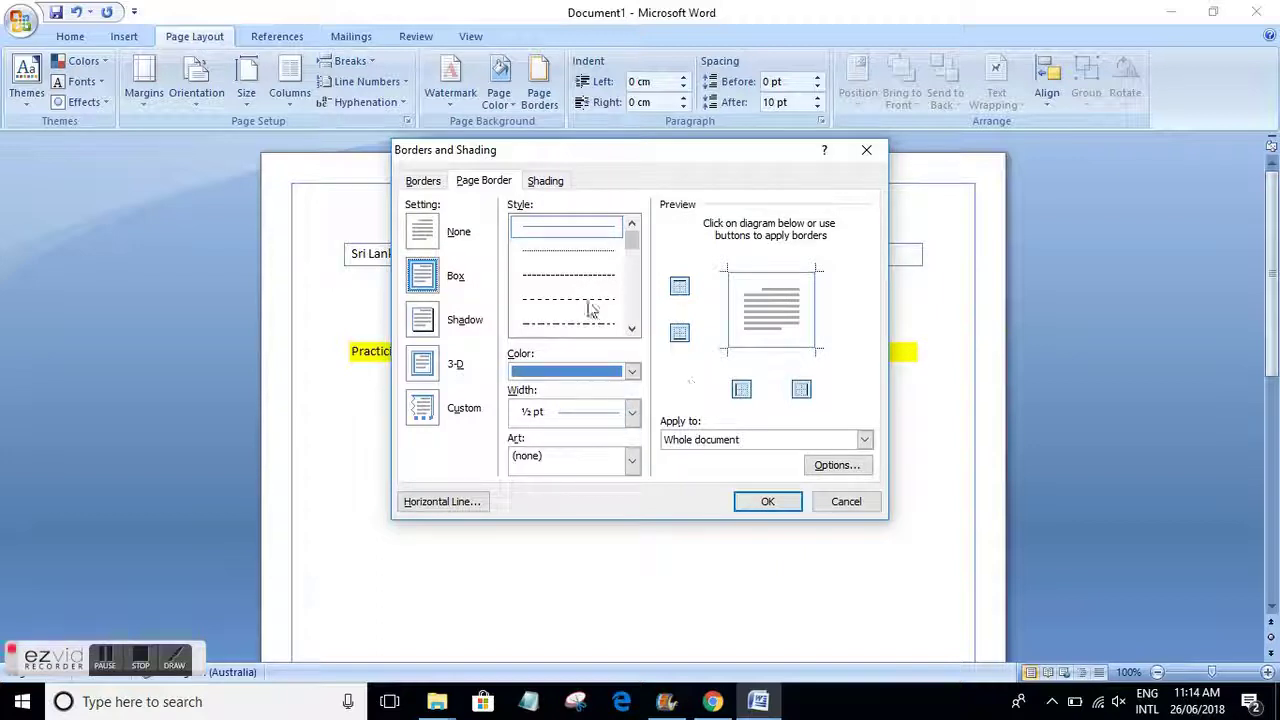
left_click(531, 189)
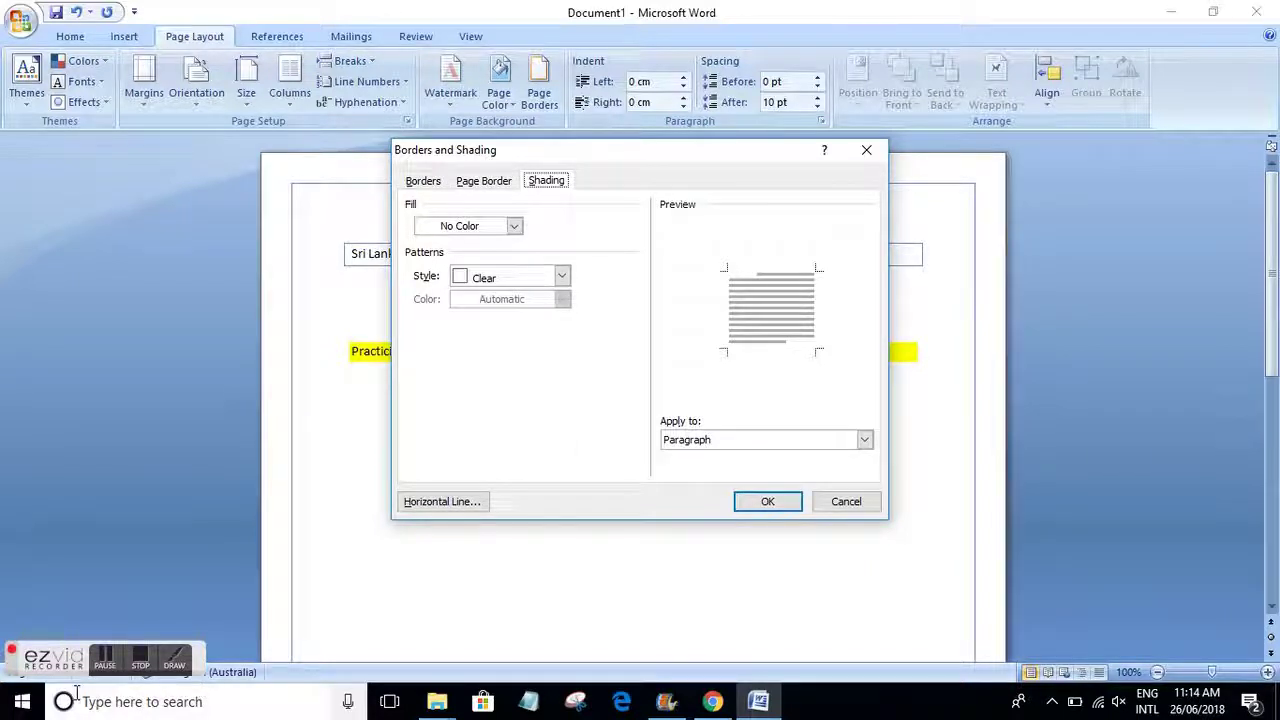
left_click(62, 666)
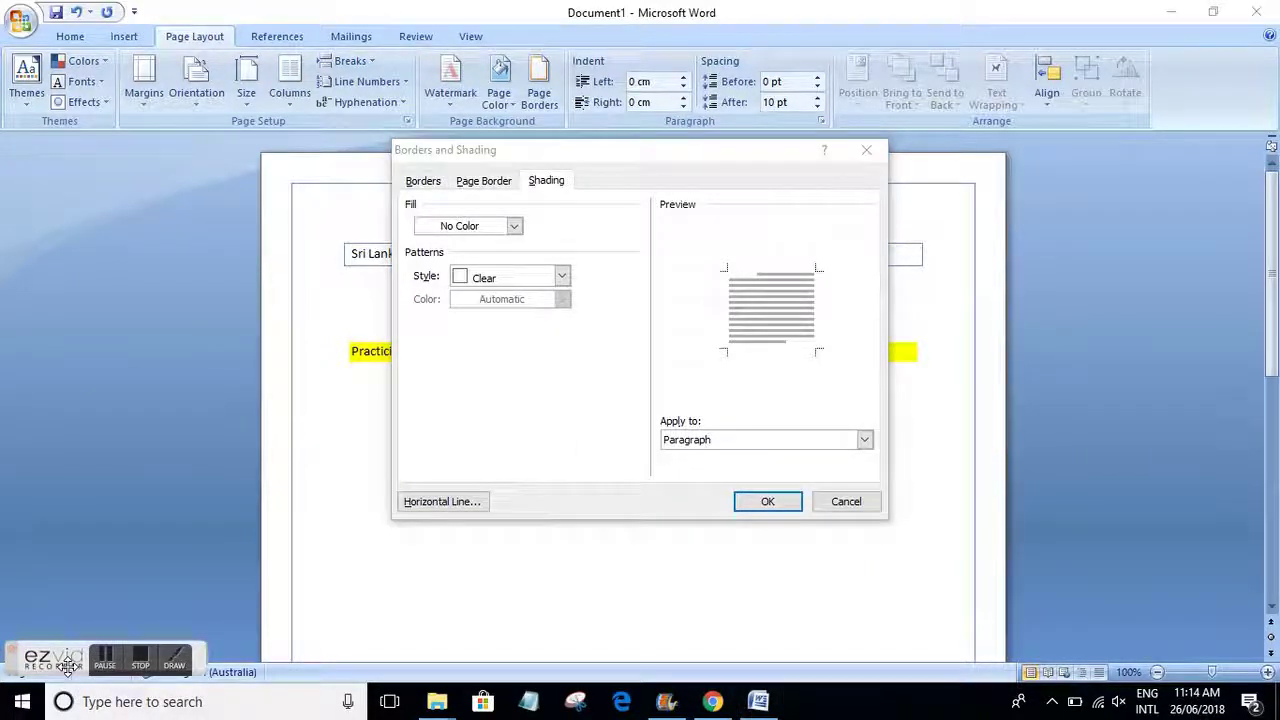
left_click(137, 666)
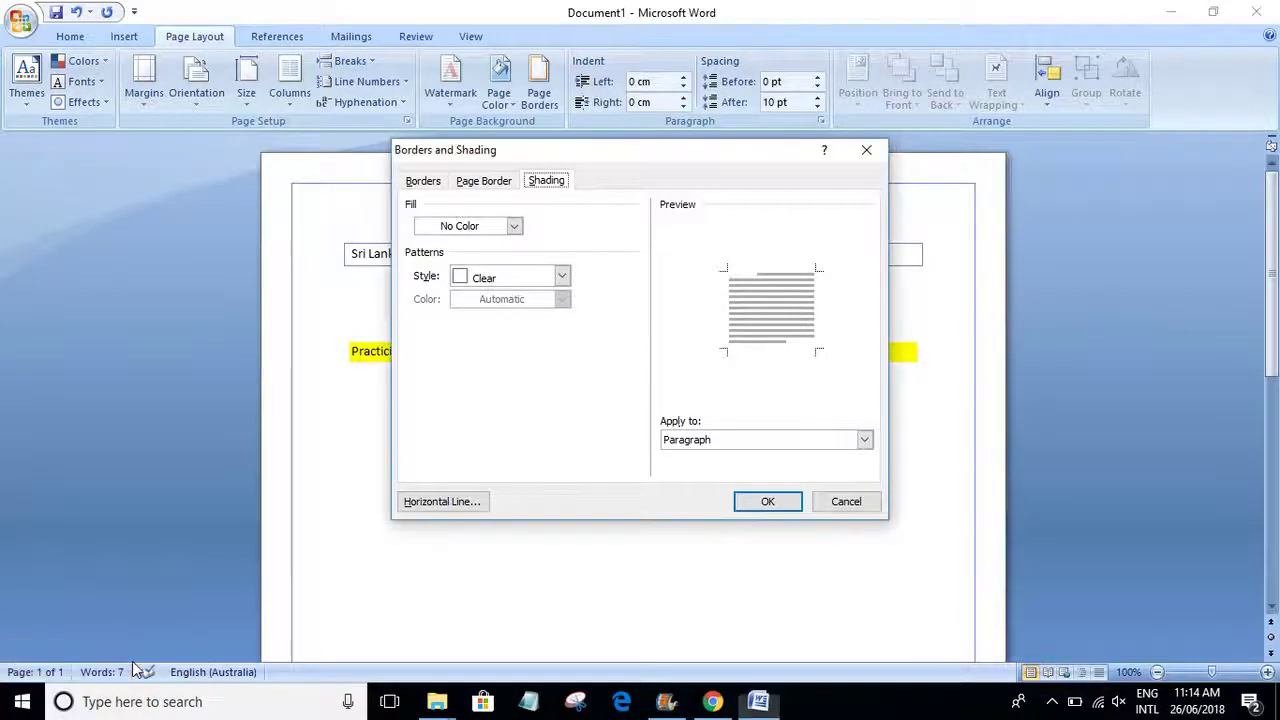